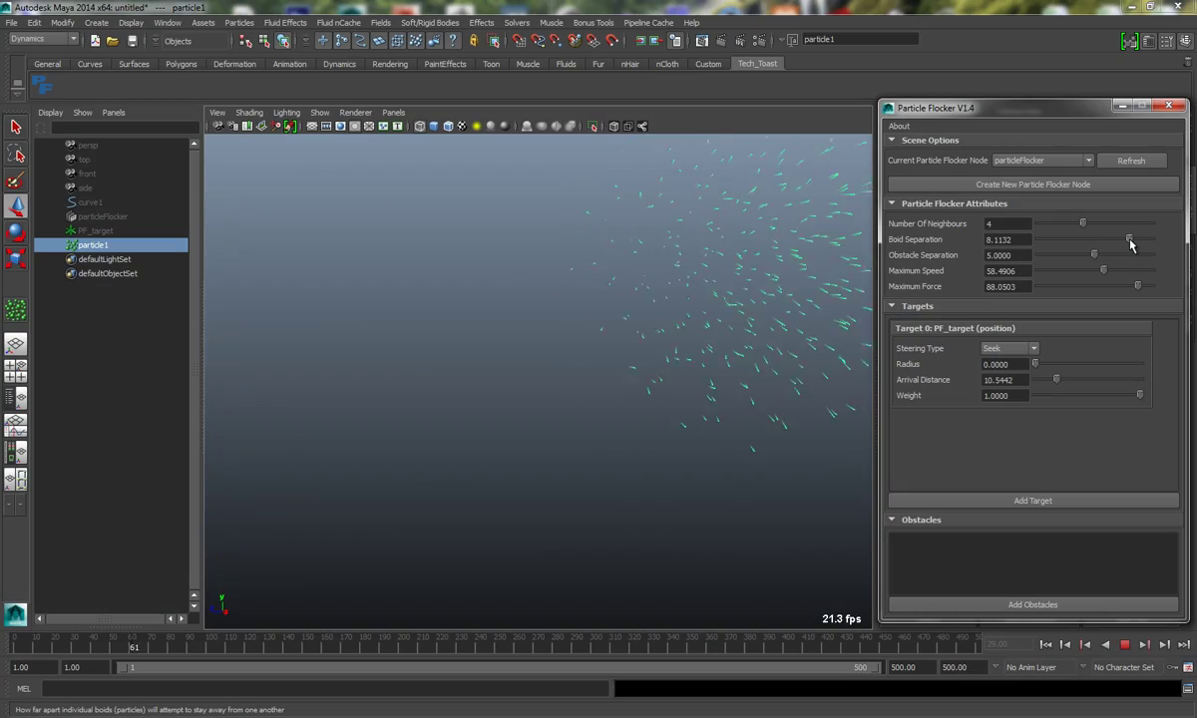
- Lower the flock's Boid Separation while the simulation plays
left_click_drag(1130, 245, 1114, 241)
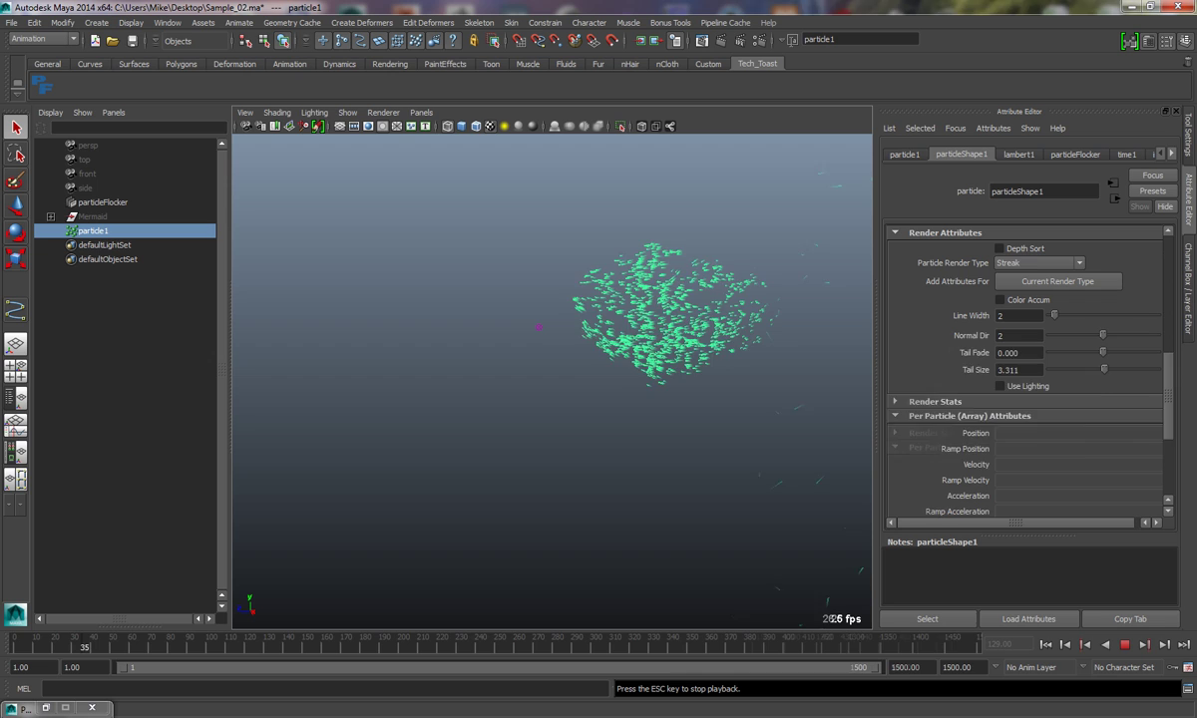
- Set the particles' render type to MultiStreak and adjust the streak settings
left_click(1037, 262)
left_click(1037, 179)
mouse_move(1060, 355)
left_mouse_down()
mouse_move(1075, 356)
mouse_move(1052, 354)
left_mouse_up()
left_click_drag(1104, 400, 1103, 397)
left_click(1038, 262)
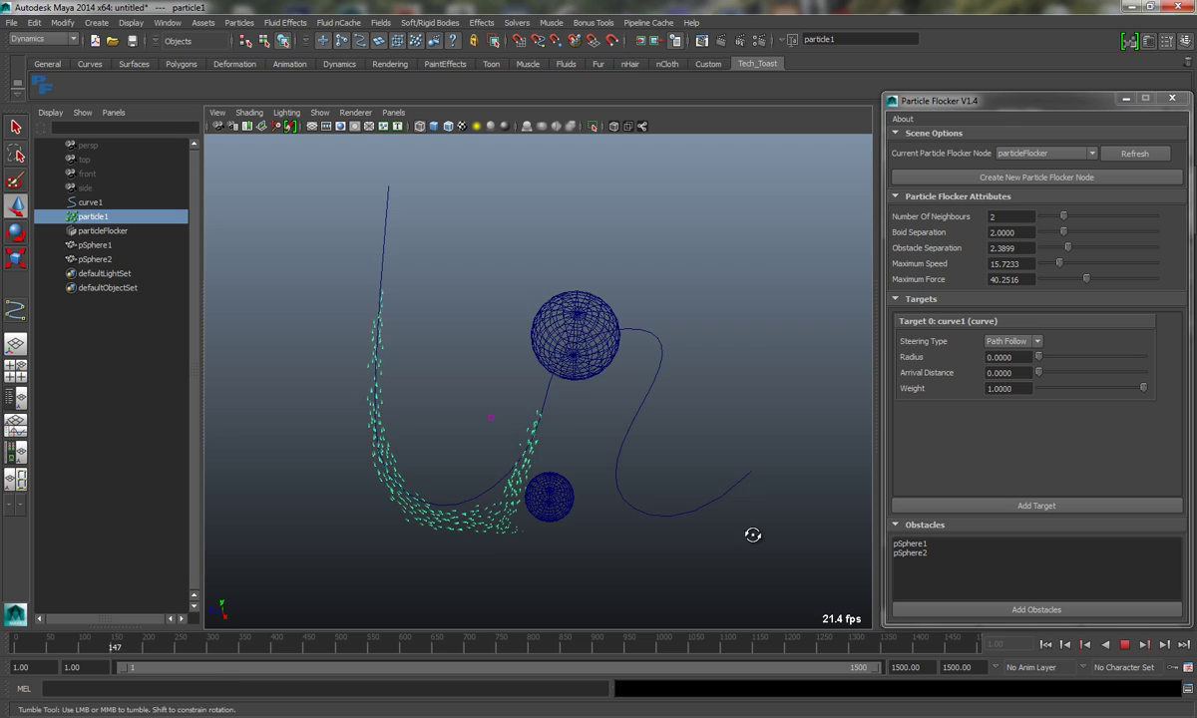
left_click_drag(753, 534, 599, 494, "alt")
left_click_drag(1064, 232, 1087, 233)
left_click_drag(689, 535, 654, 505, "alt")
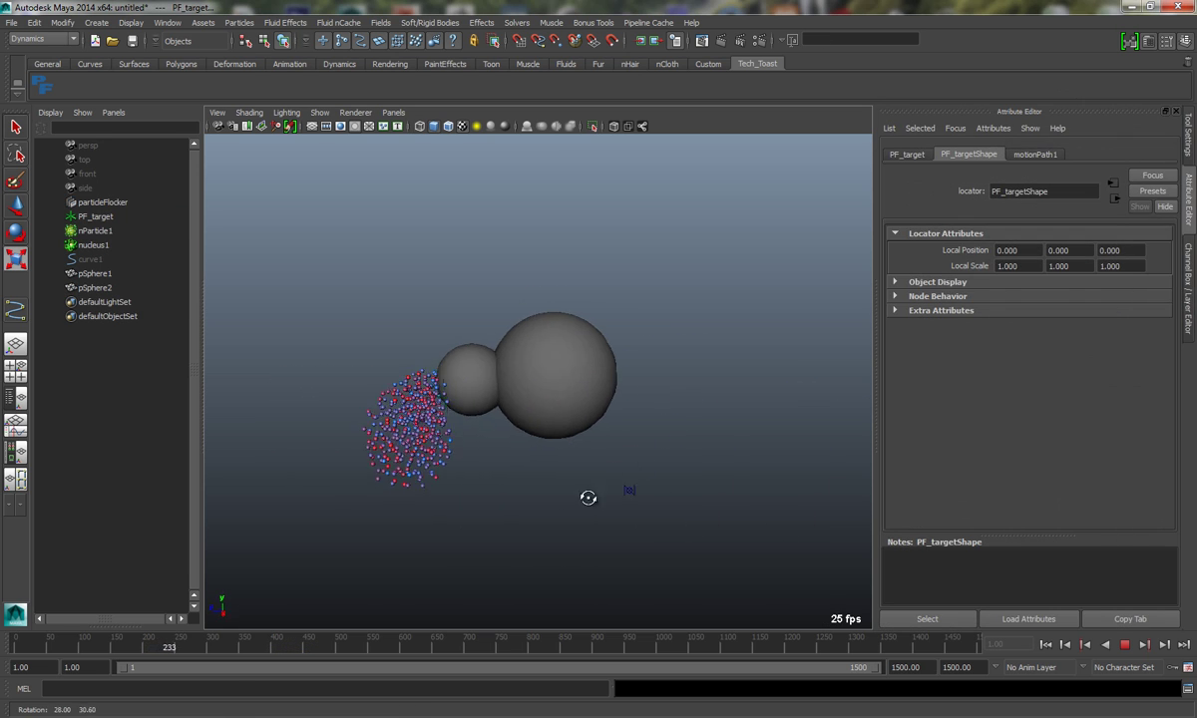
left_click_drag(582, 505, 629, 454, "alt")
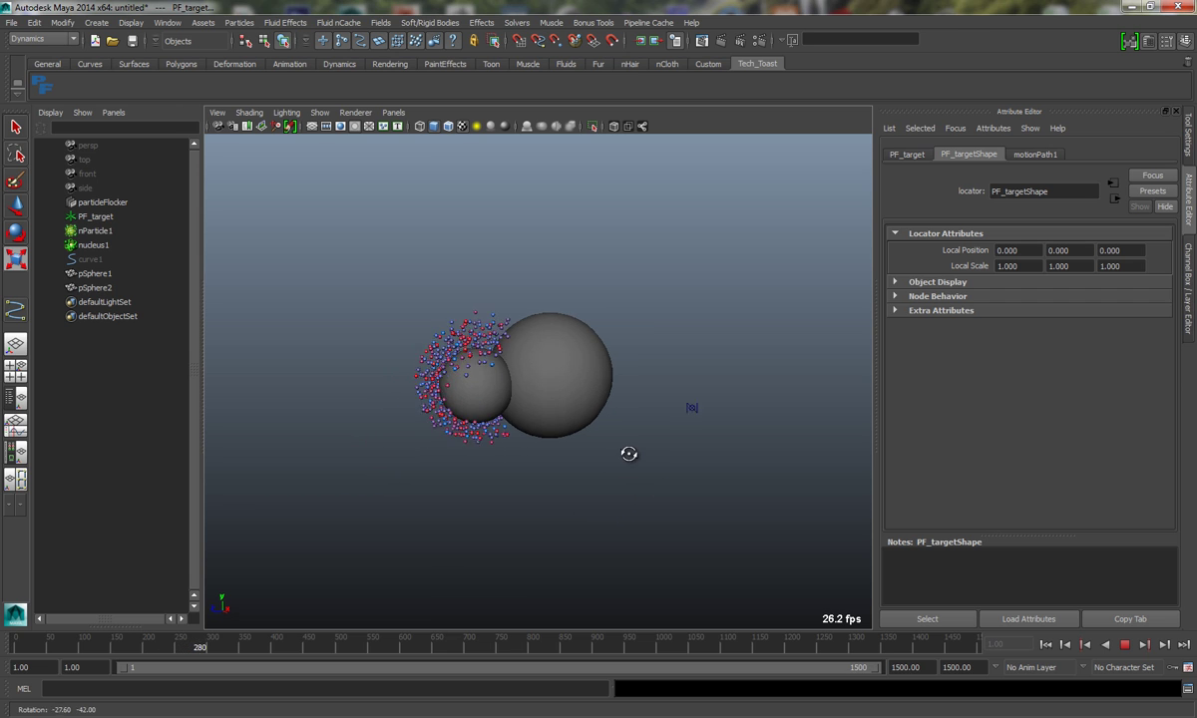
left_click_drag(548, 505, 513, 495, "alt")
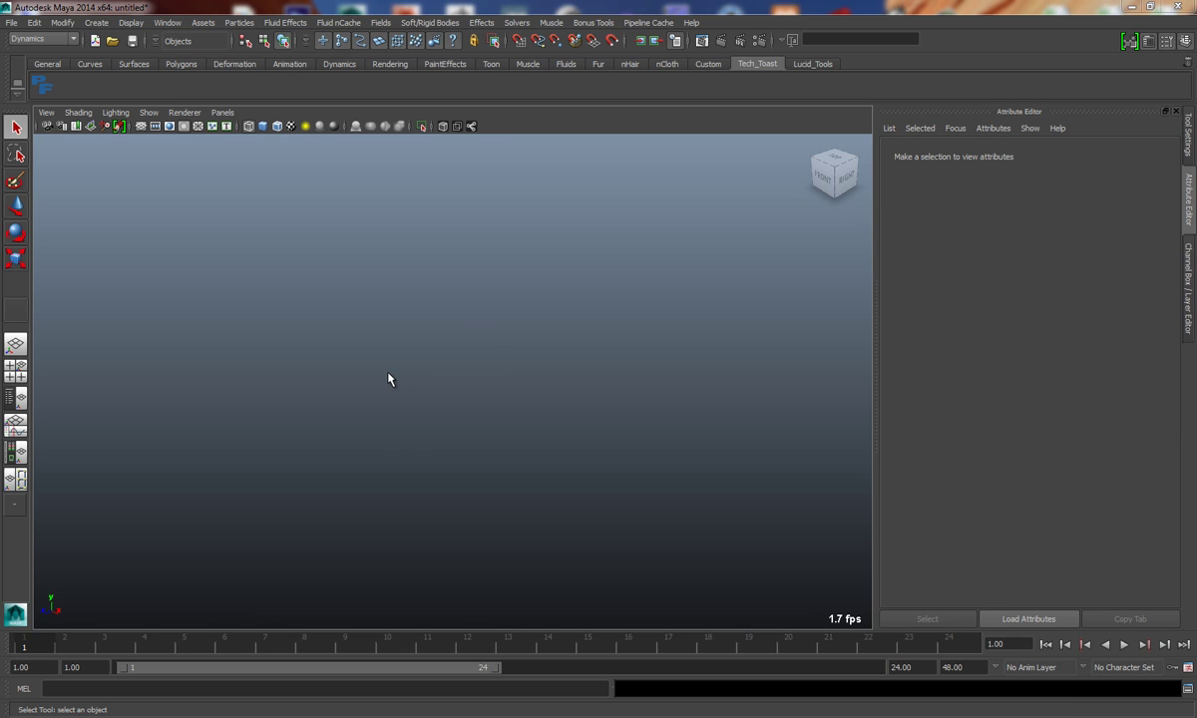
- Open the Particle Flocker tool and check which flocker nodes exist in the scene
left_click(42, 84)
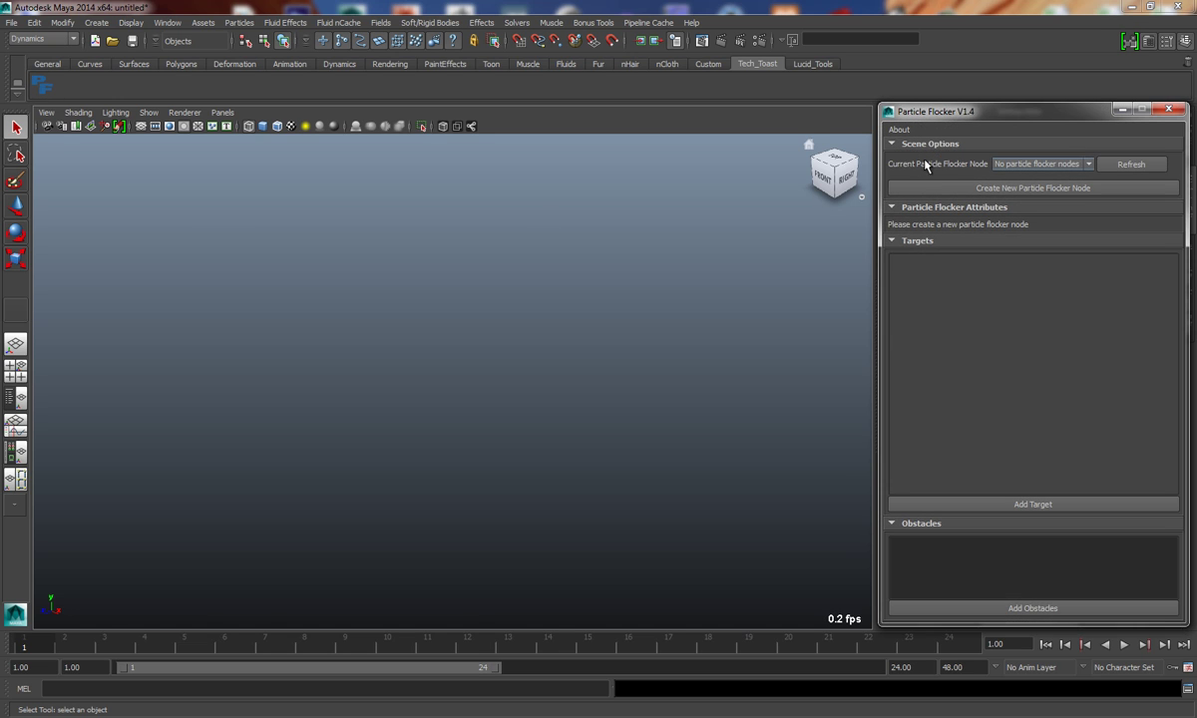
left_click_drag(1028, 112, 526, 112)
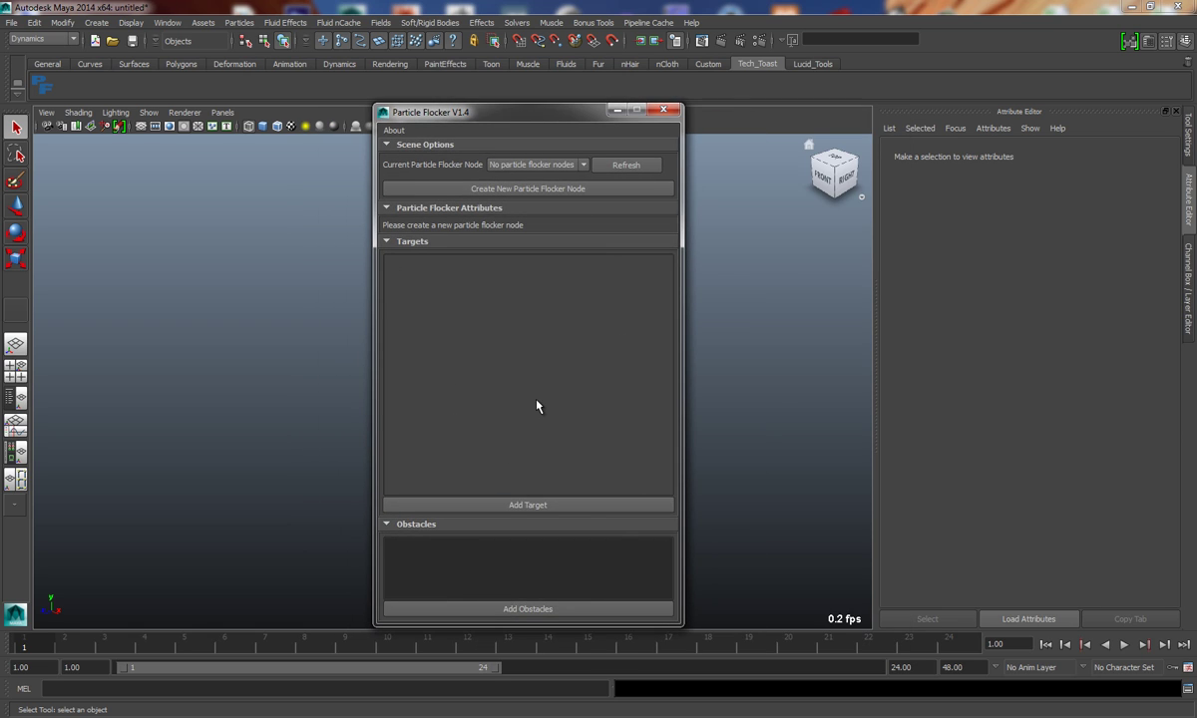
left_click(538, 166)
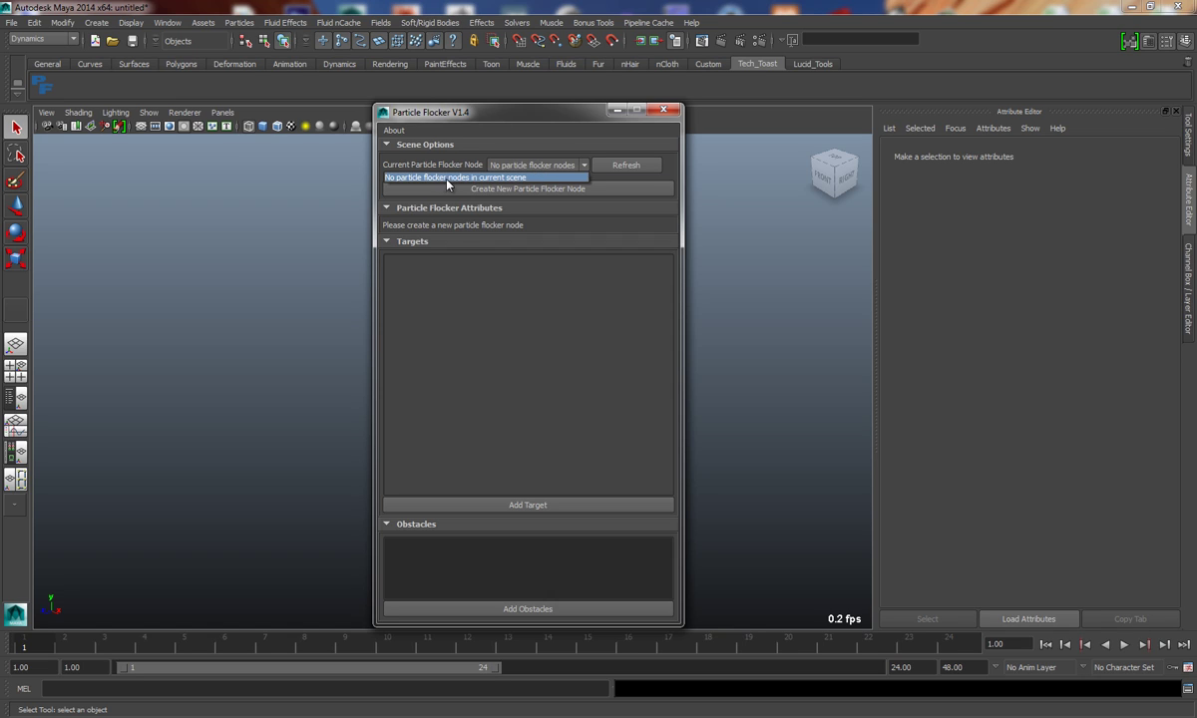
left_click(450, 113)
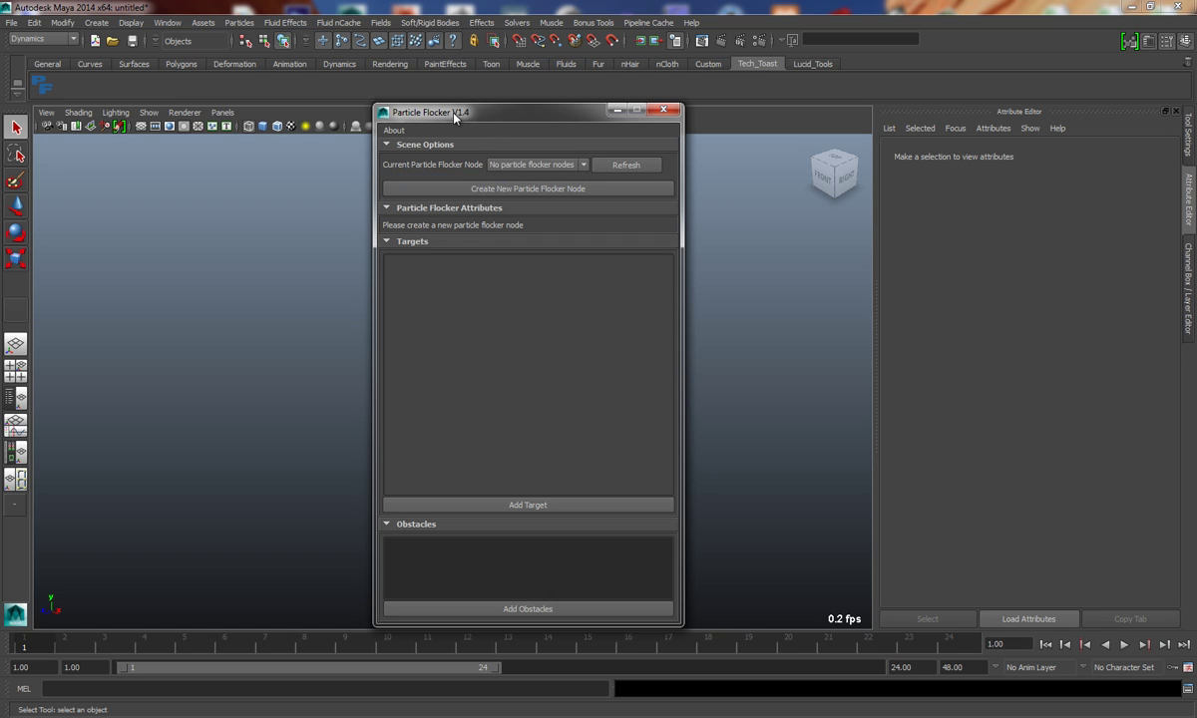
left_click_drag(449, 117, 962, 117)
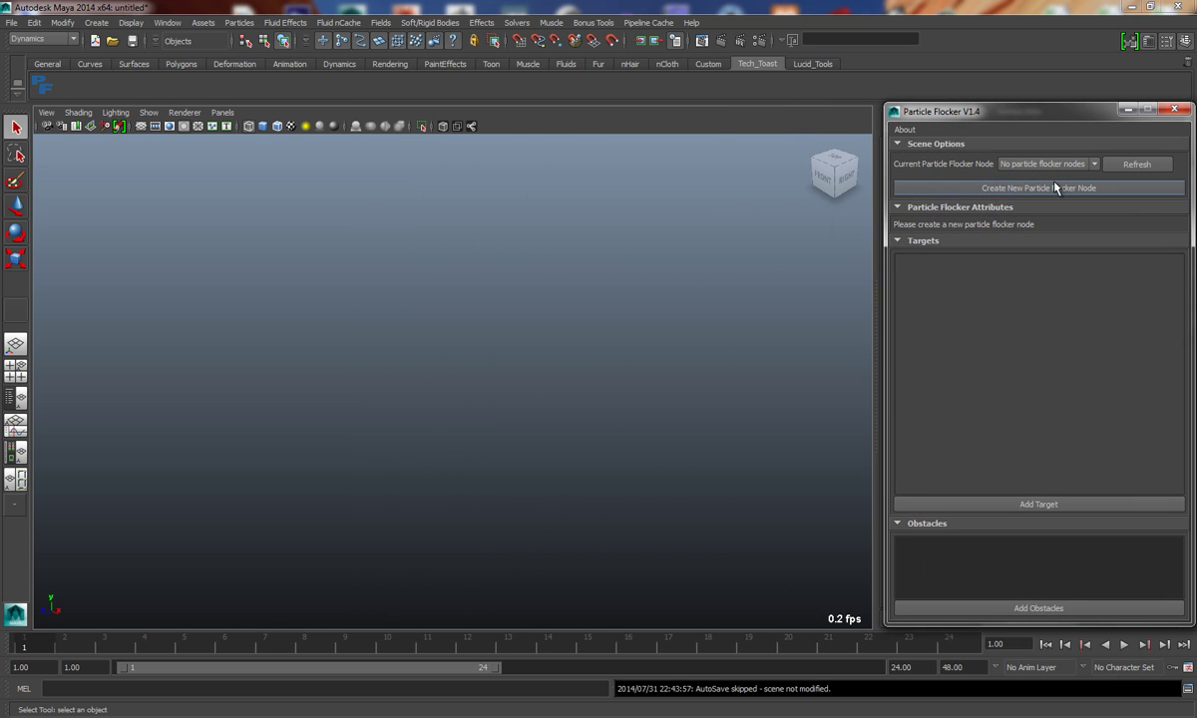
- Create a new particle flocker node and show the Outliner beside the perspective view
left_click(990, 189)
left_click_drag(403, 349, 494, 420)
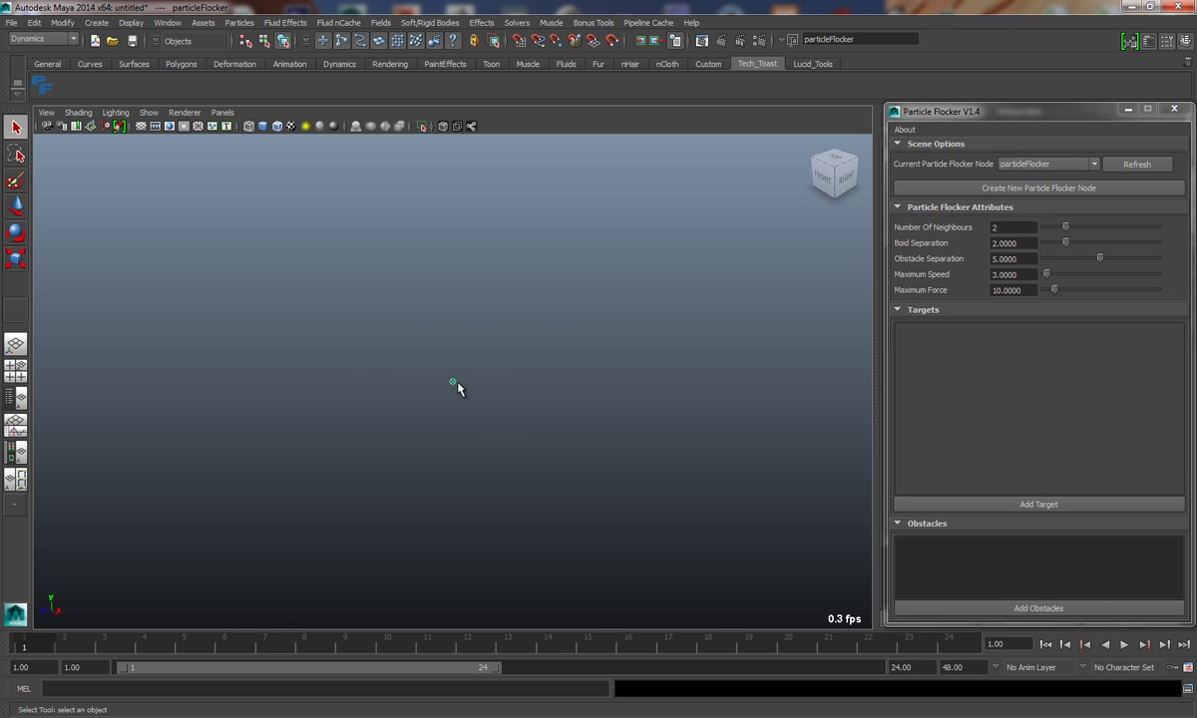
left_click(15, 397)
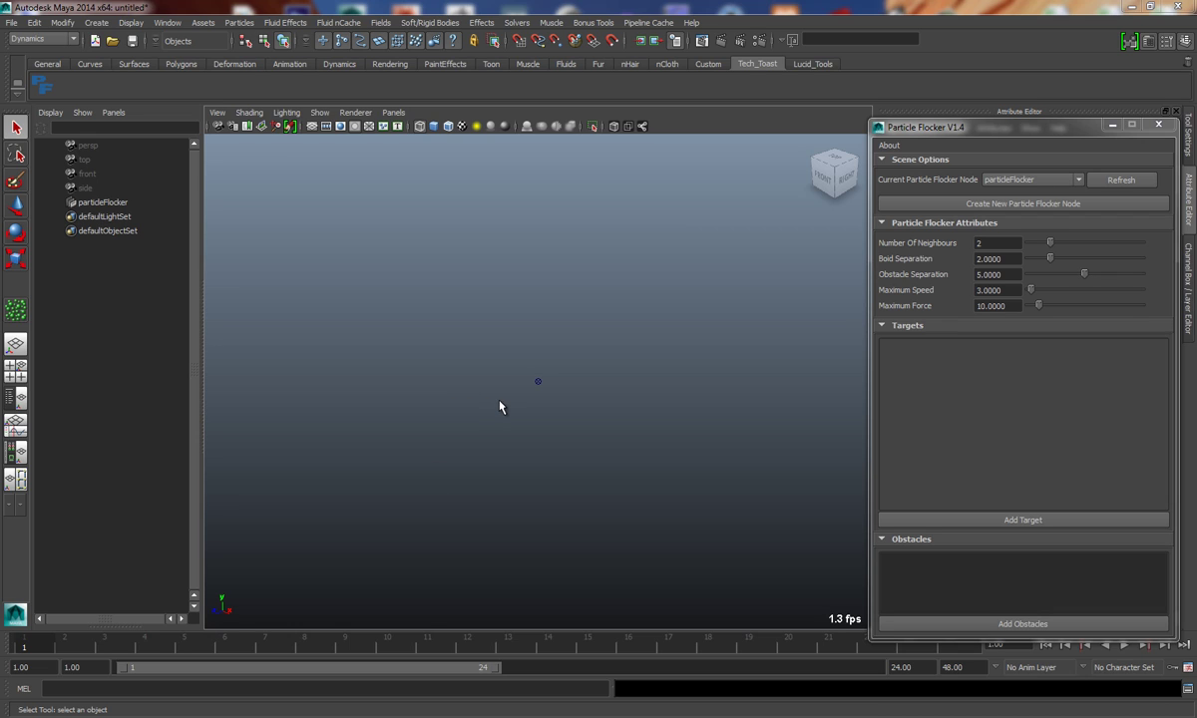
left_click(381, 22)
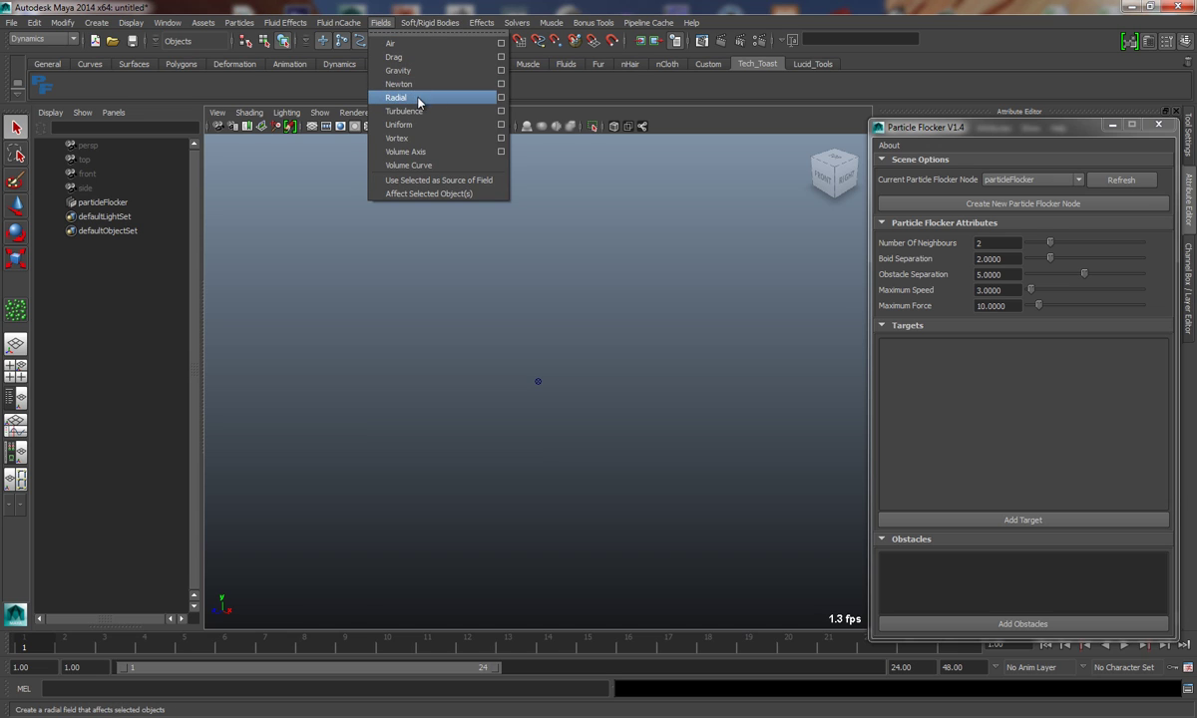
left_click(414, 397)
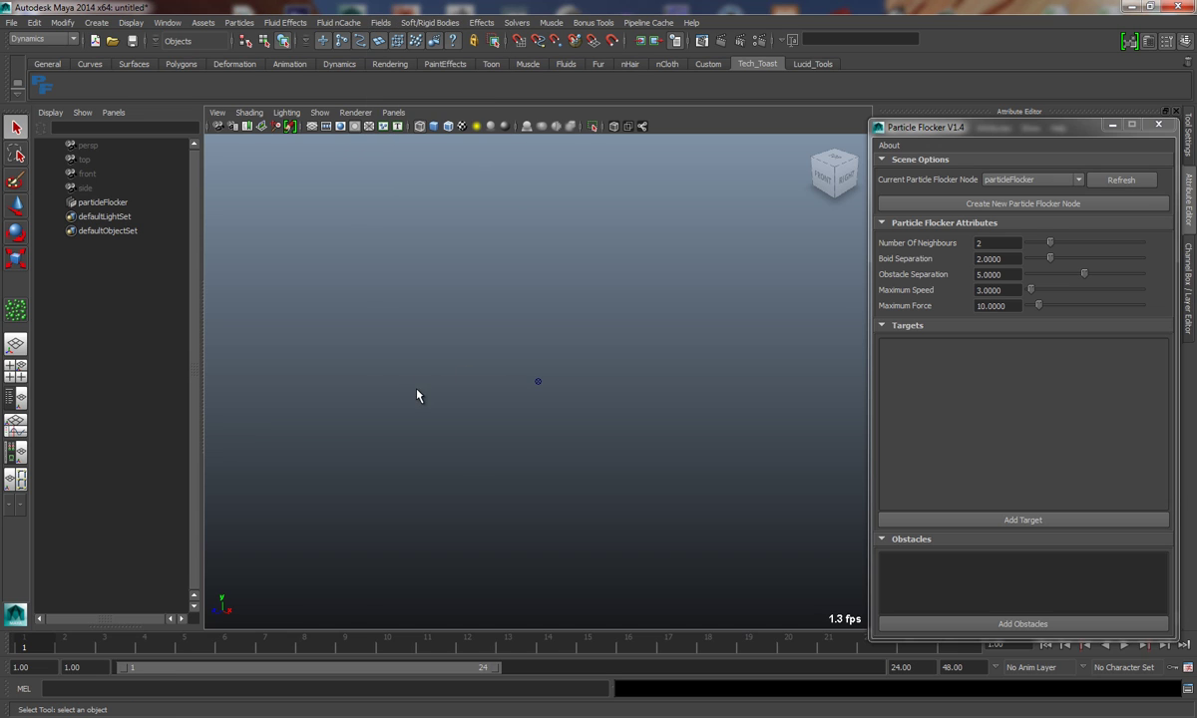
left_click_drag(481, 321, 619, 489)
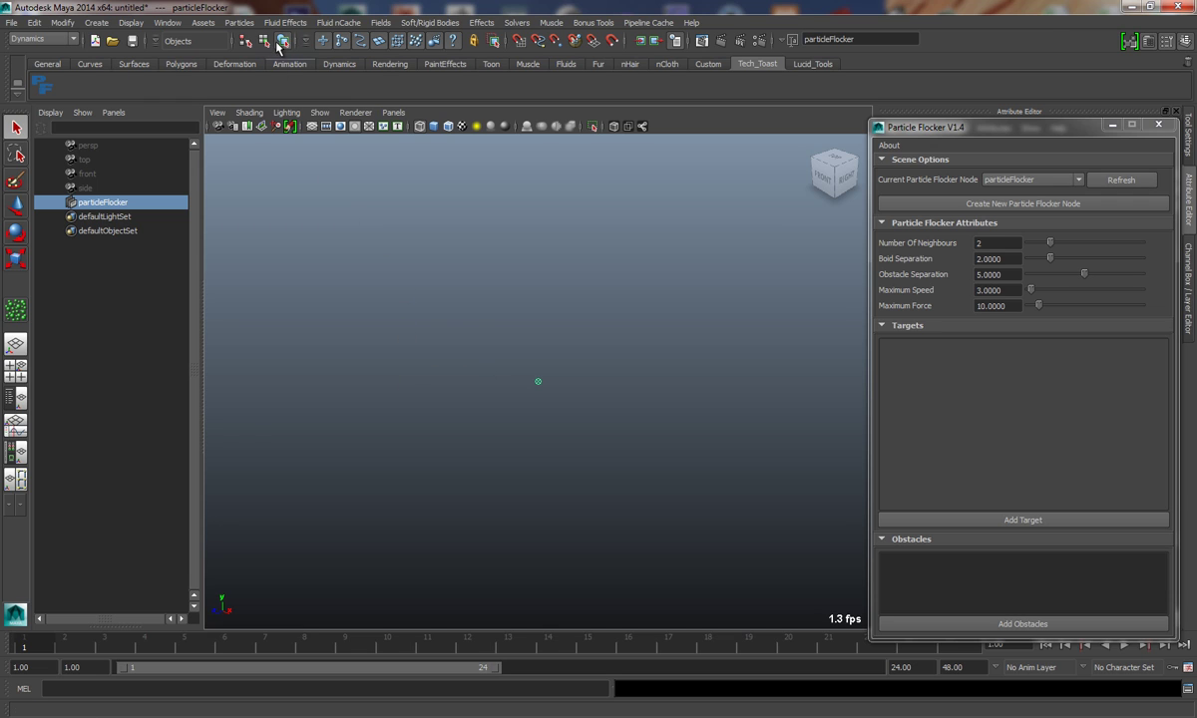
- Create a particle object of nine scattered points around the flocker node with the Particle Tool
left_click(239, 22)
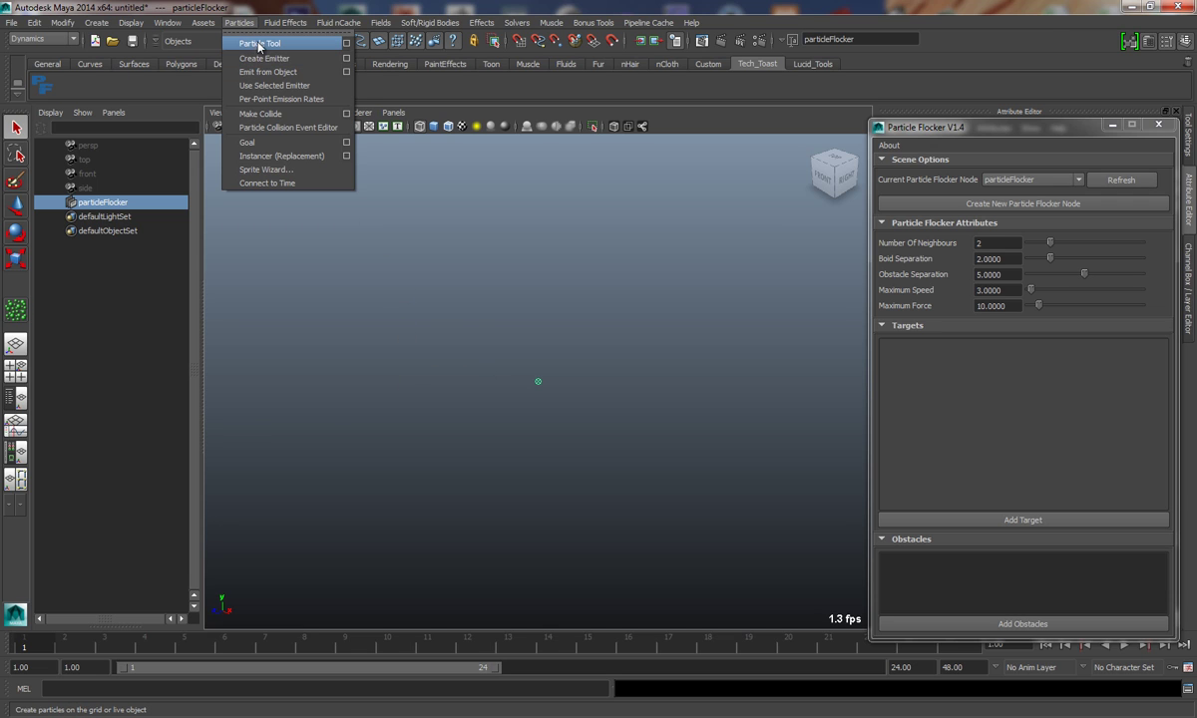
left_click(257, 45)
left_click(441, 378)
left_click(410, 406)
left_click(428, 436)
left_click(467, 468)
left_click(534, 491)
left_click(609, 499)
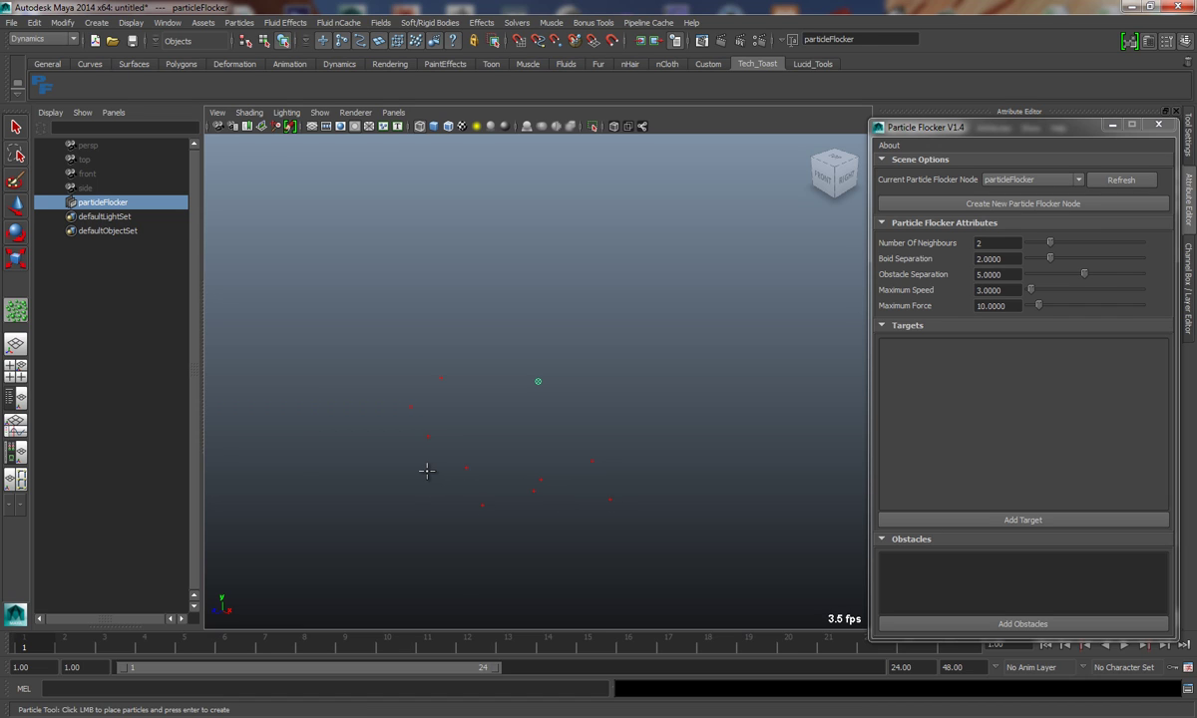
key("Return")
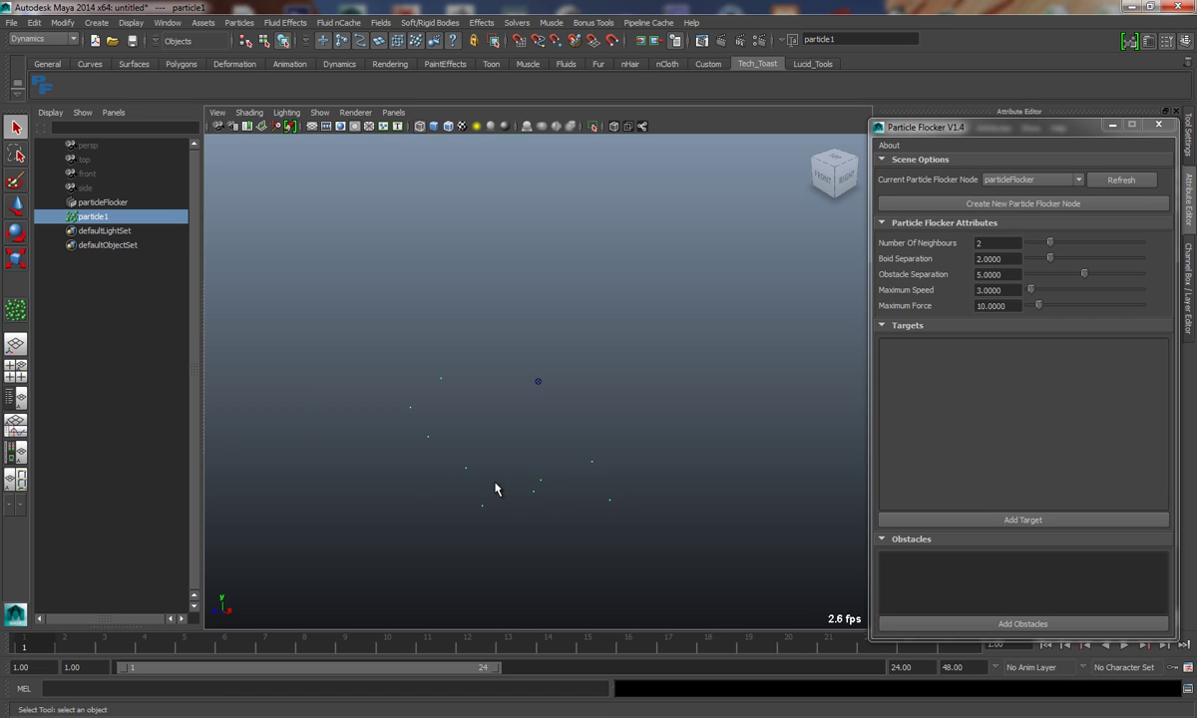
- Connect the particleFlocker field to particle1 so that it affects the selected particles
left_click_drag(406, 338, 570, 440)
left_click(380, 22)
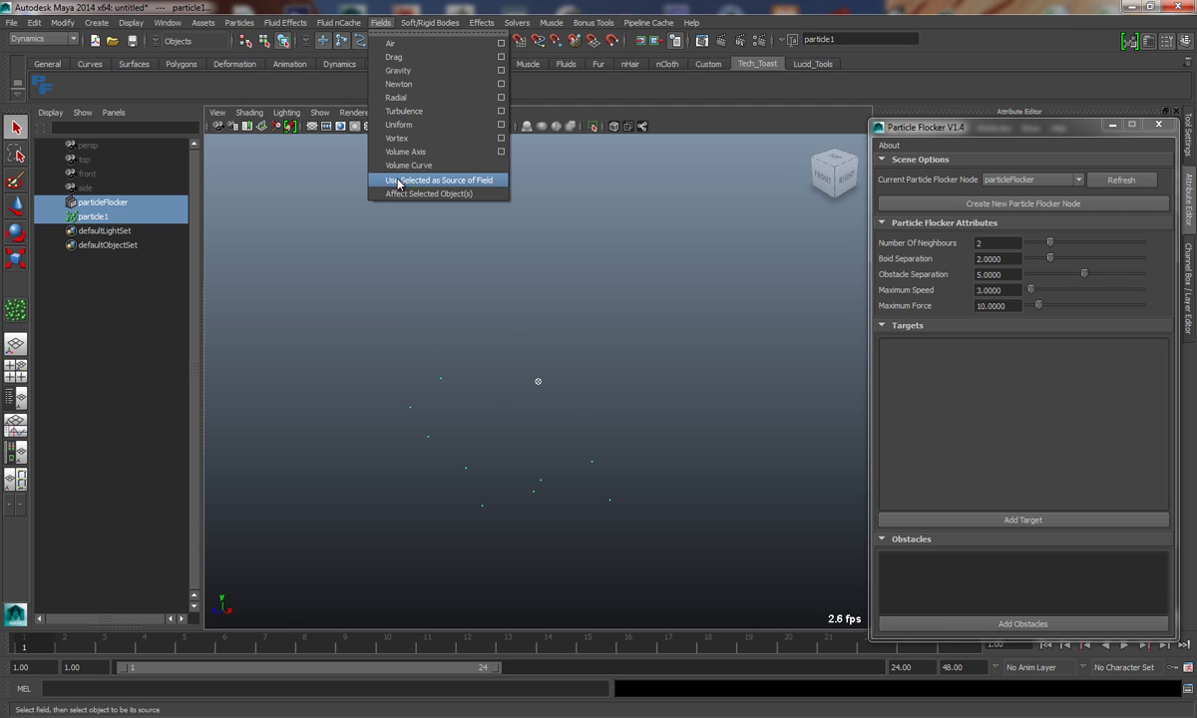
left_click(484, 193)
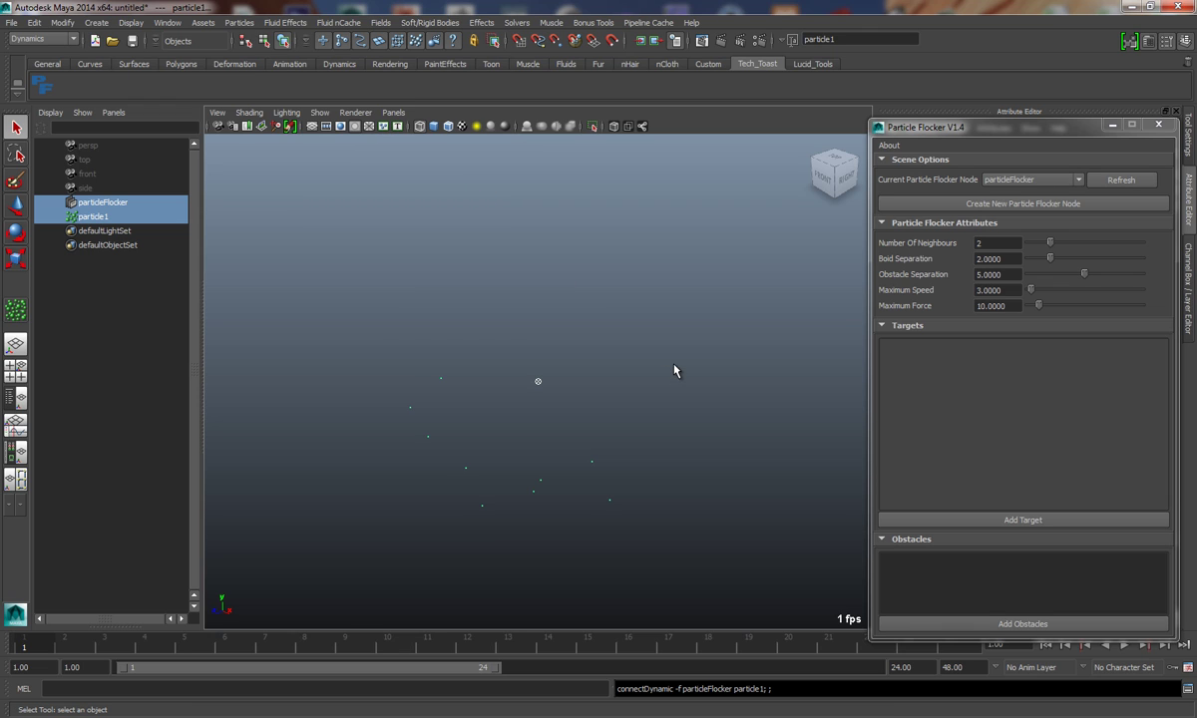
- Extend the playback range to frame 500 and play the simulation
left_click_drag(914, 668, 788, 658)
key("Return")
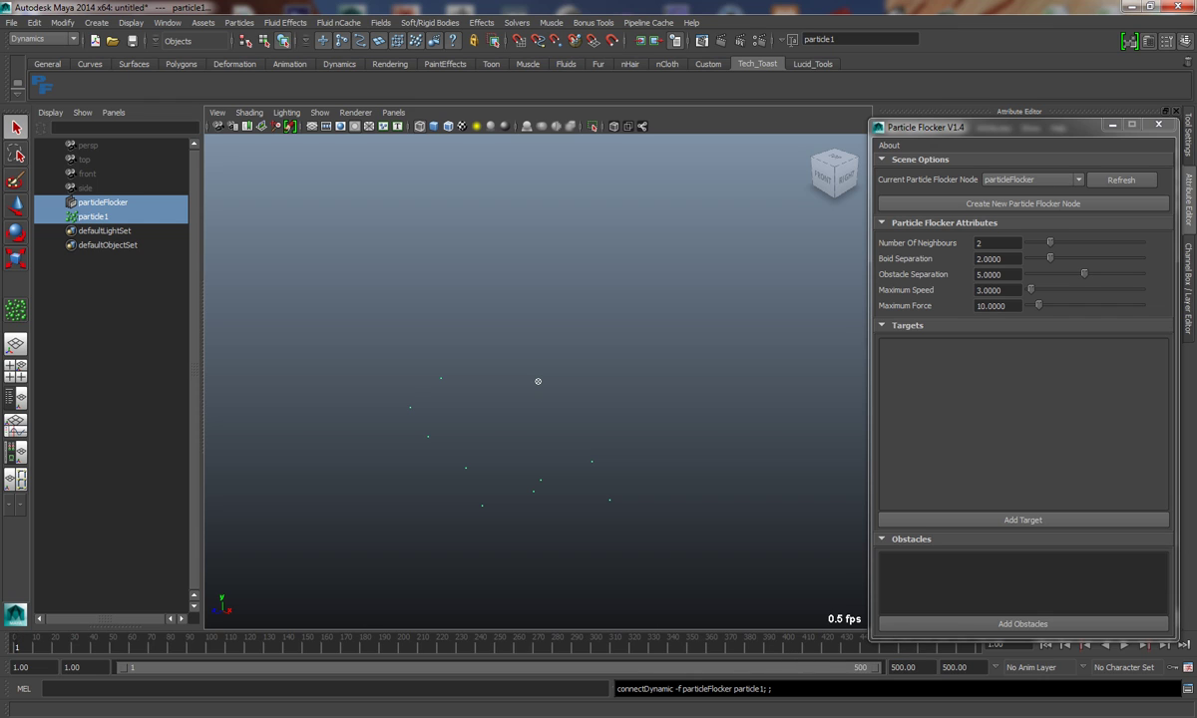
left_click(1125, 645)
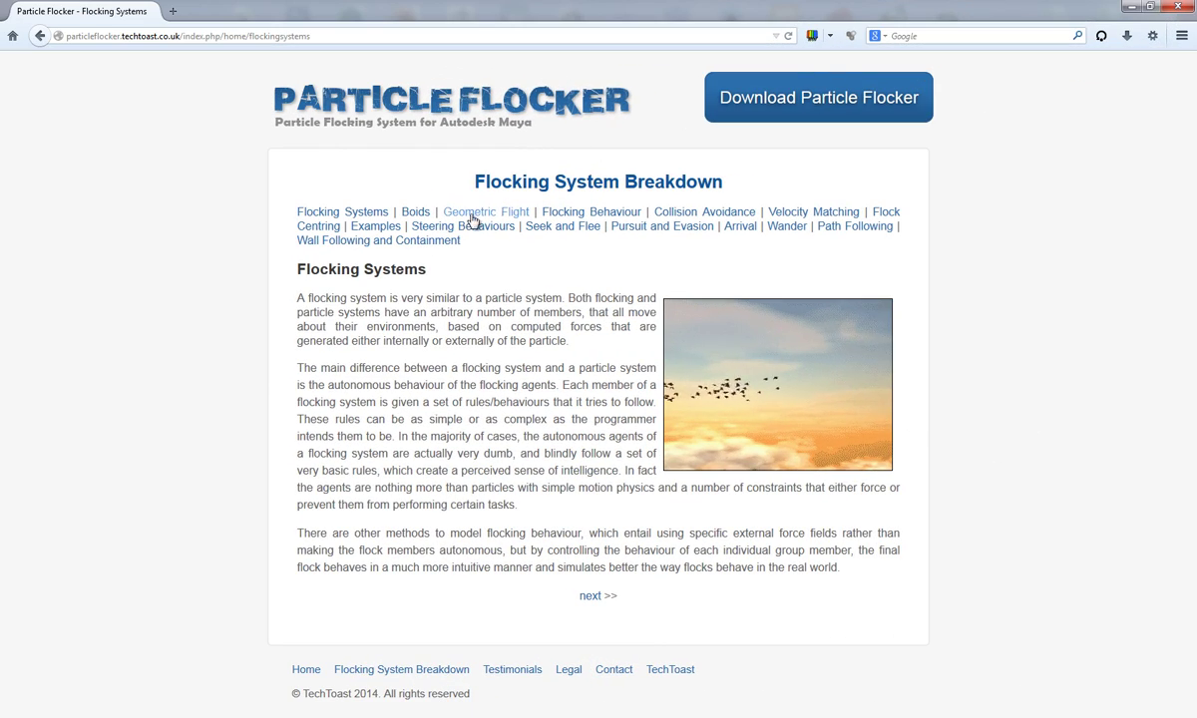
- In the web browser, browse the Particle Flocker site's pages on flocking behaviour, velocity matching, seek and flee, and pursuit and evasion
left_click(550, 211)
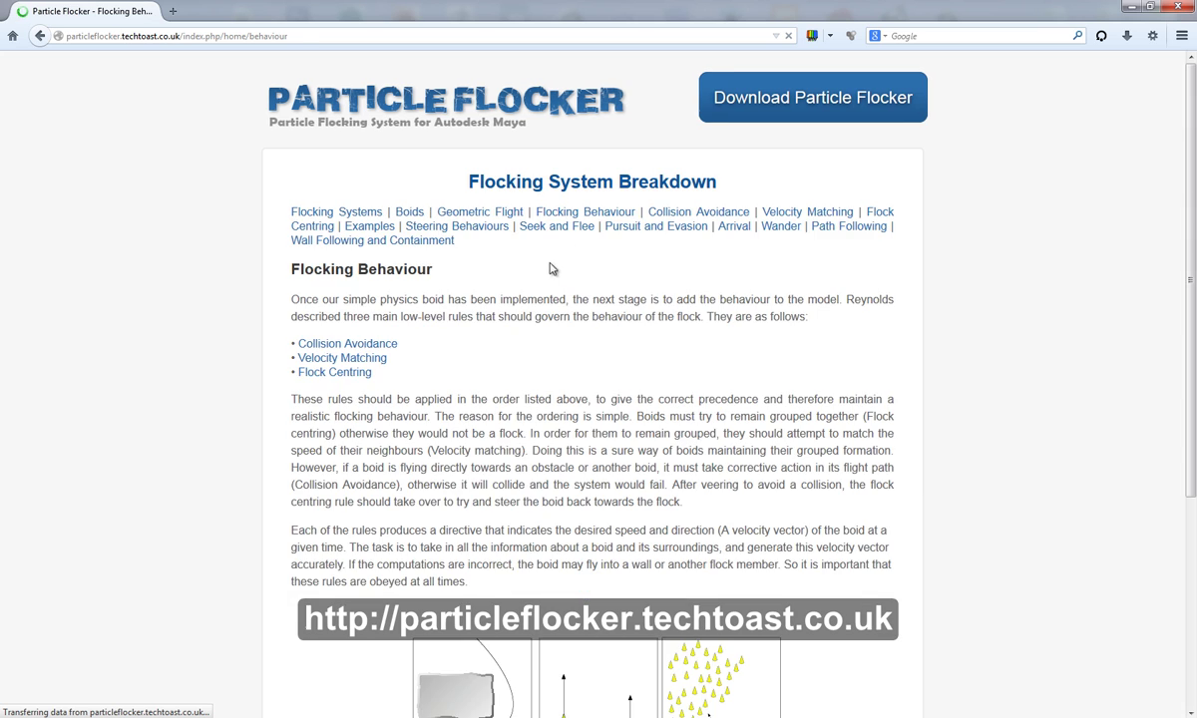
scroll(544, 479, "down", 5)
left_click(593, 450)
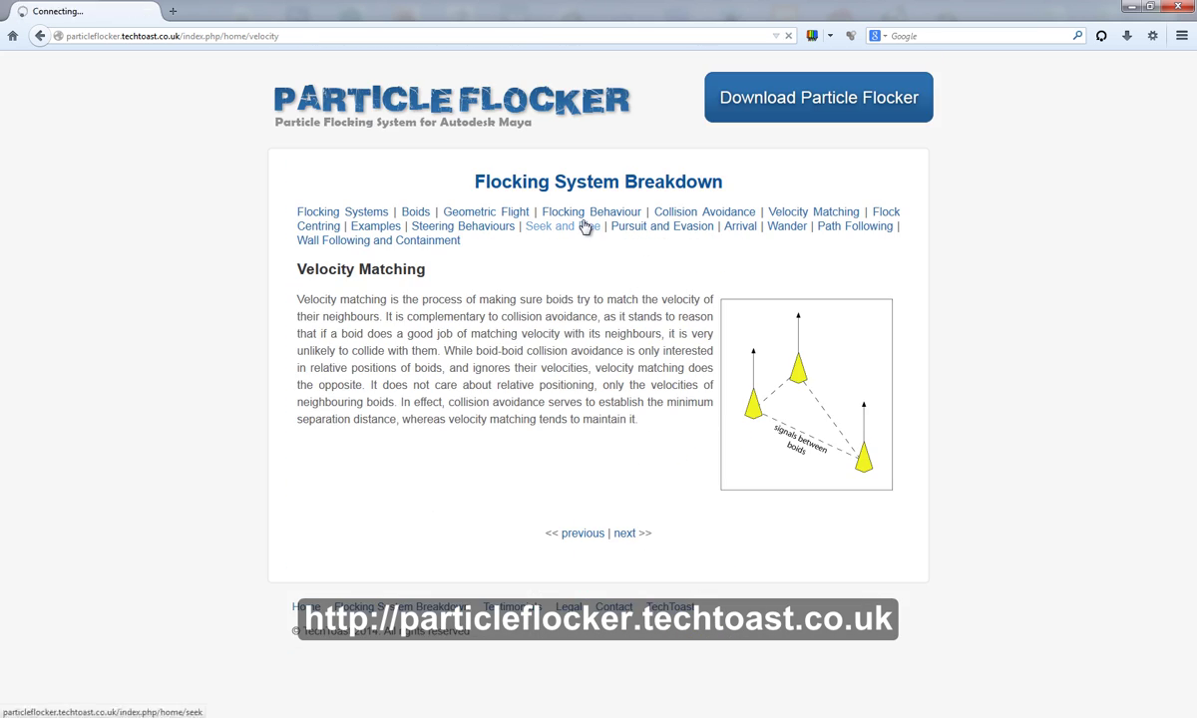
left_click(587, 227)
scroll(589, 384, "down", 3)
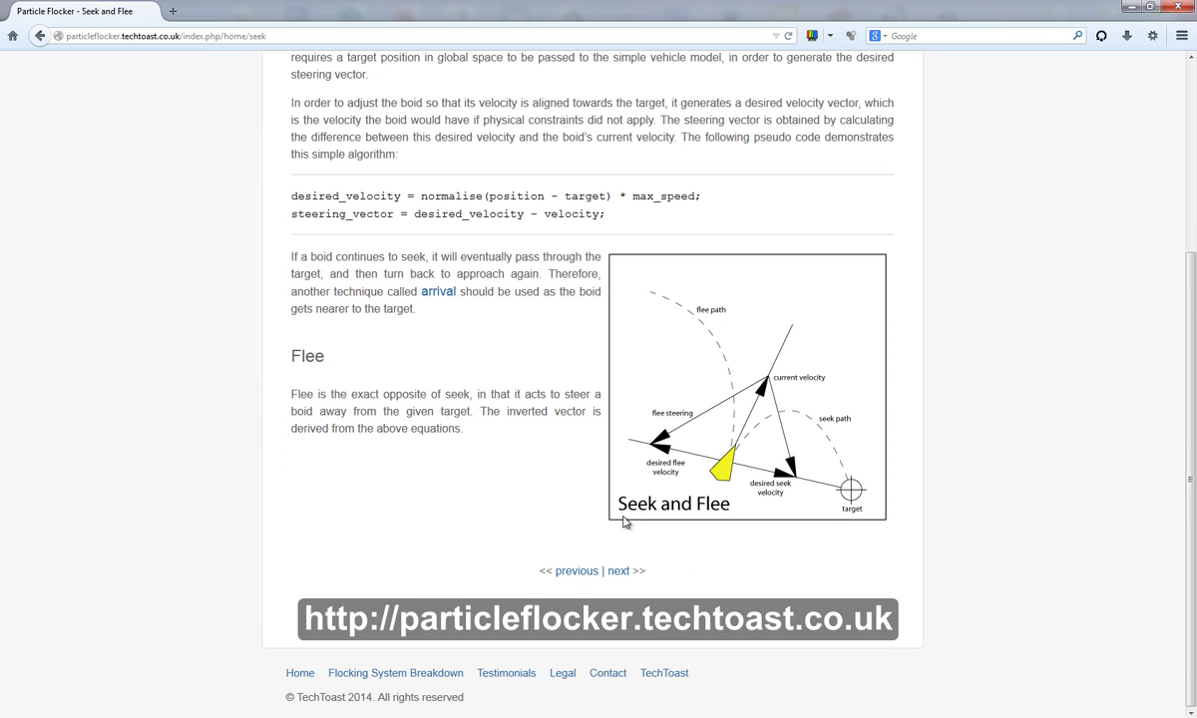
left_click(620, 571)
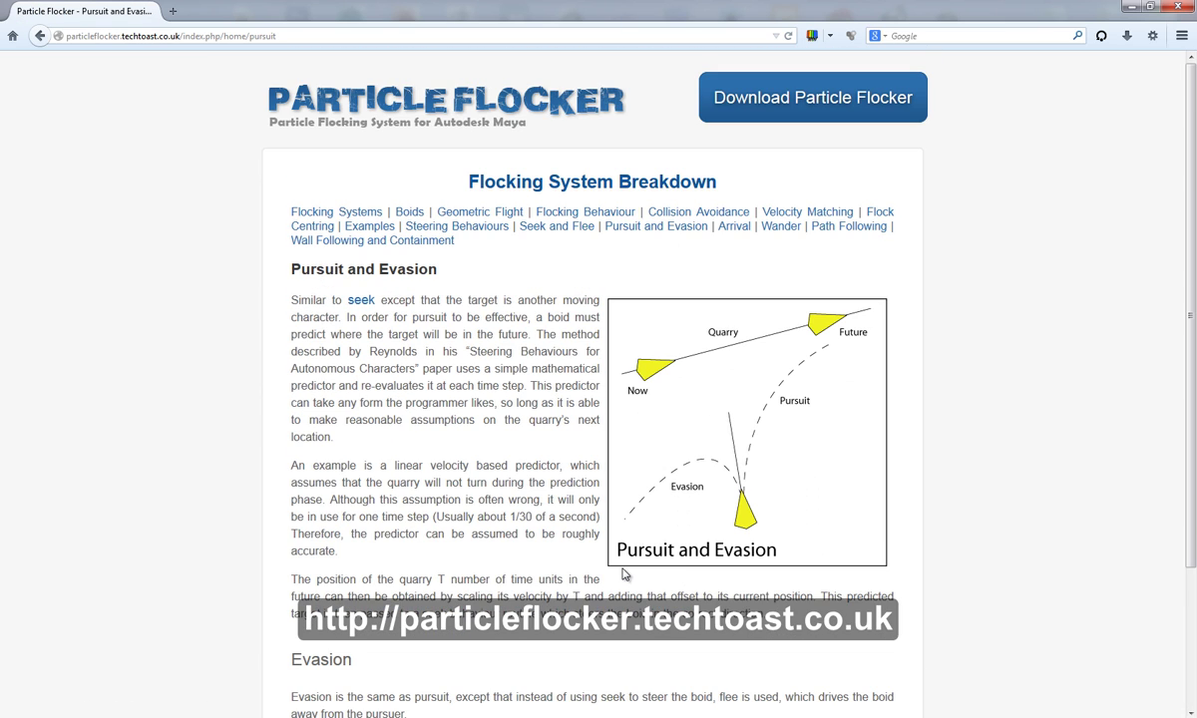
scroll(623, 573, "down", 3)
left_click(619, 643)
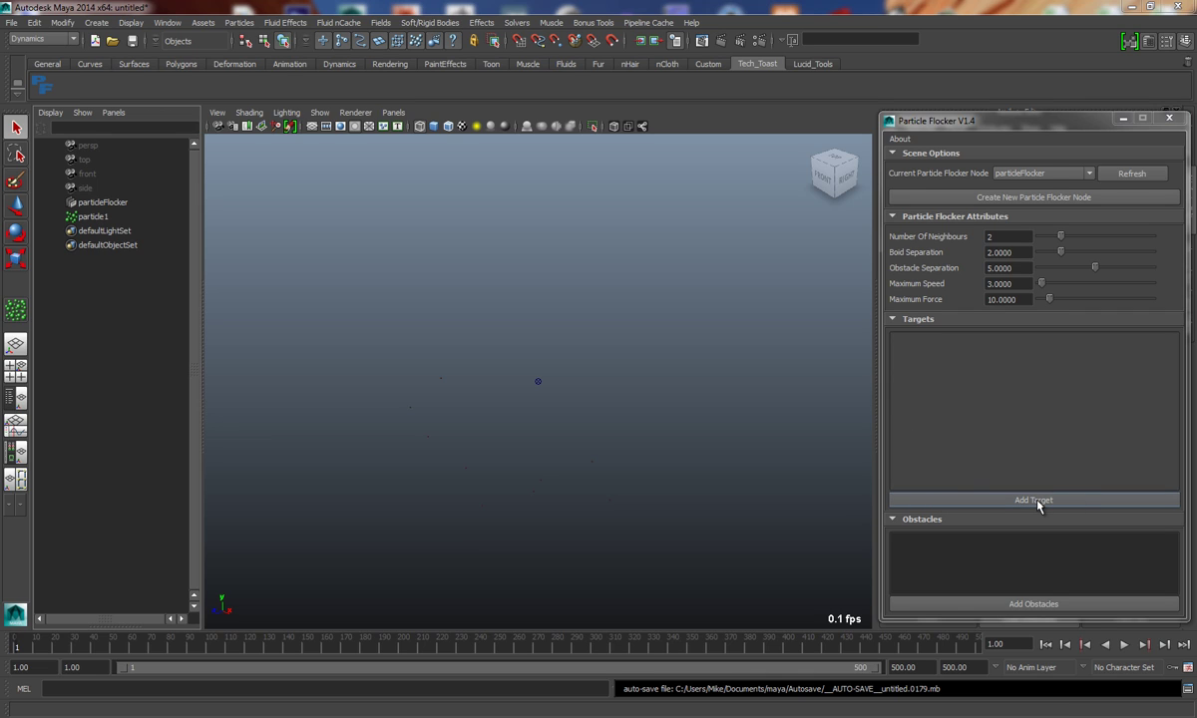
- Add a target to the particleFlocker node and move its locator away from the origin along the negative Z axis
left_click(1042, 173)
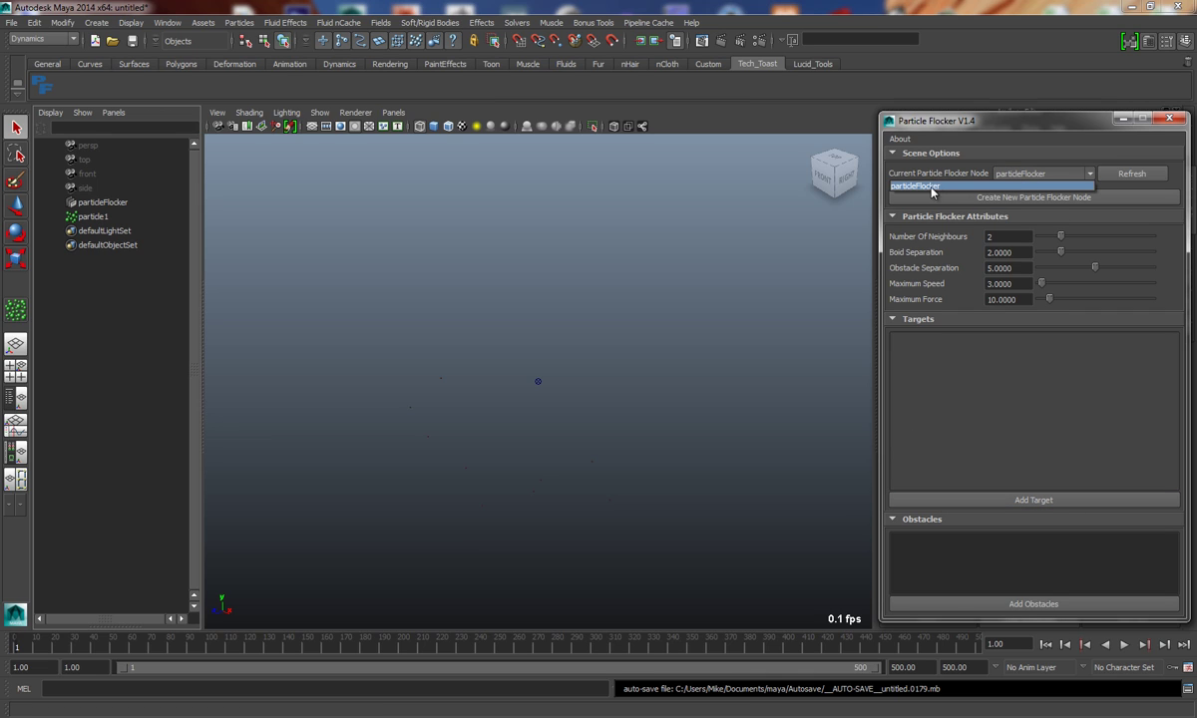
left_click(957, 484)
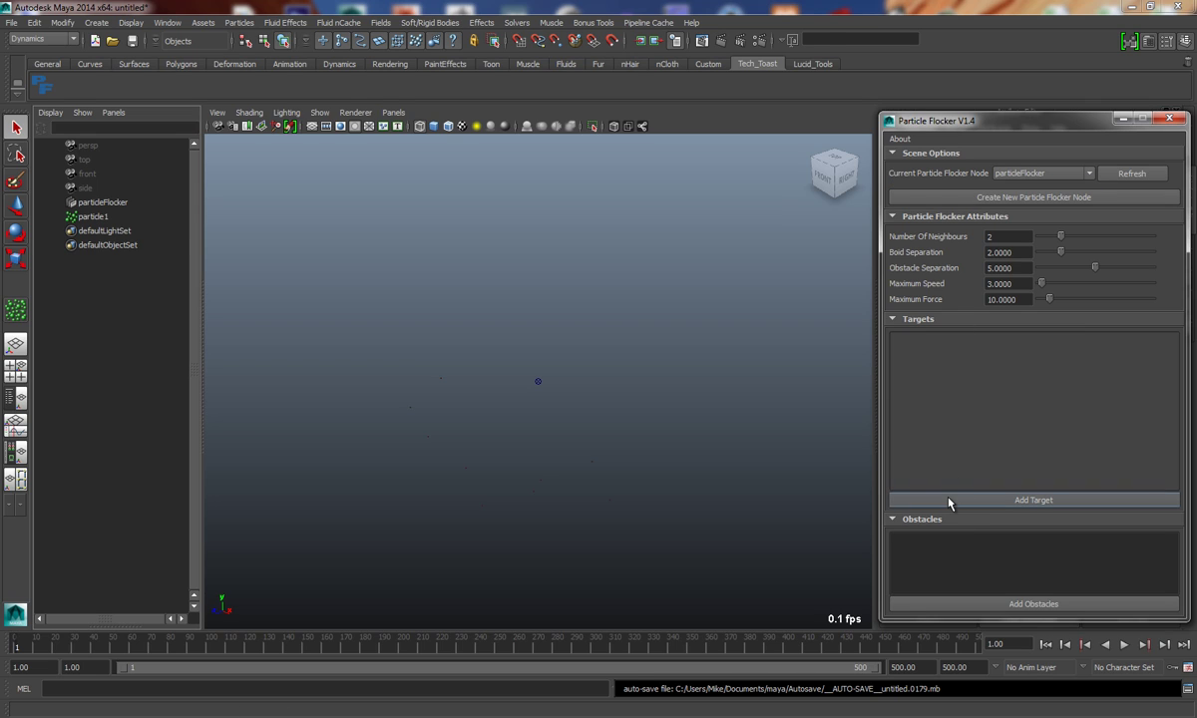
left_click(949, 500)
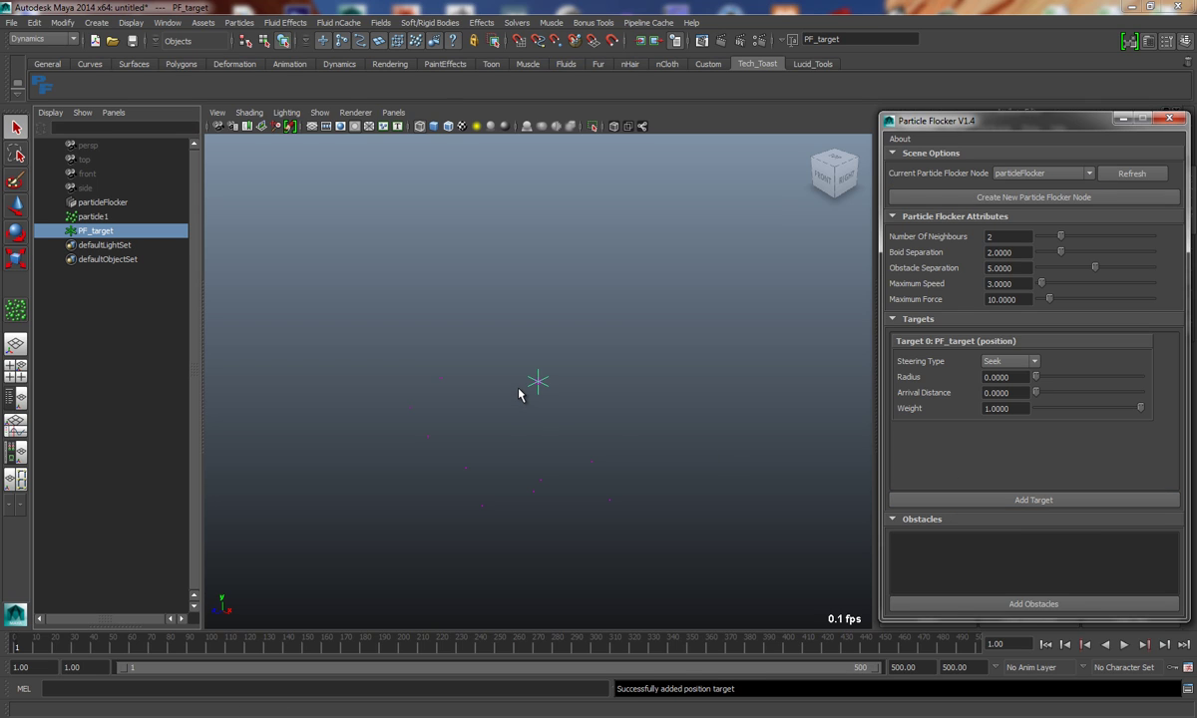
key("w")
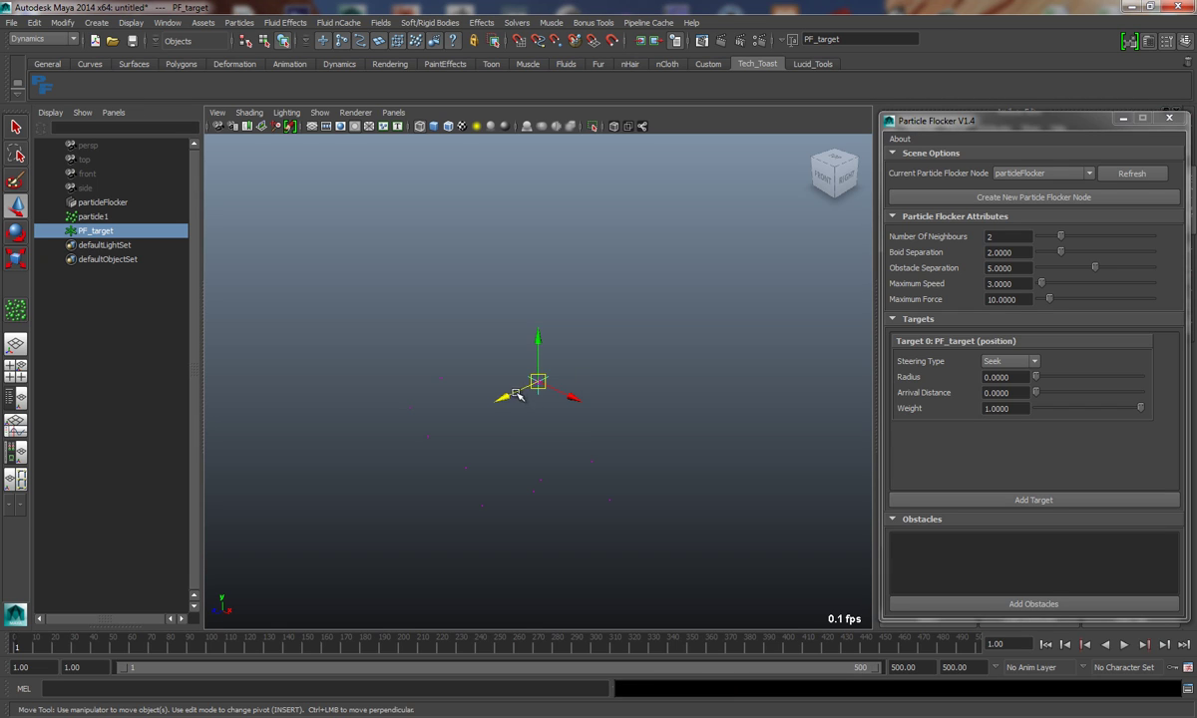
left_click_drag(504, 397, 590, 376)
left_click(633, 435)
left_click_drag(633, 435, 705, 417, "alt")
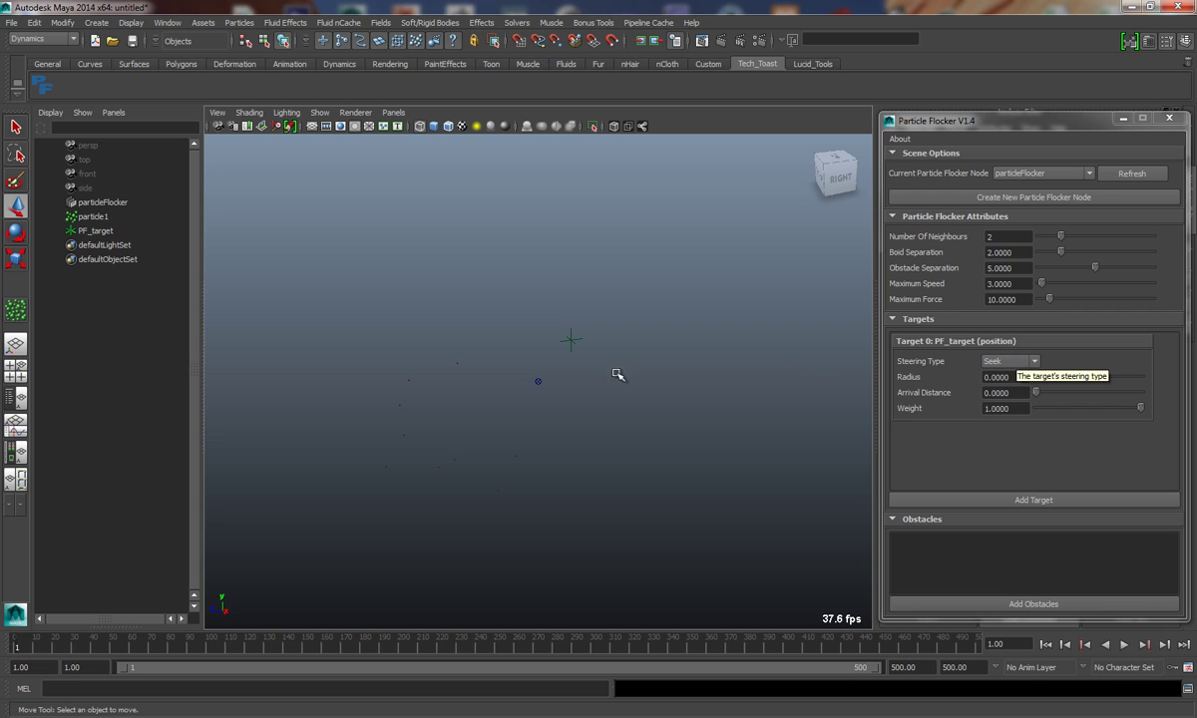
- Select the particles together with the target locator and examine their relative positions from other angles
left_click(571, 340)
left_click_drag(602, 353, 526, 394, "alt")
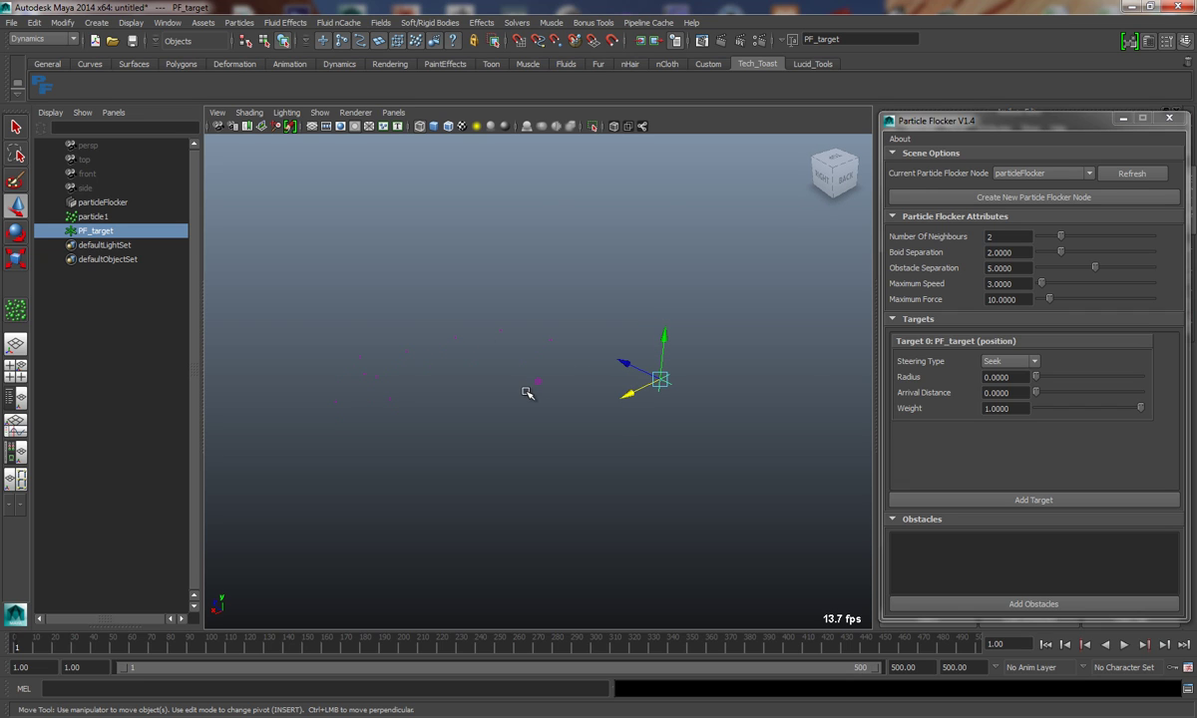
left_click_drag(414, 315, 513, 379)
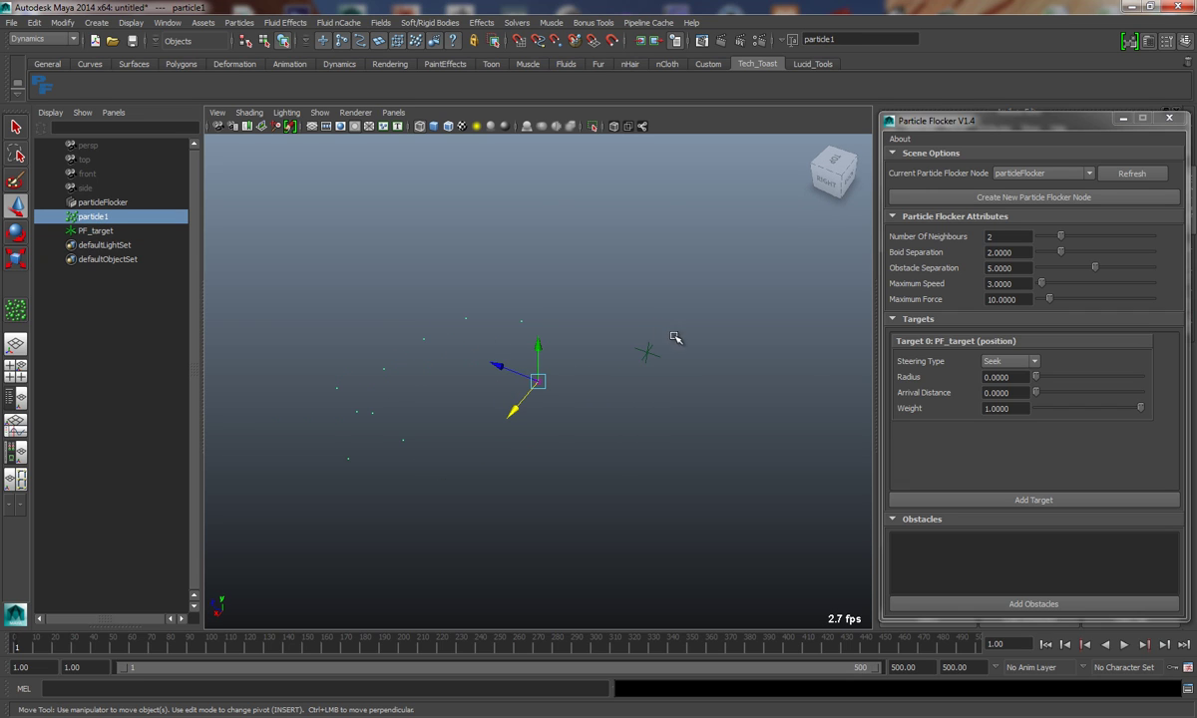
left_click(648, 345, "shift")
left_click_drag(630, 431, 552, 436, "alt")
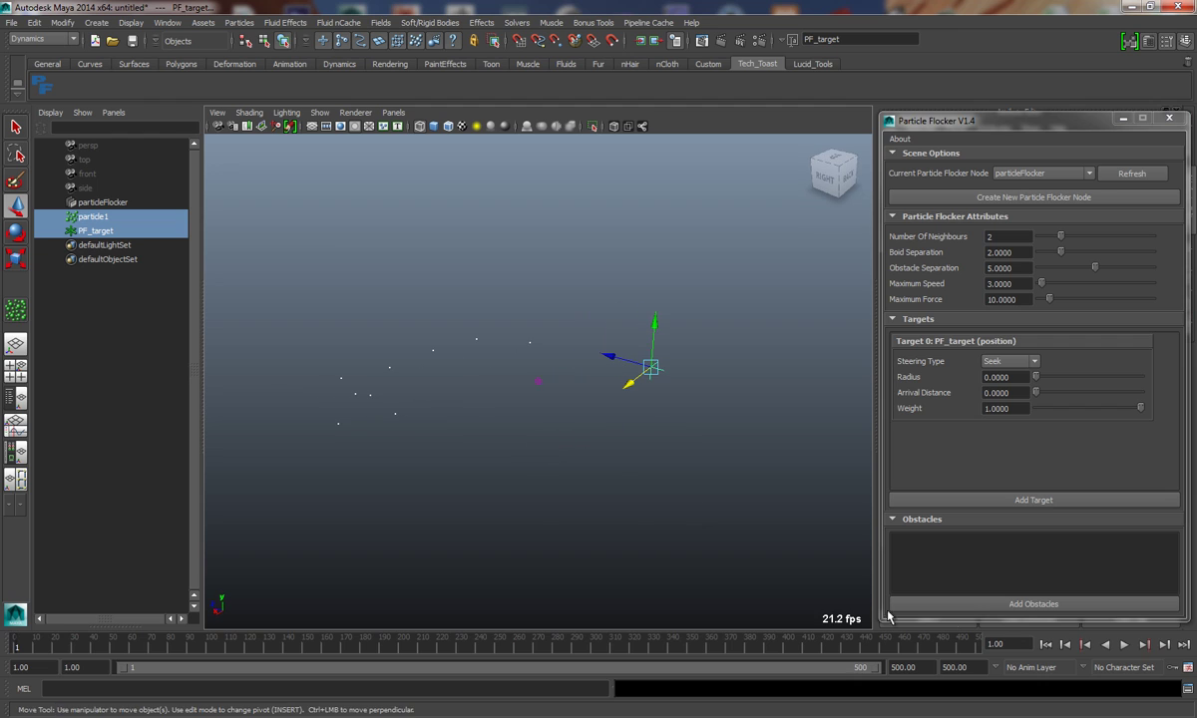
- Play the simulation, pause at frame 184 to move the target locator to a new position, resume playback and rewind
left_click(1125, 646)
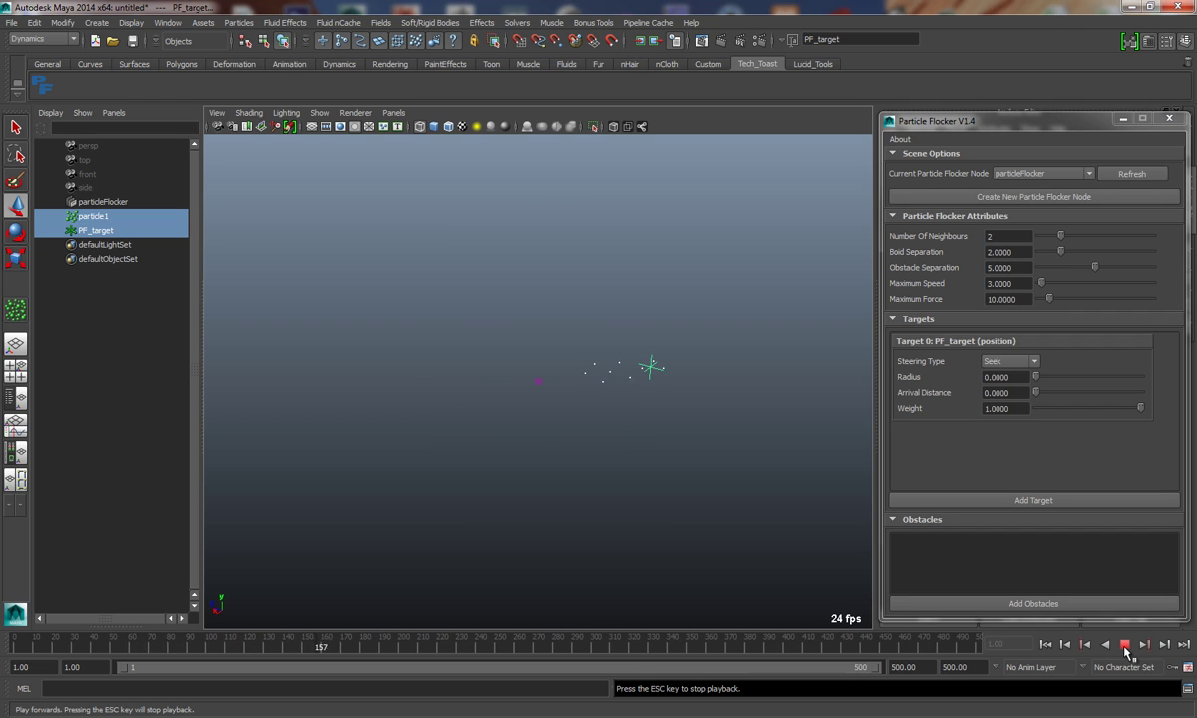
left_click(1126, 646)
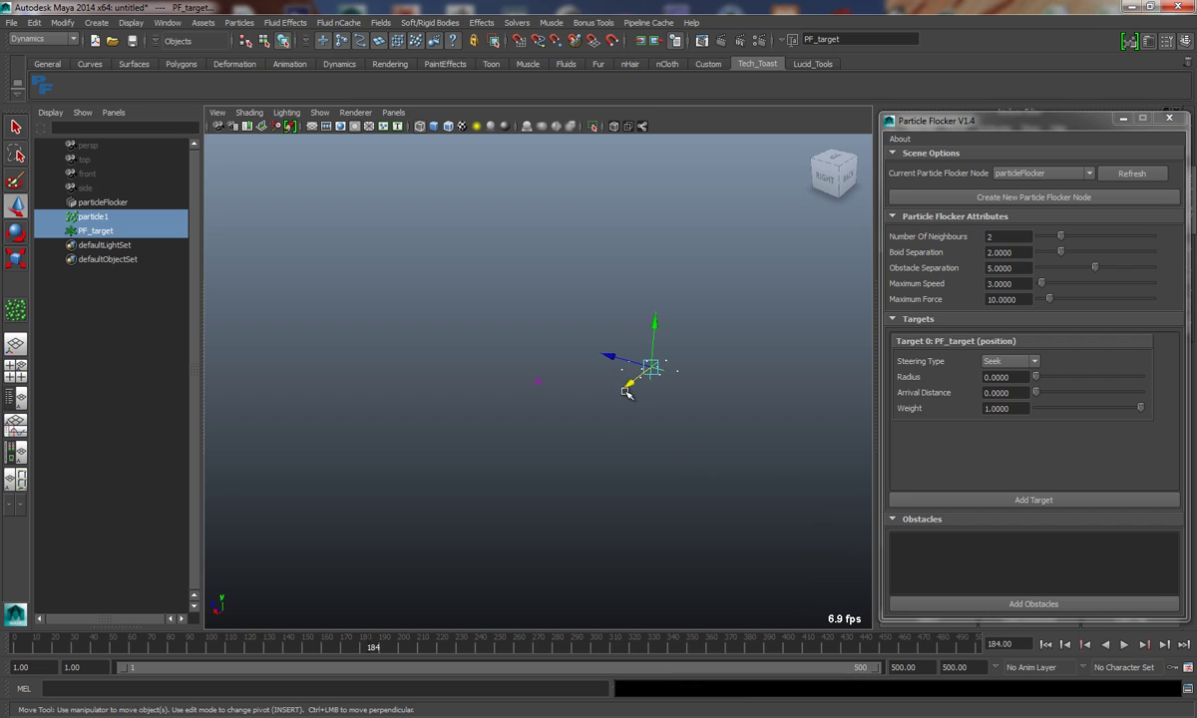
left_click(664, 409)
left_click(650, 374)
left_click_drag(626, 387, 445, 485)
left_click_drag(660, 355, 701, 396, "shift")
left_click(1125, 645)
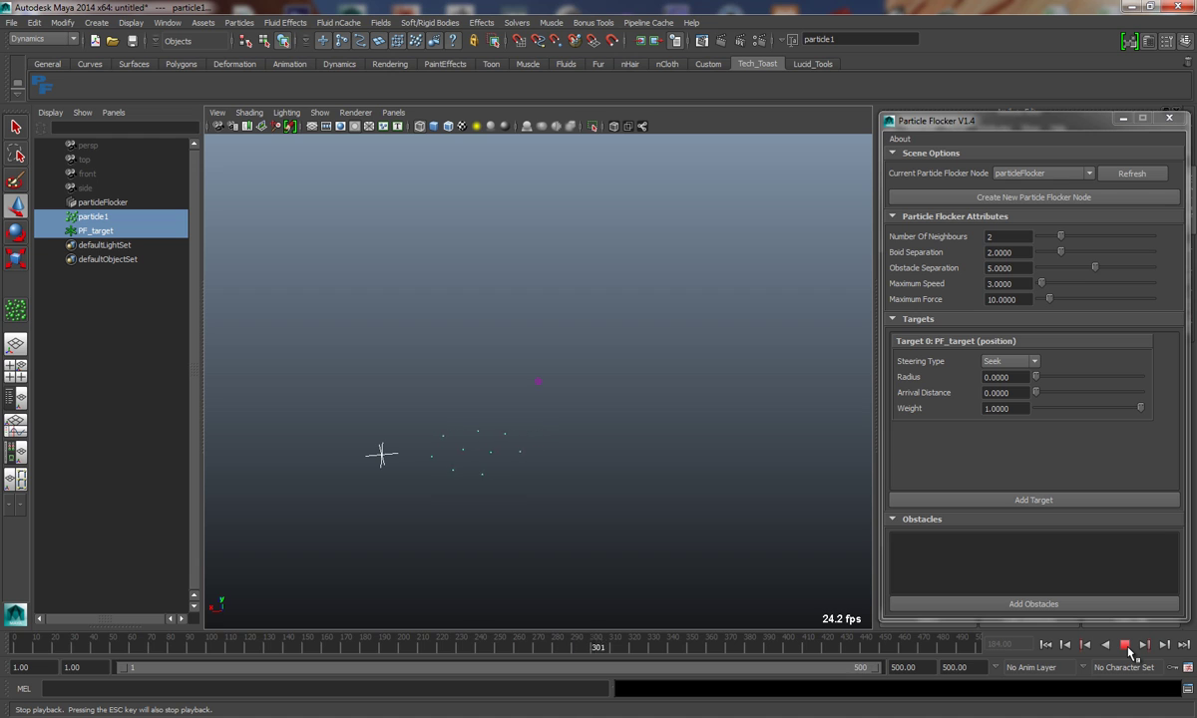
left_click(1125, 646)
left_click(1046, 645)
- Animate the target locator's position with automatic keyframing, keying frame 1 and moving it to new spots at several frames up to 434
left_click(380, 455)
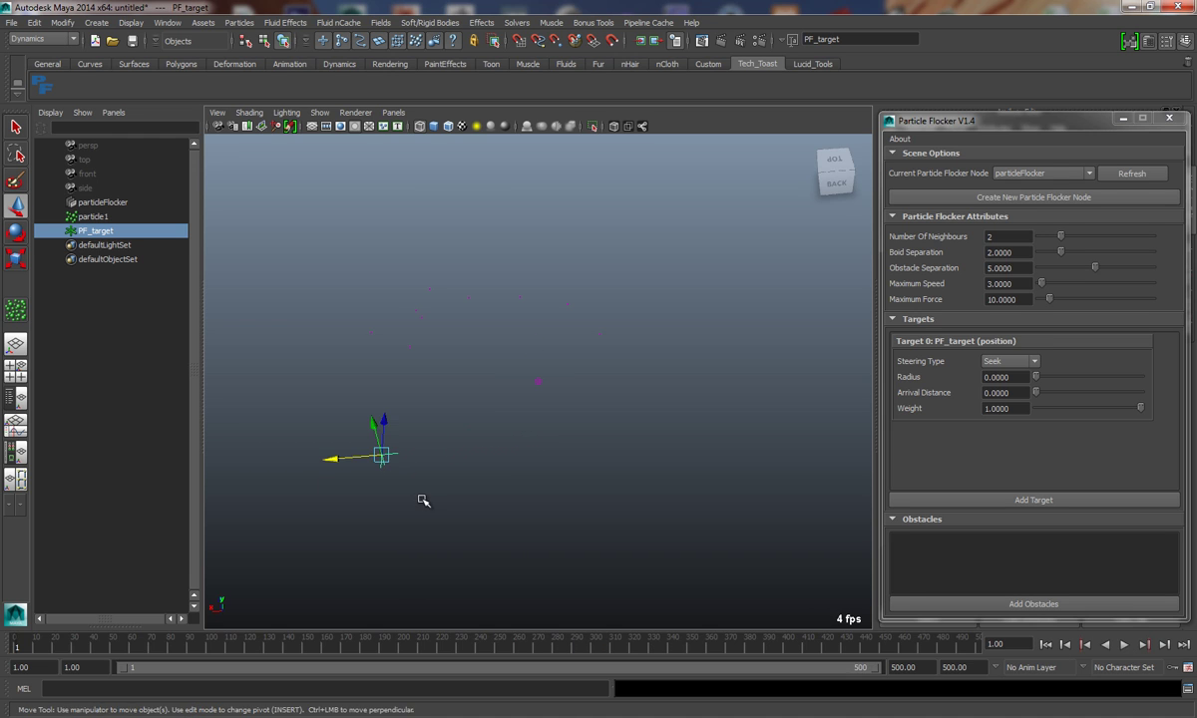
left_click(1188, 256)
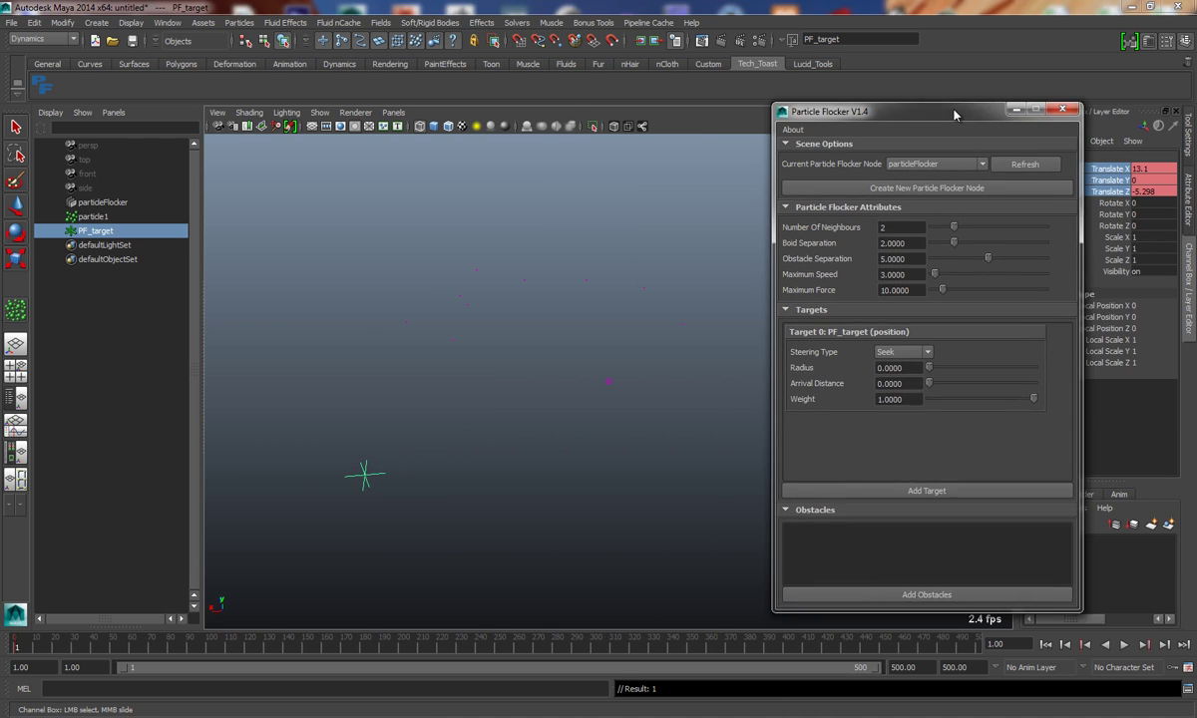
left_click_drag(954, 114, 973, 114)
left_click(1173, 667)
key("w")
left_click(233, 643)
left_click_drag(369, 439, 398, 241)
left_click(403, 644)
left_click(595, 644)
left_click(851, 643)
left_click_drag(615, 229, 365, 472)
- Select the particles and play the simulation to examine how they follow the animated target
left_click(1080, 393)
left_click_drag(948, 111, 1031, 117)
left_click(653, 506)
left_click(1124, 644)
left_click_drag(655, 425, 689, 483)
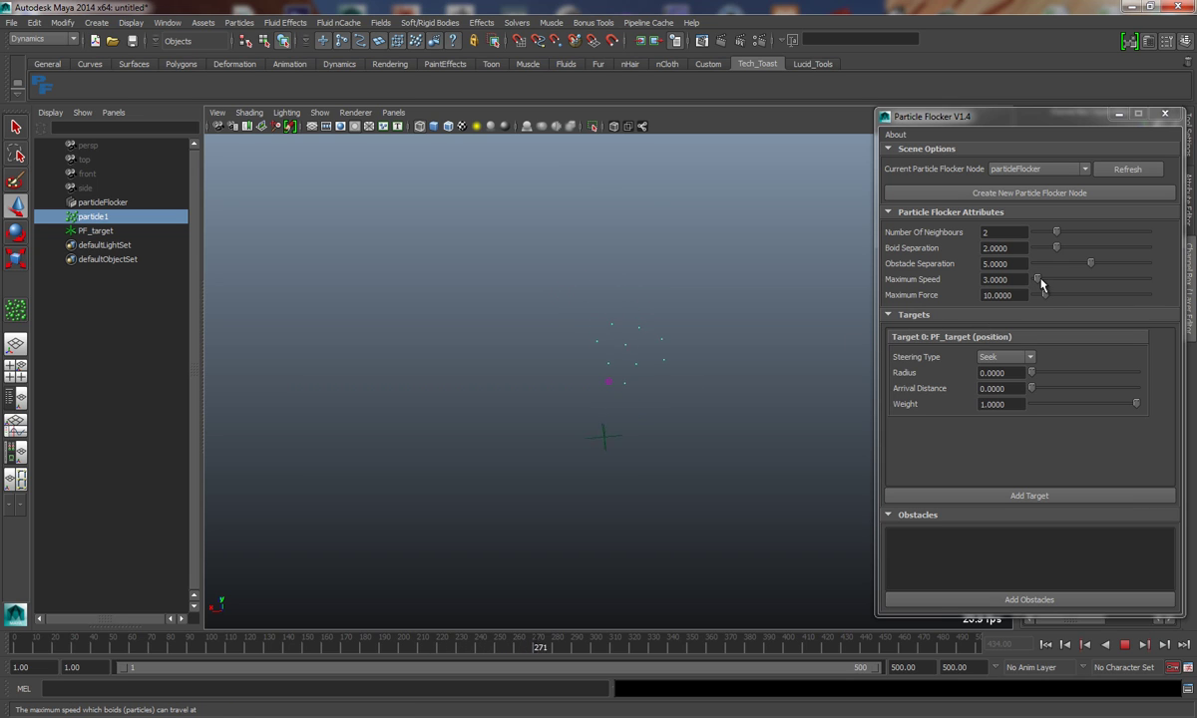
- During playback, tune the particleFlocker to Maximum Speed 18.2390, Boid Separation 5.7233 and Maximum Force 35.2201
left_click_drag(1039, 278, 1046, 277)
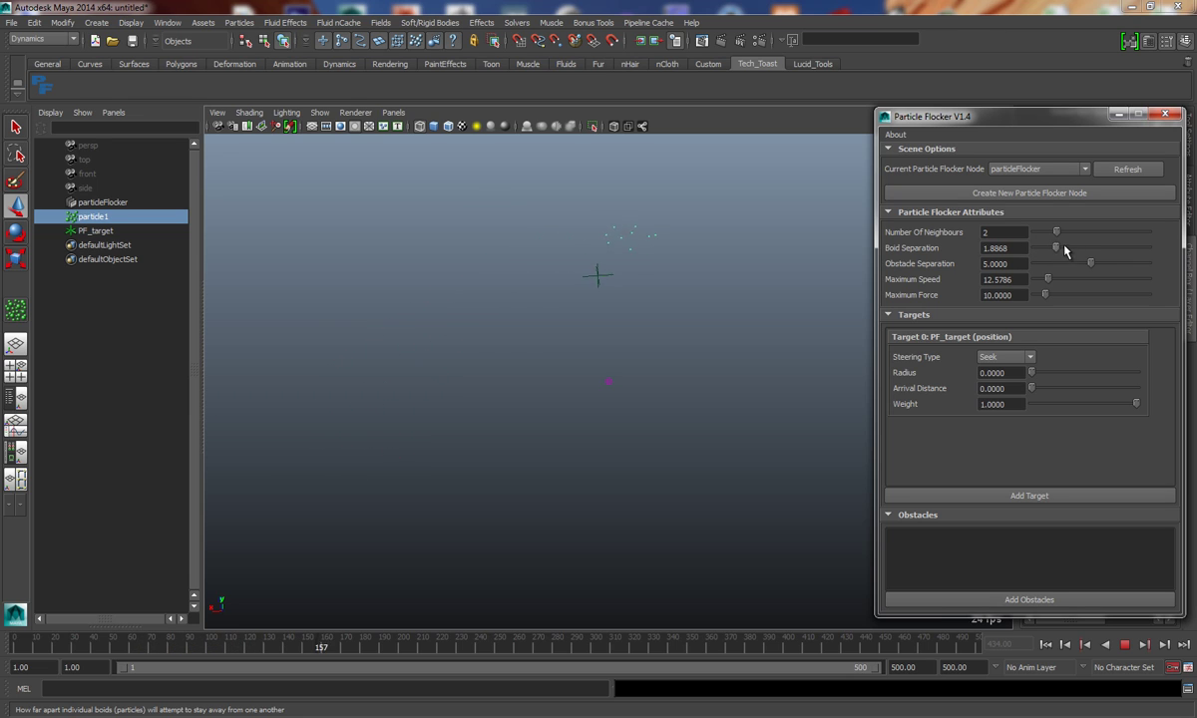
left_click_drag(1058, 248, 1118, 256)
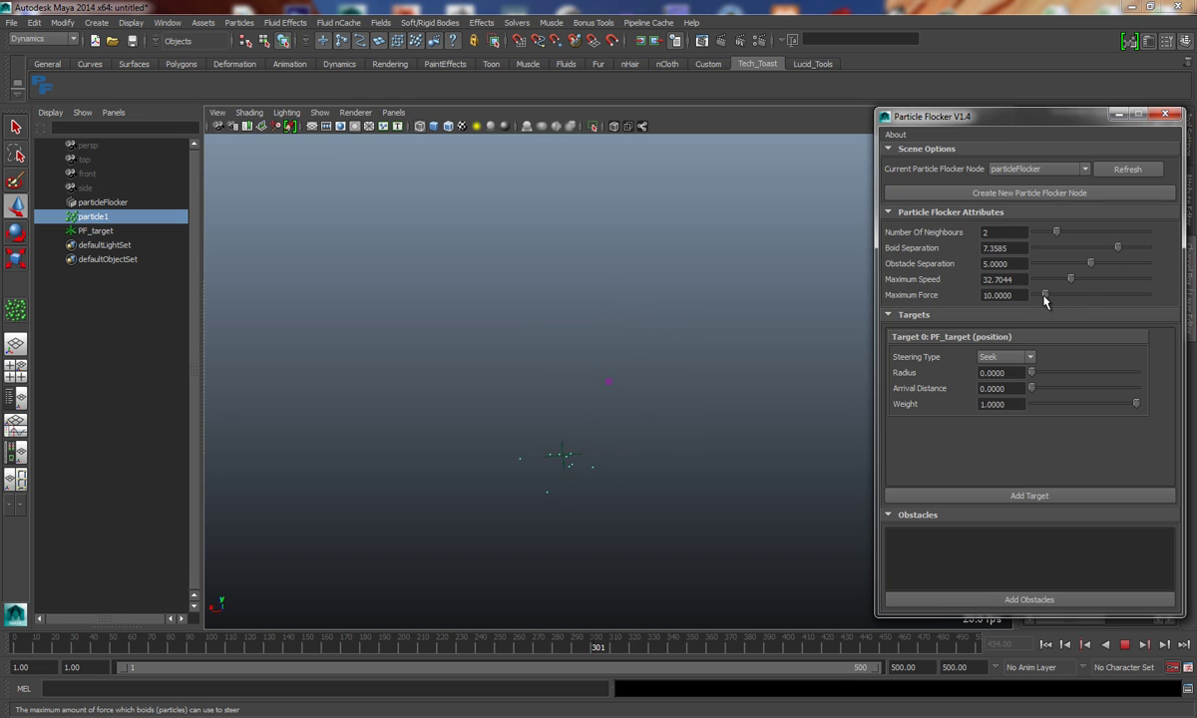
left_click_drag(1097, 297, 1077, 297)
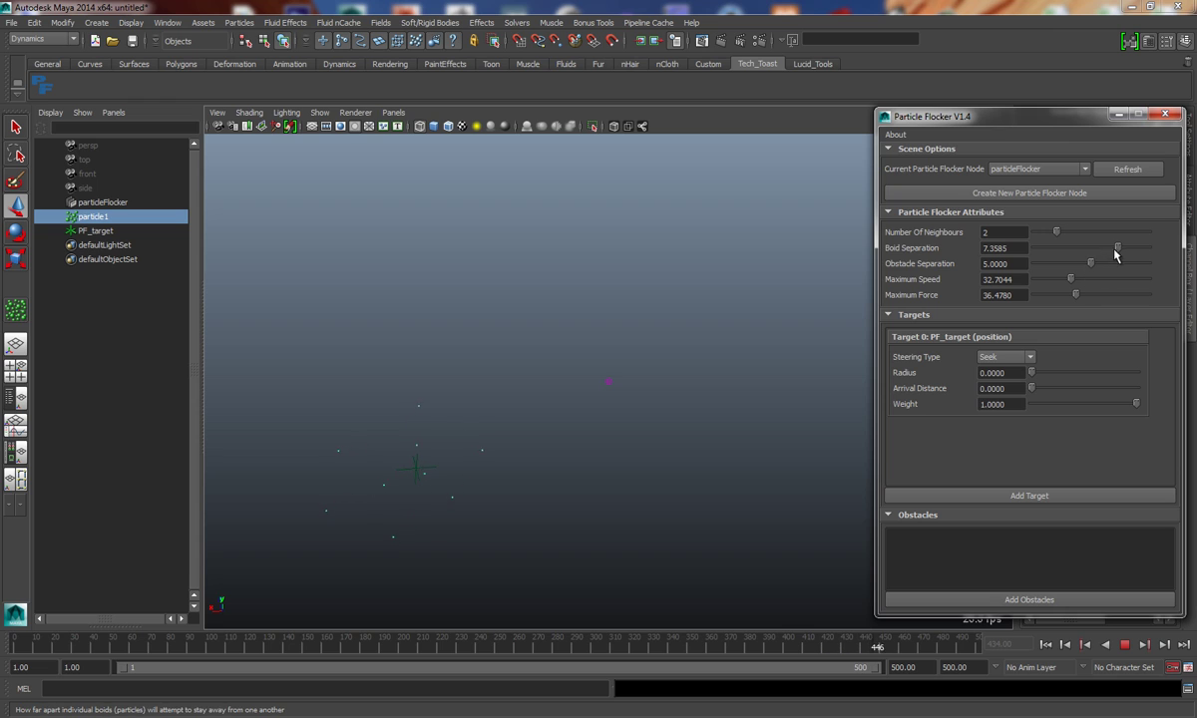
left_click_drag(1085, 248, 1079, 249)
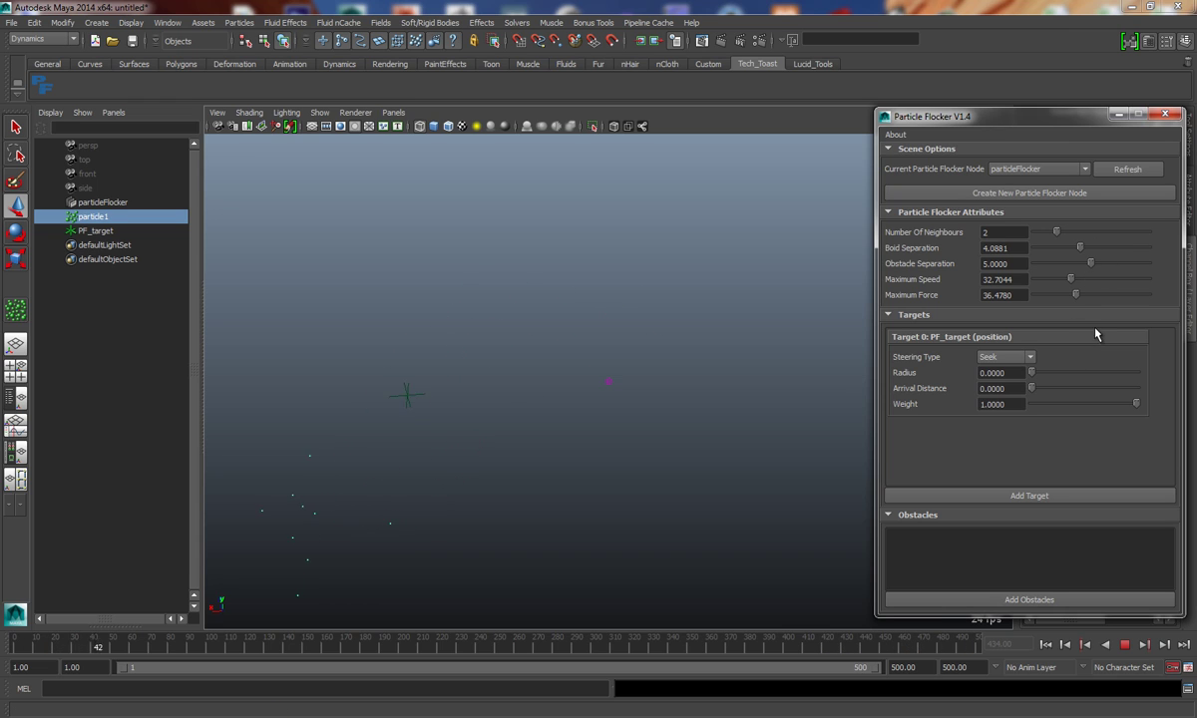
left_click_drag(1077, 297, 1109, 300)
left_click_drag(1079, 248, 1081, 249)
- Create a particle emitter in place of the old particles and move it to about X 3.4, Z 12.4
left_click_drag(1013, 124, 904, 119)
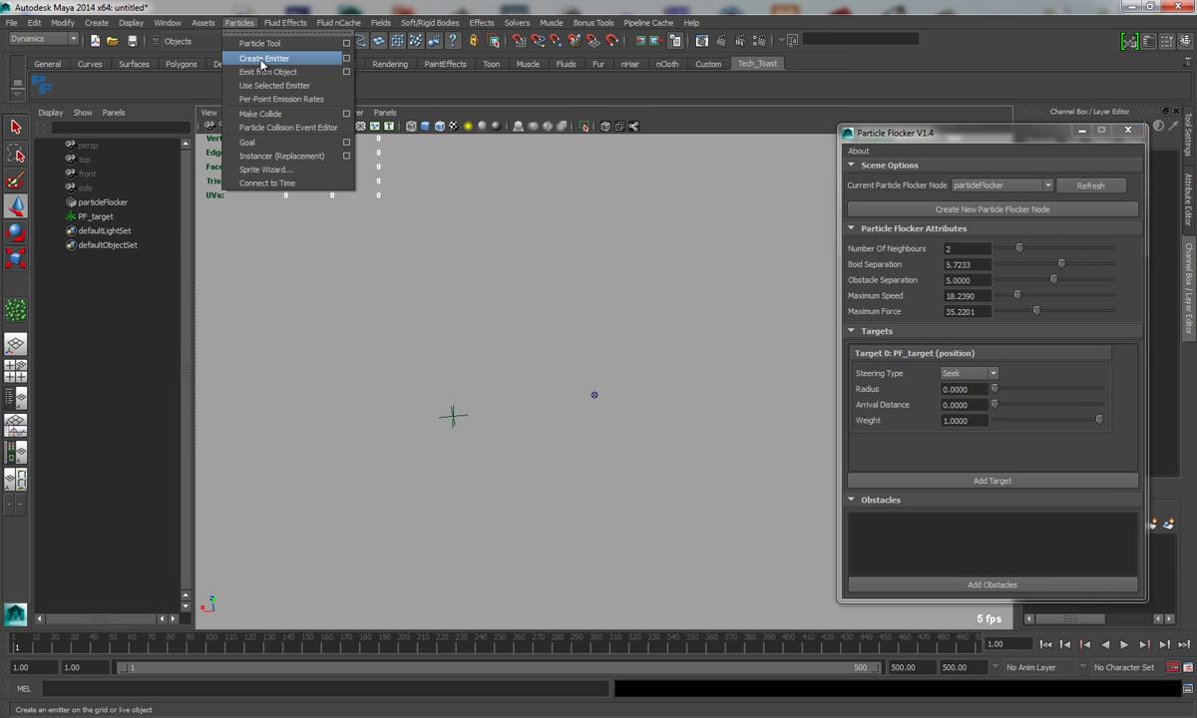
left_click(262, 58)
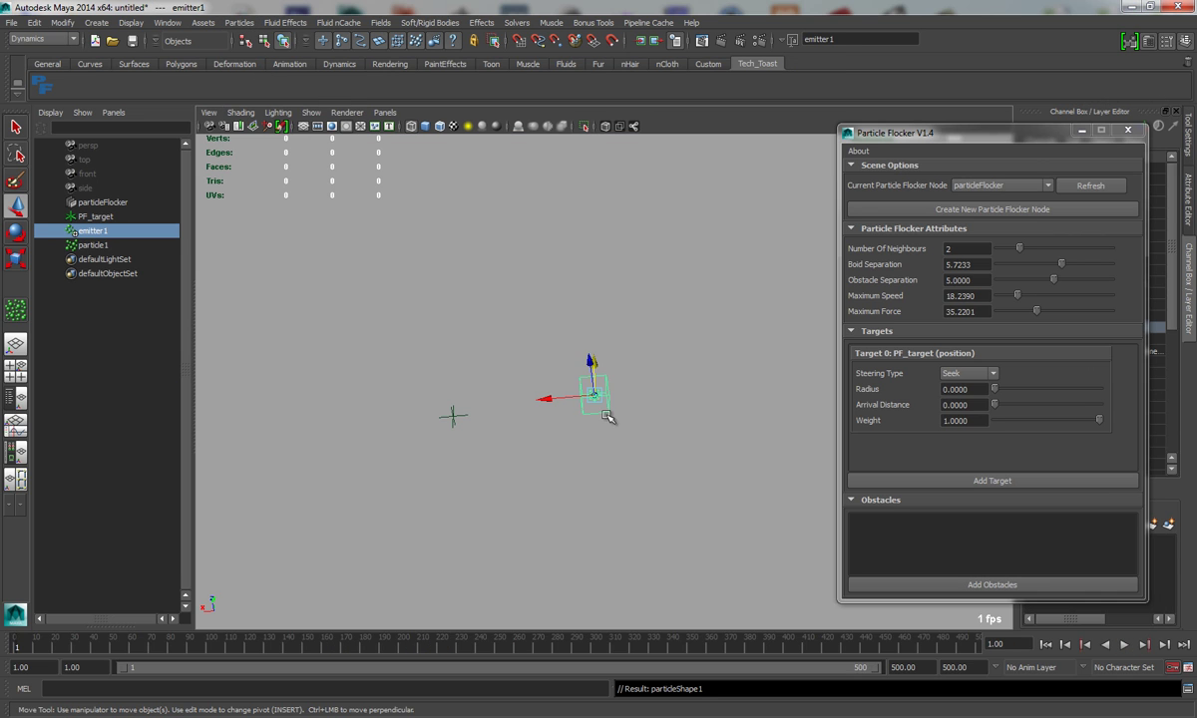
left_click_drag(554, 398, 515, 401)
left_click_drag(565, 367, 571, 321, "alt")
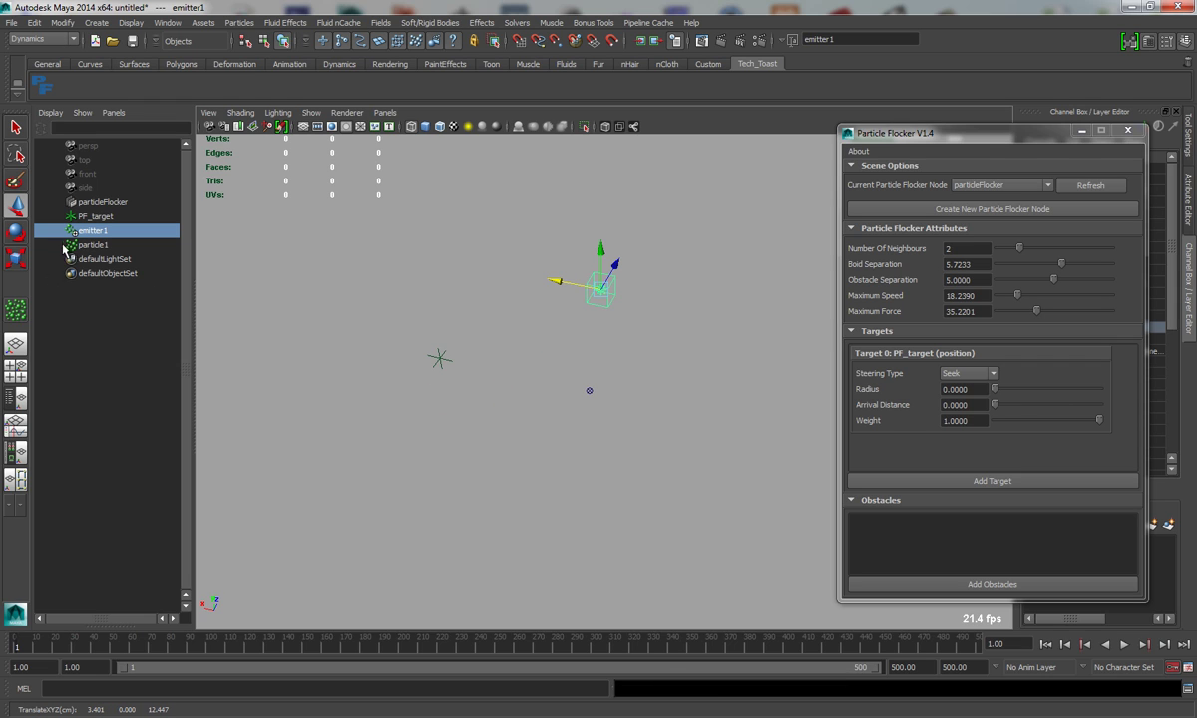
- Connect the new emitter's particles to the particleFlocker node as a field affecting them
left_click(92, 245)
left_click(103, 203, "ctrl")
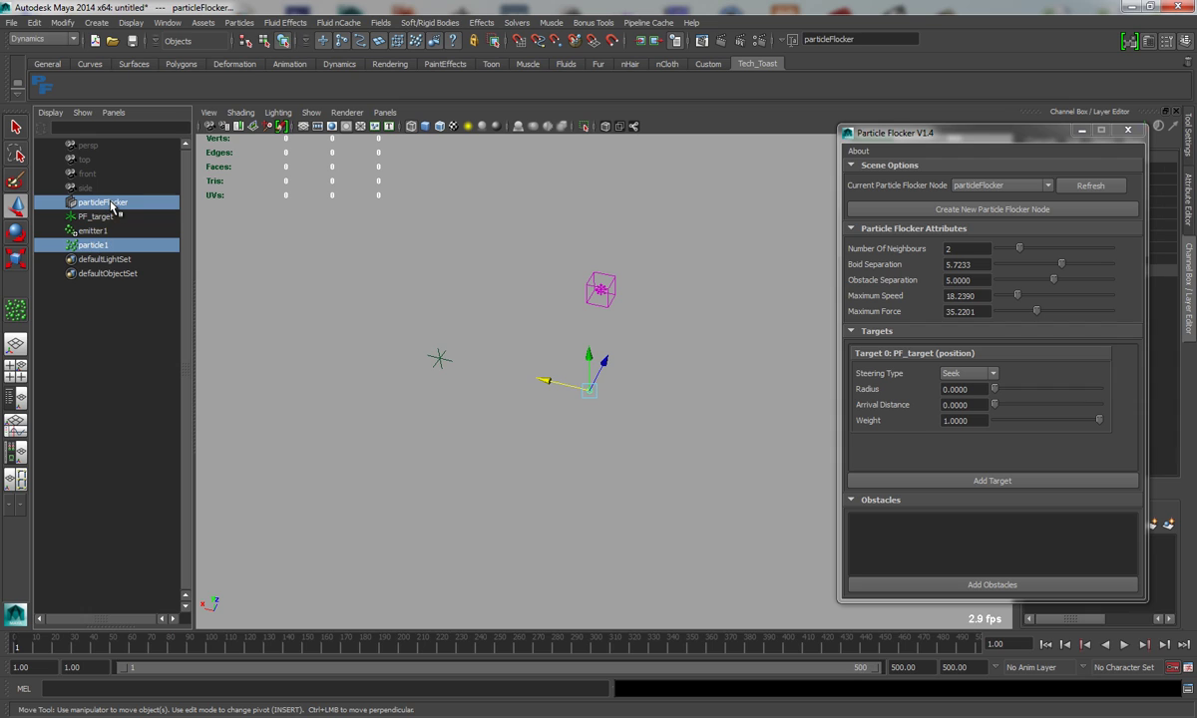
left_click(380, 22)
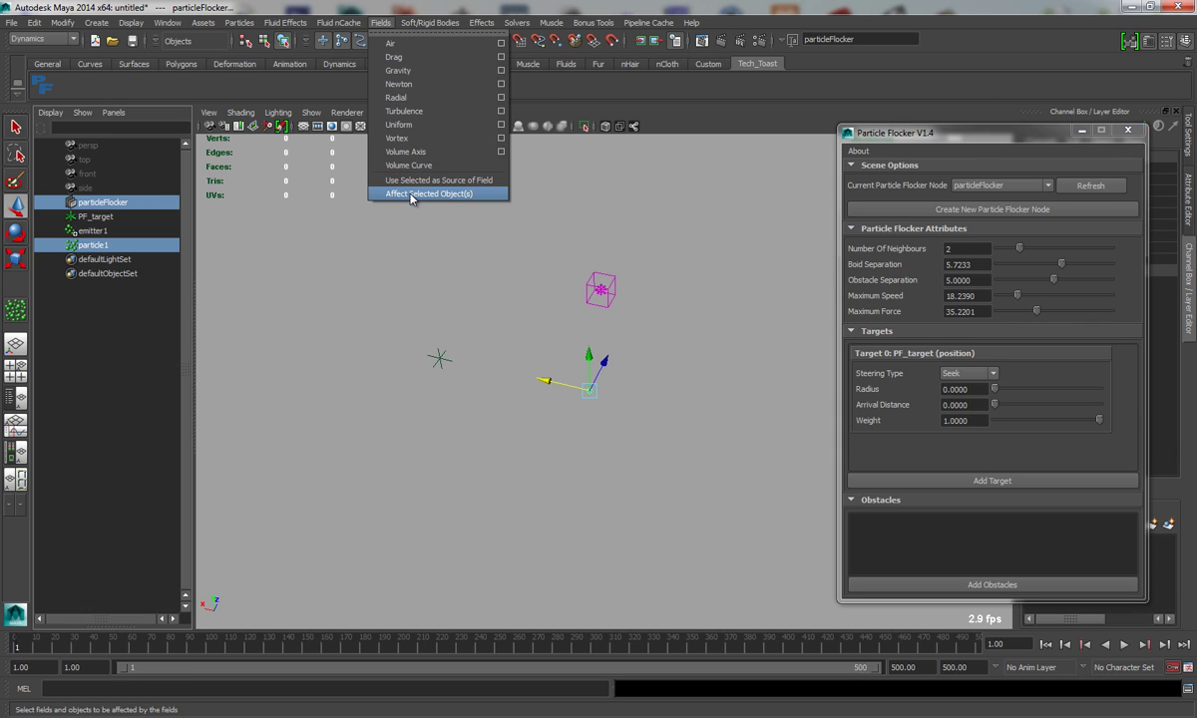
left_click(412, 194)
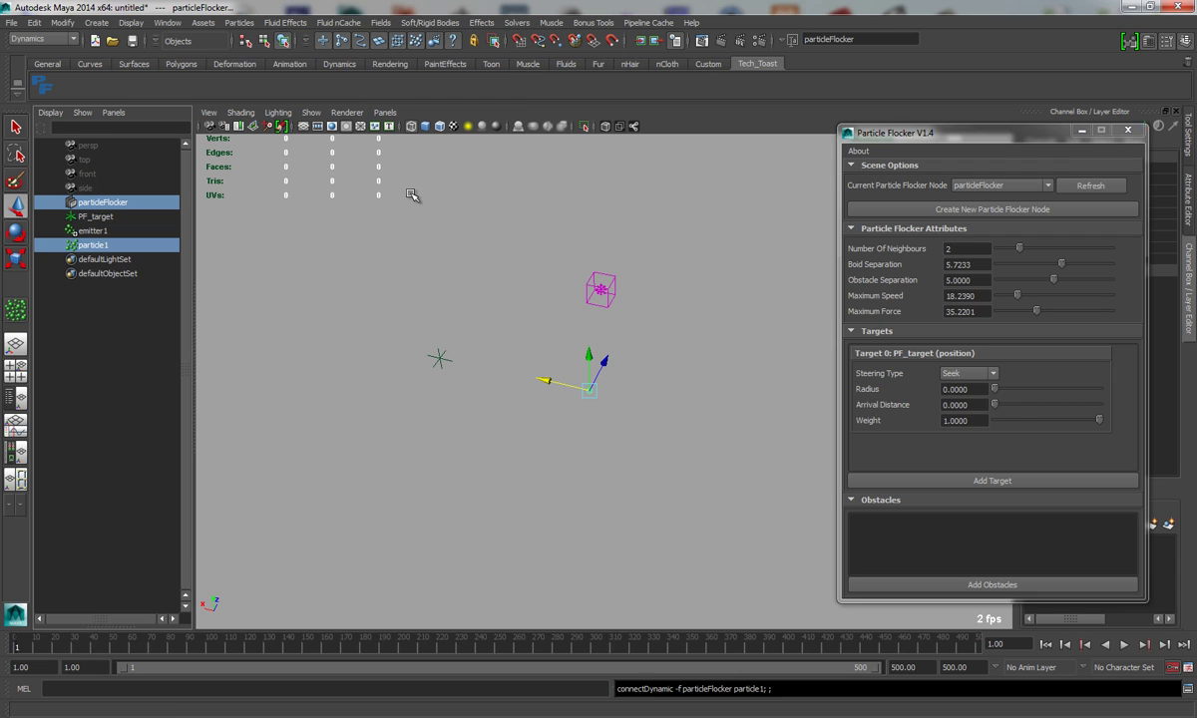
- Play the simulation from frame 1 to emit particles and stop it at frame 113
left_click_drag(490, 316, 512, 311, "alt")
left_click(514, 314)
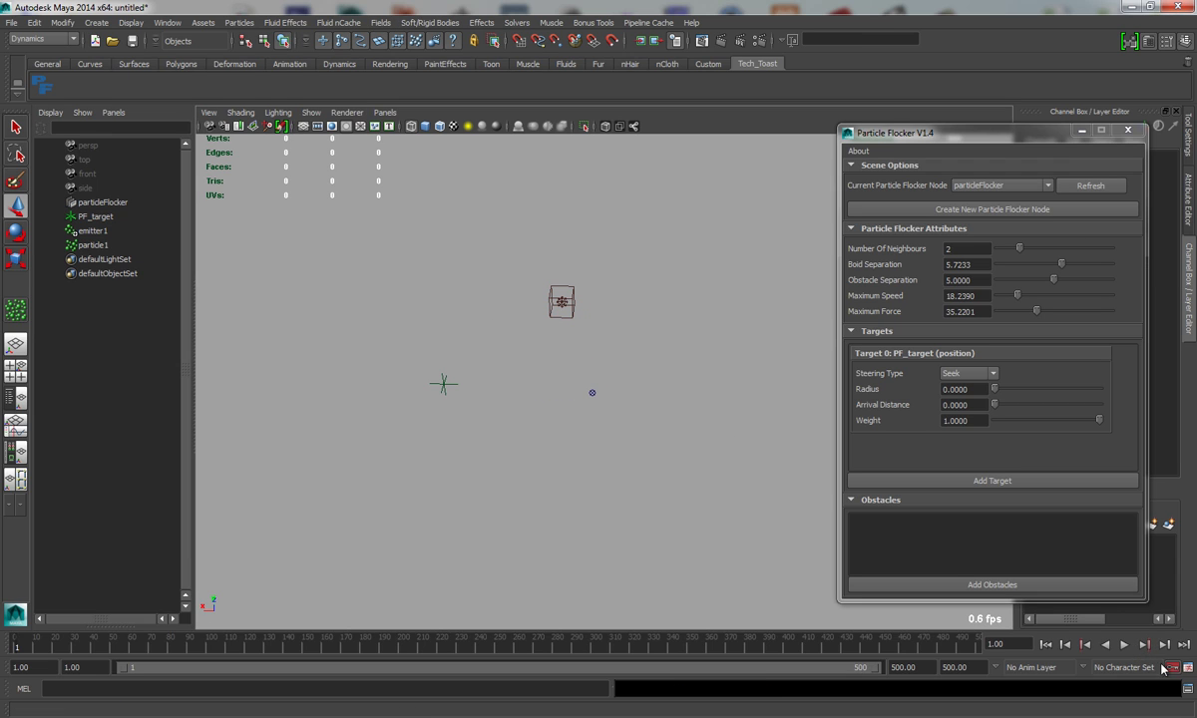
left_click(1125, 644)
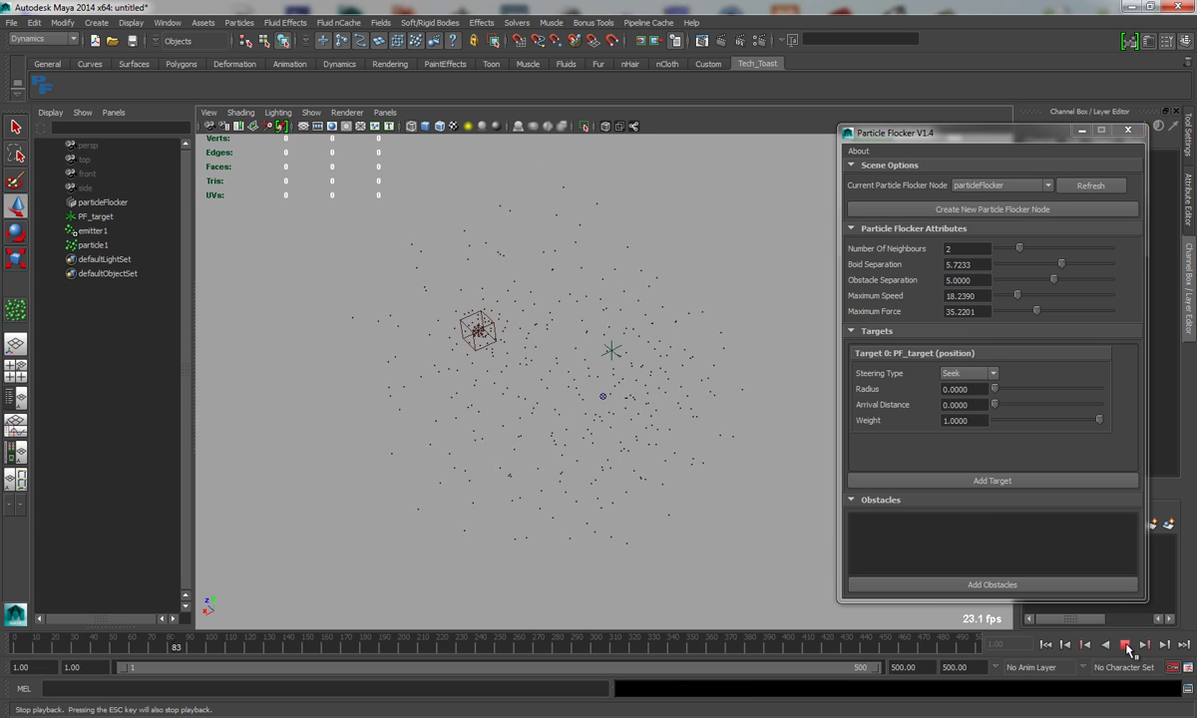
left_click(1126, 646)
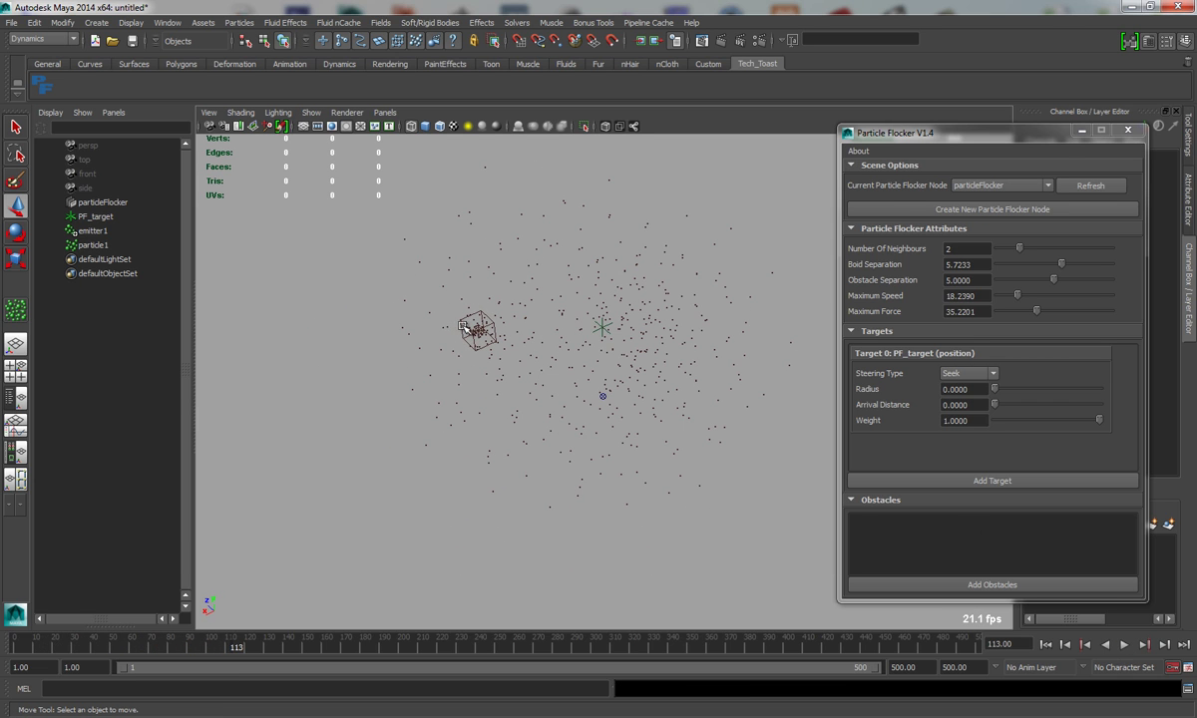
- Delete the emitter, set the remaining particles' current state as their initial state and rewind to frame 1
left_click(594, 296)
left_click_drag(654, 326, 594, 321, "alt")
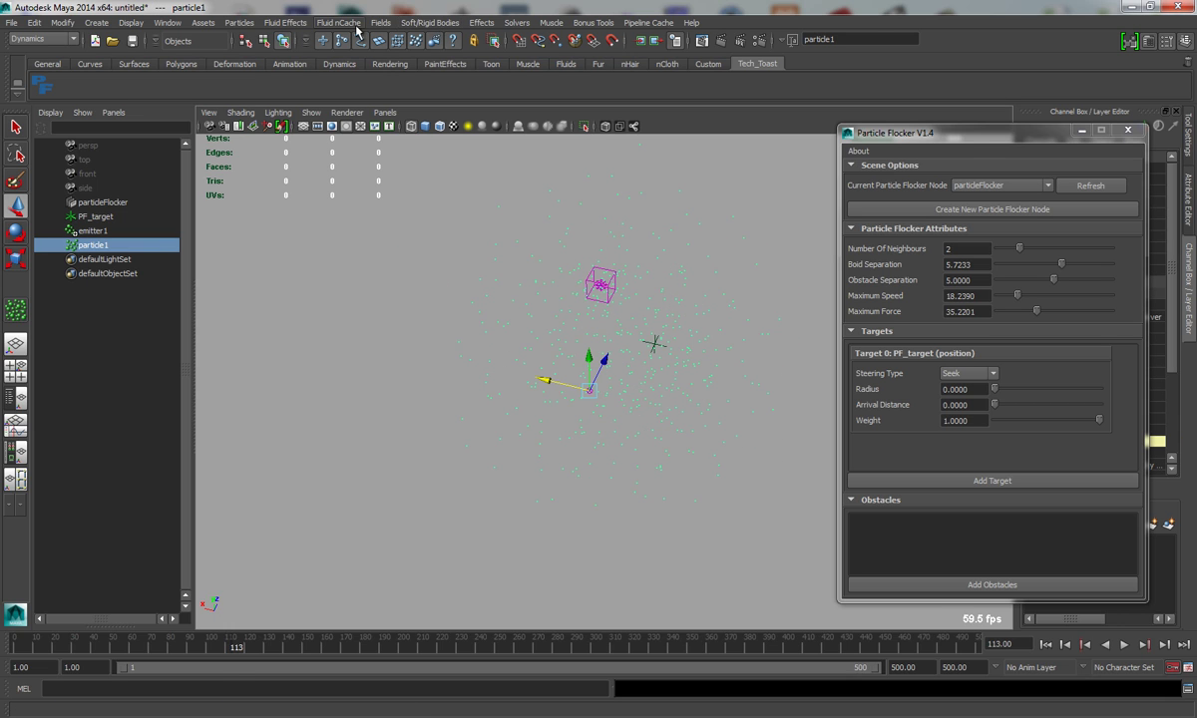
left_click(88, 230)
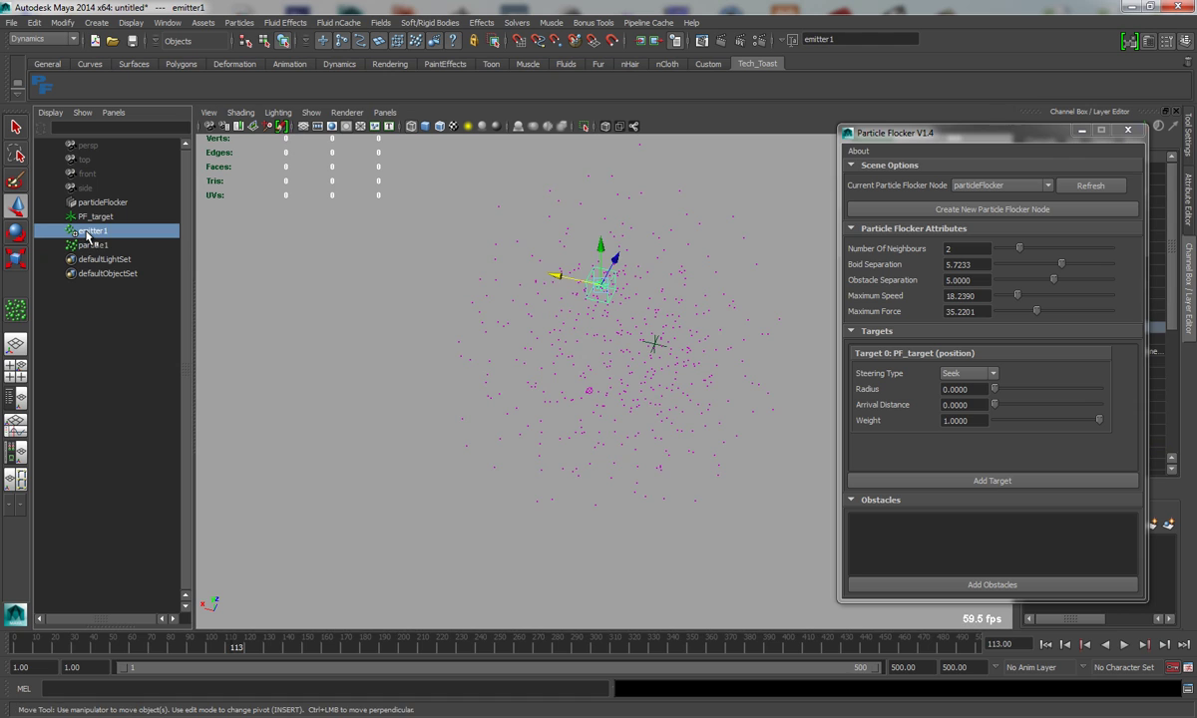
key("Delete")
left_click_drag(535, 250, 587, 177)
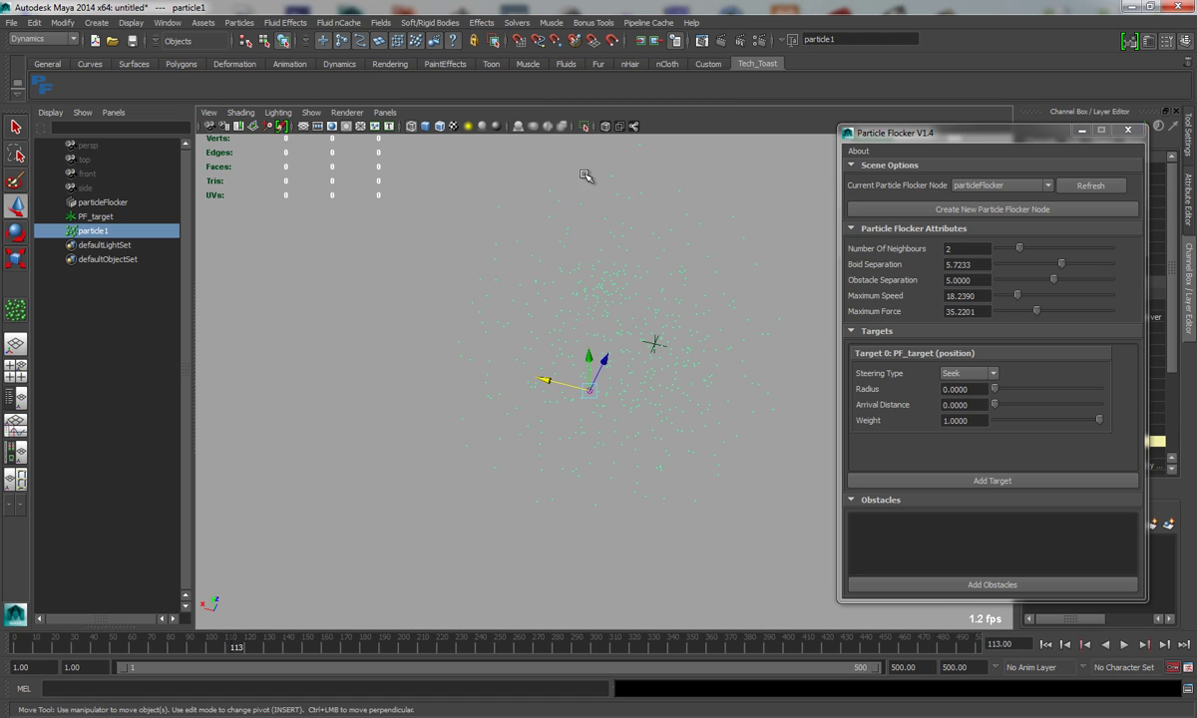
left_click(479, 28)
mouse_move(539, 43)
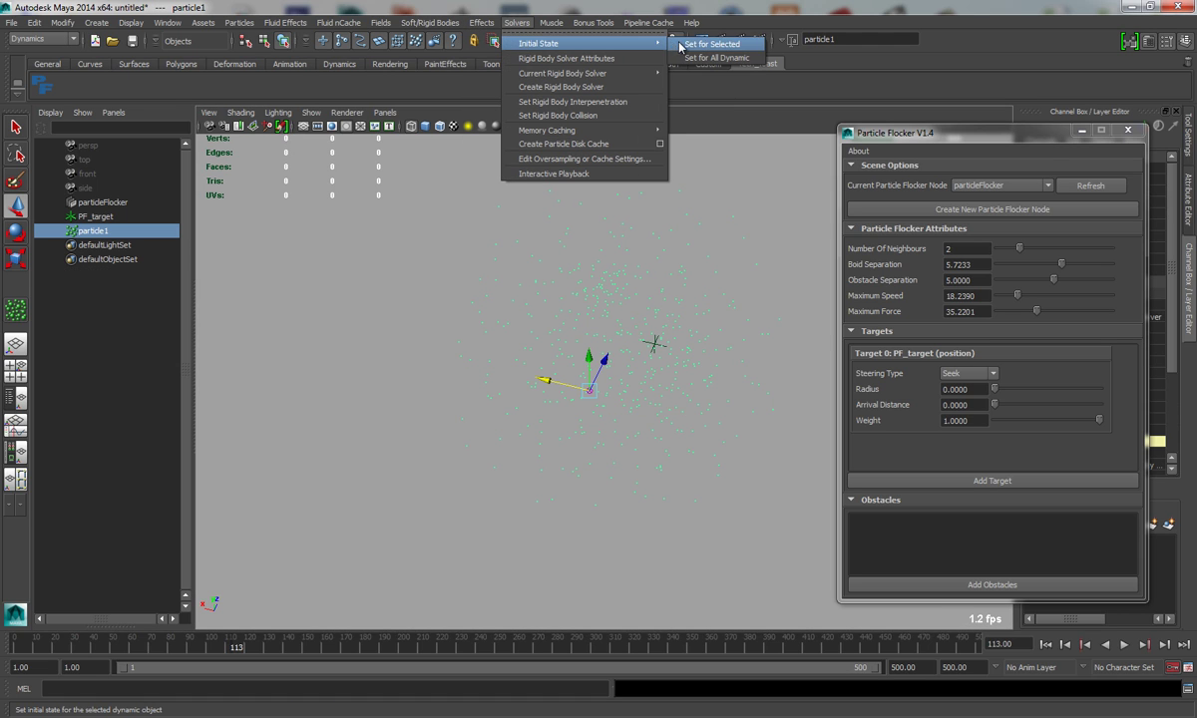
left_click(712, 43)
left_click(1045, 645)
- Set the particles' render type to Streak and add its render attributes, with Line Width 2 and Tail Size 1.987
left_click_drag(712, 498, 901, 215, "alt")
left_click_drag(975, 141, 182, 143)
left_click(1190, 185)
left_click(961, 154)
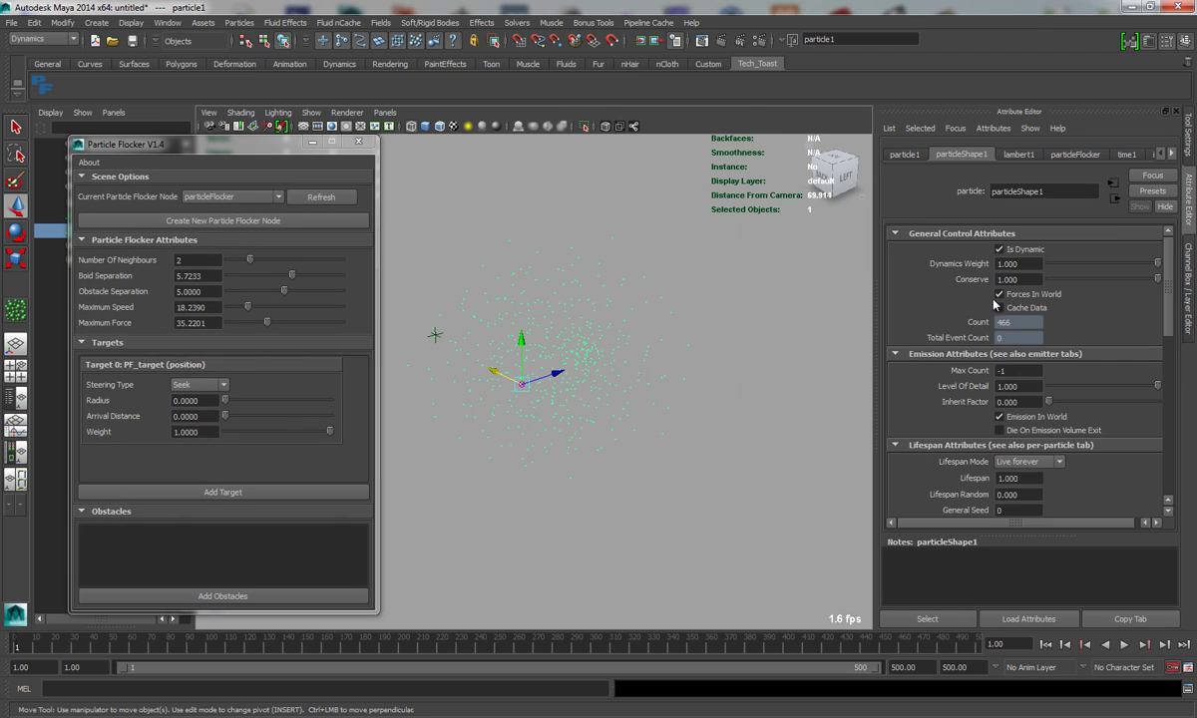
scroll(961, 398, "down", 10)
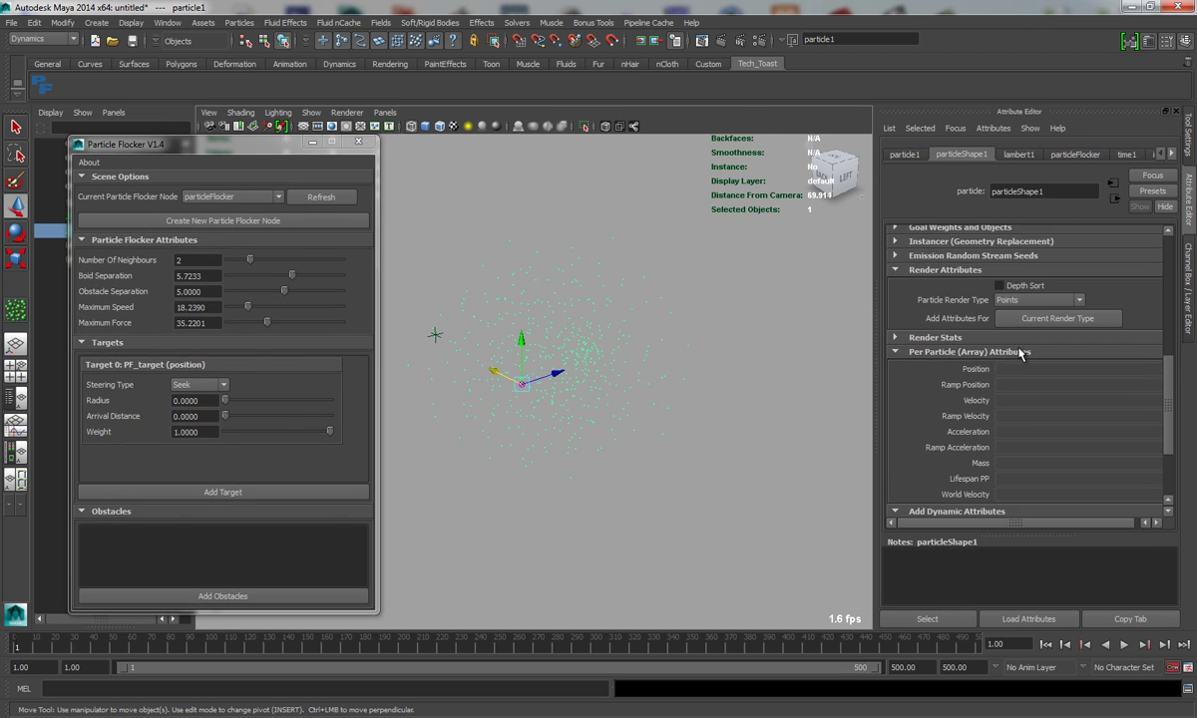
left_click(1024, 302)
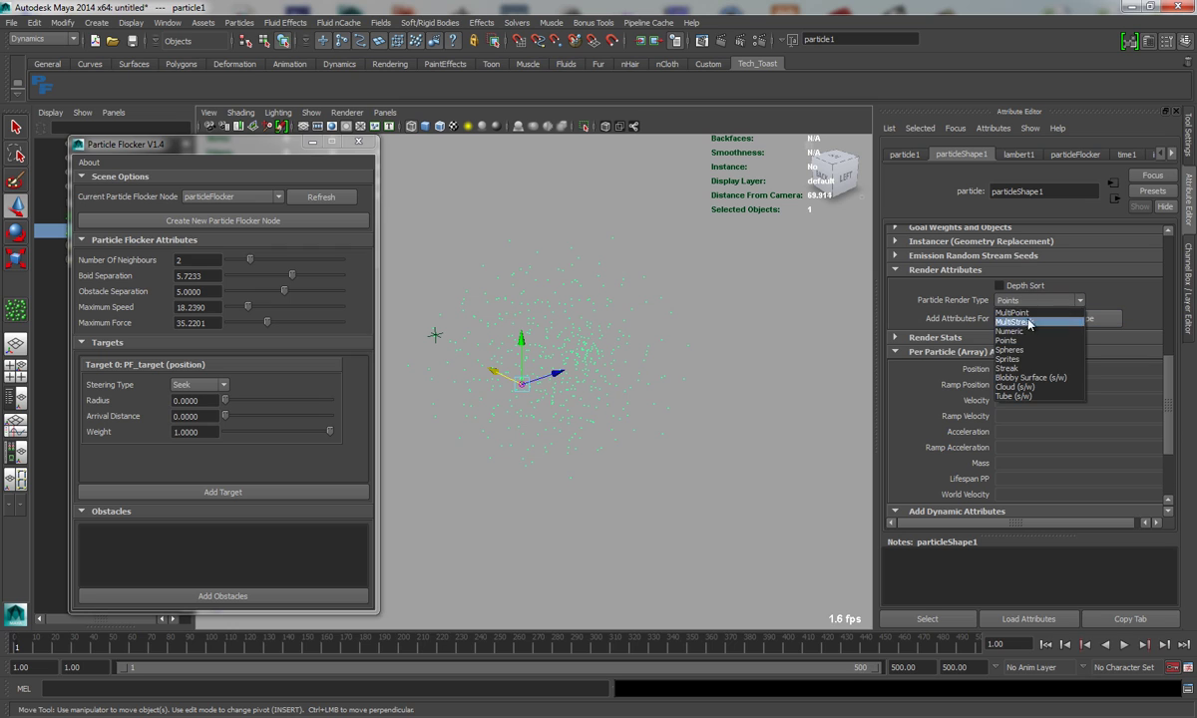
left_click(1031, 369)
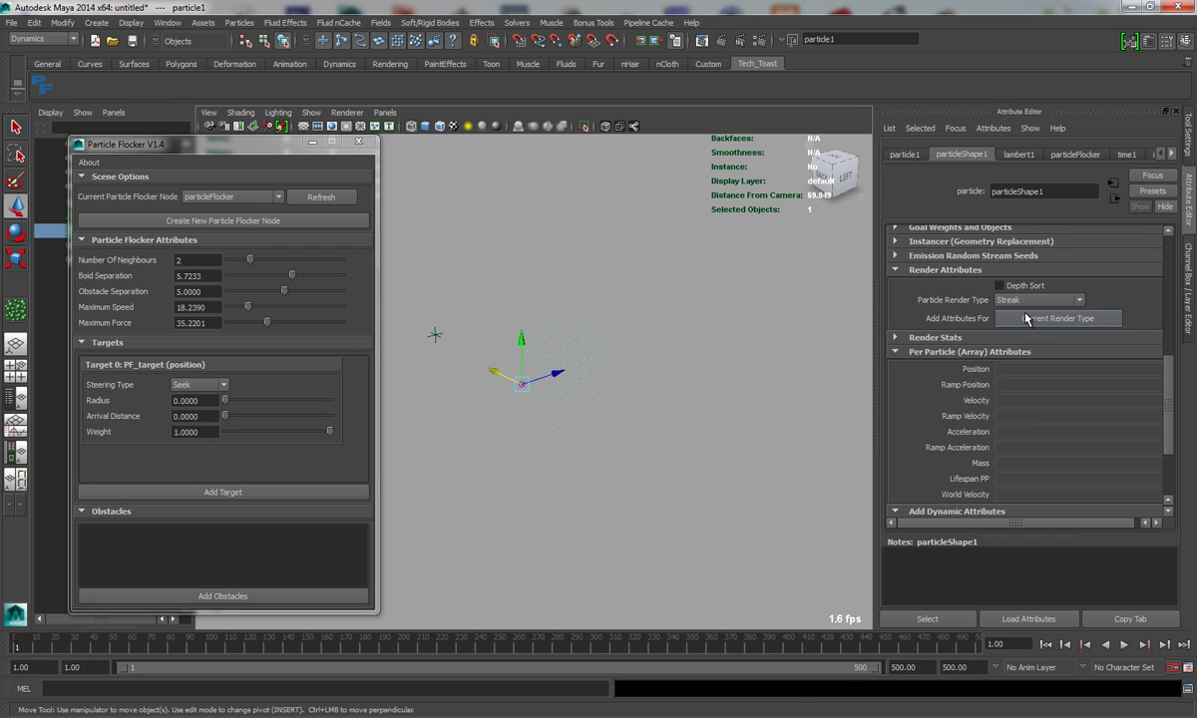
left_click(1026, 319)
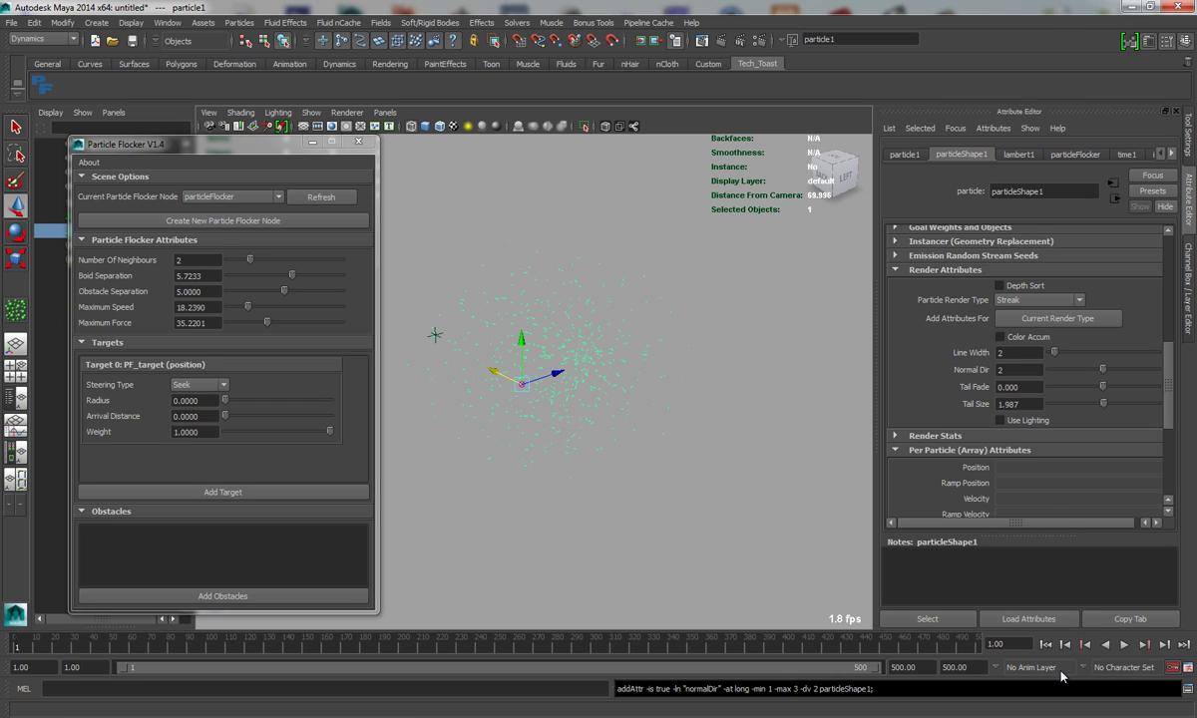
- Play the streak particle simulation and set Boid Separation to 2.0755 and Maximum Force to 49.0566 during playback
left_click_drag(267, 153, 1052, 134)
right_click_drag(561, 361, 728, 394, "alt")
left_click_drag(729, 394, 685, 372, "alt")
right_click_drag(685, 372, 494, 336, "alt")
left_click_drag(493, 336, 585, 336, "alt")
right_click_drag(584, 336, 558, 334, "alt")
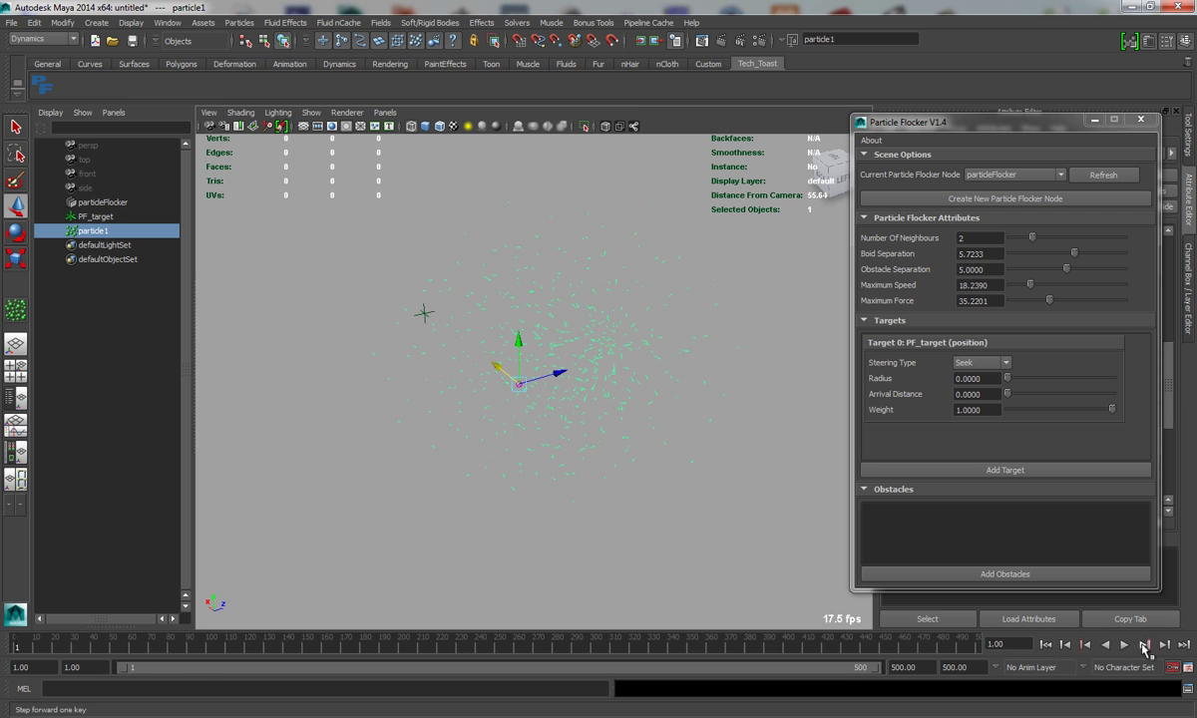
left_click(1124, 646)
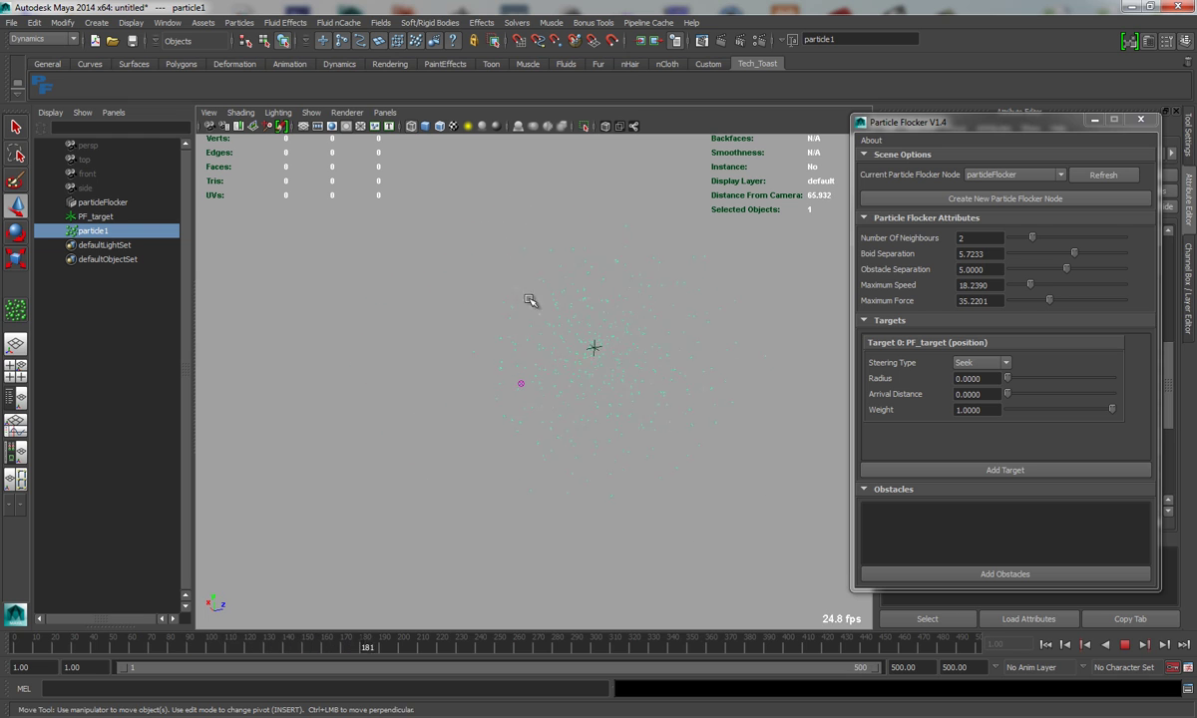
left_click_drag(1074, 256, 1035, 260)
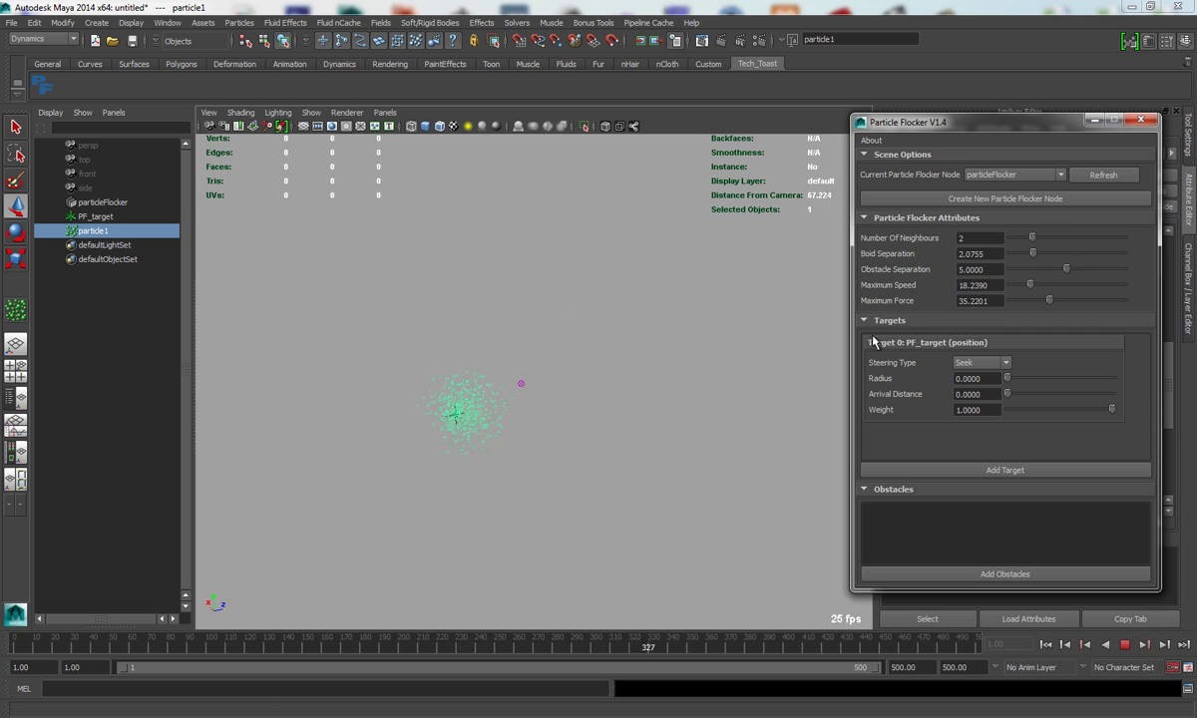
mouse_move(1049, 300)
left_mouse_down()
mouse_move(1067, 305)
mouse_move(1029, 290)
left_mouse_up()
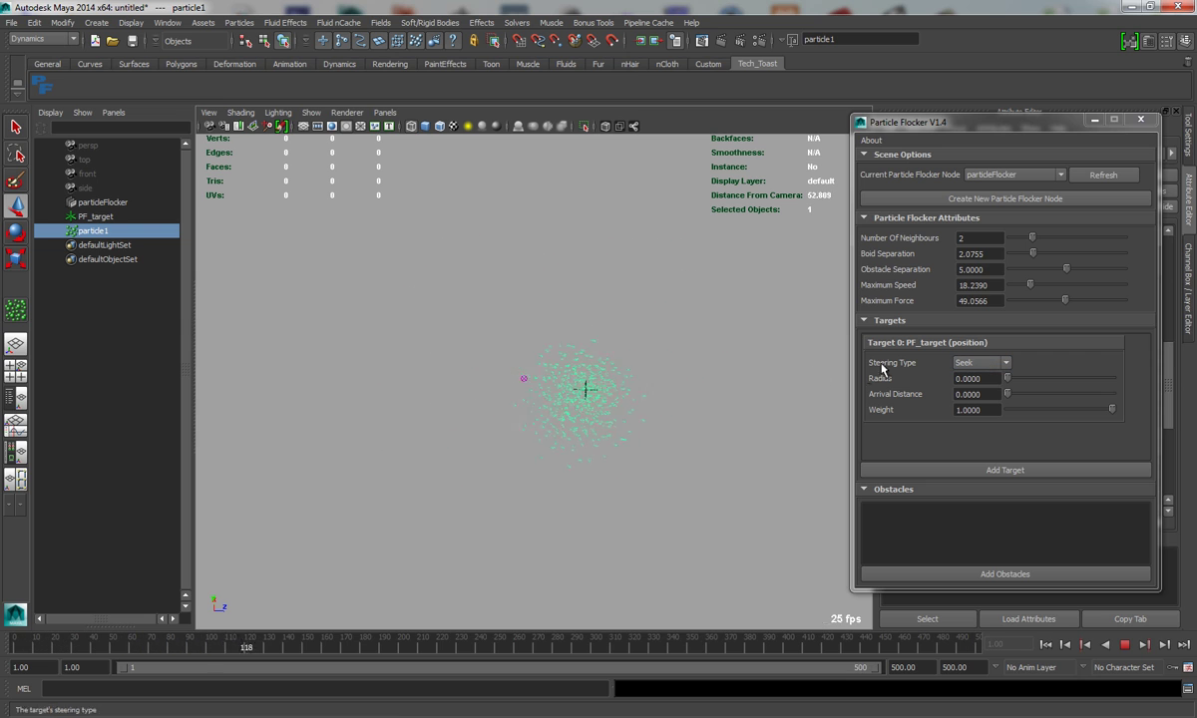
- Change the target's steering type to Flee and examine the particles' motion around it from several angles
left_click(967, 363)
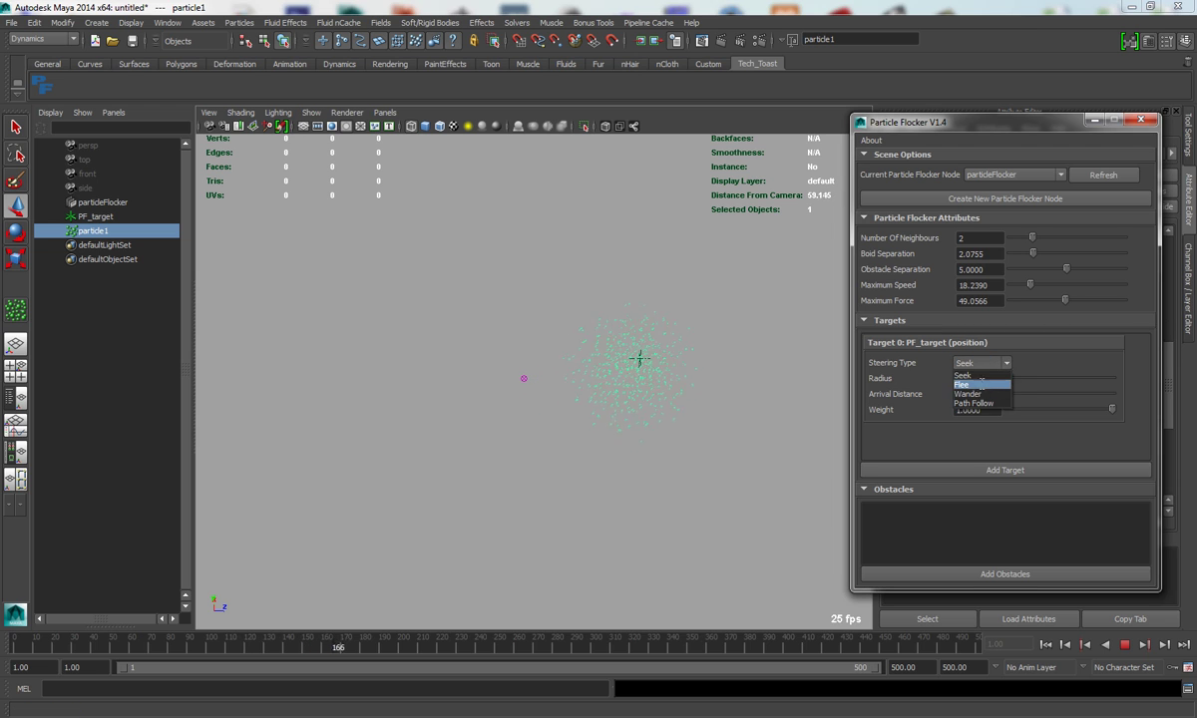
left_click(978, 388)
left_click_drag(738, 434, 574, 404, "alt")
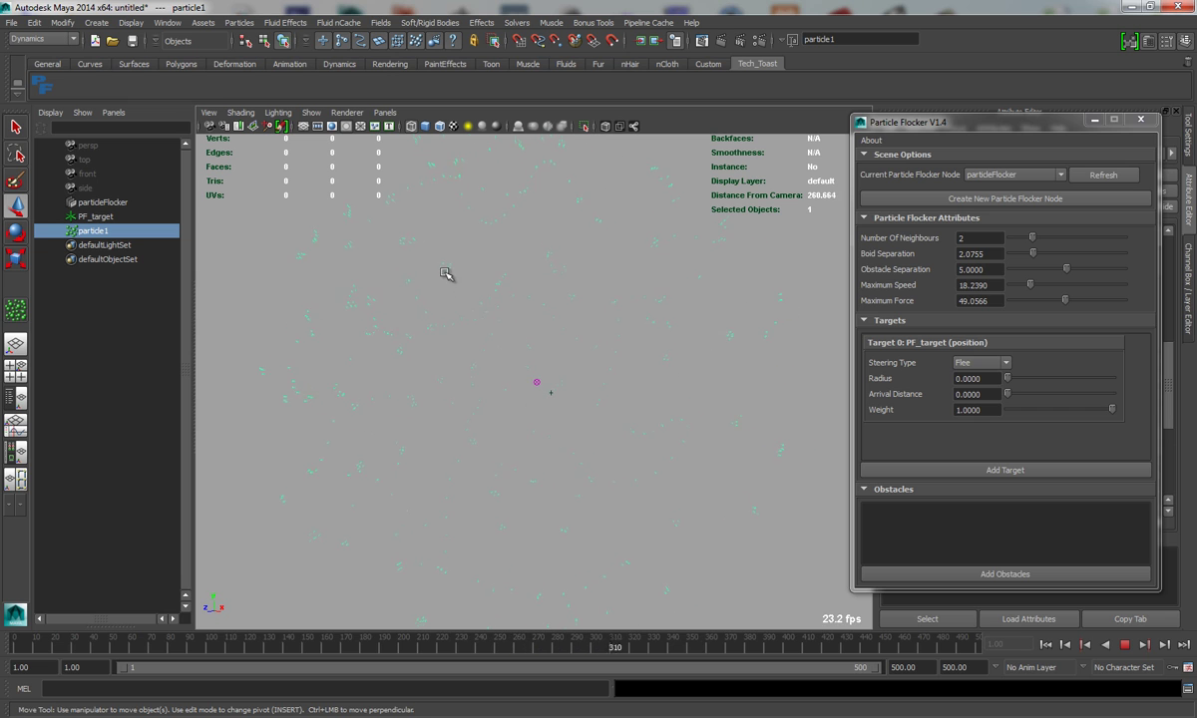
right_click_drag(447, 299, 330, 297, "alt")
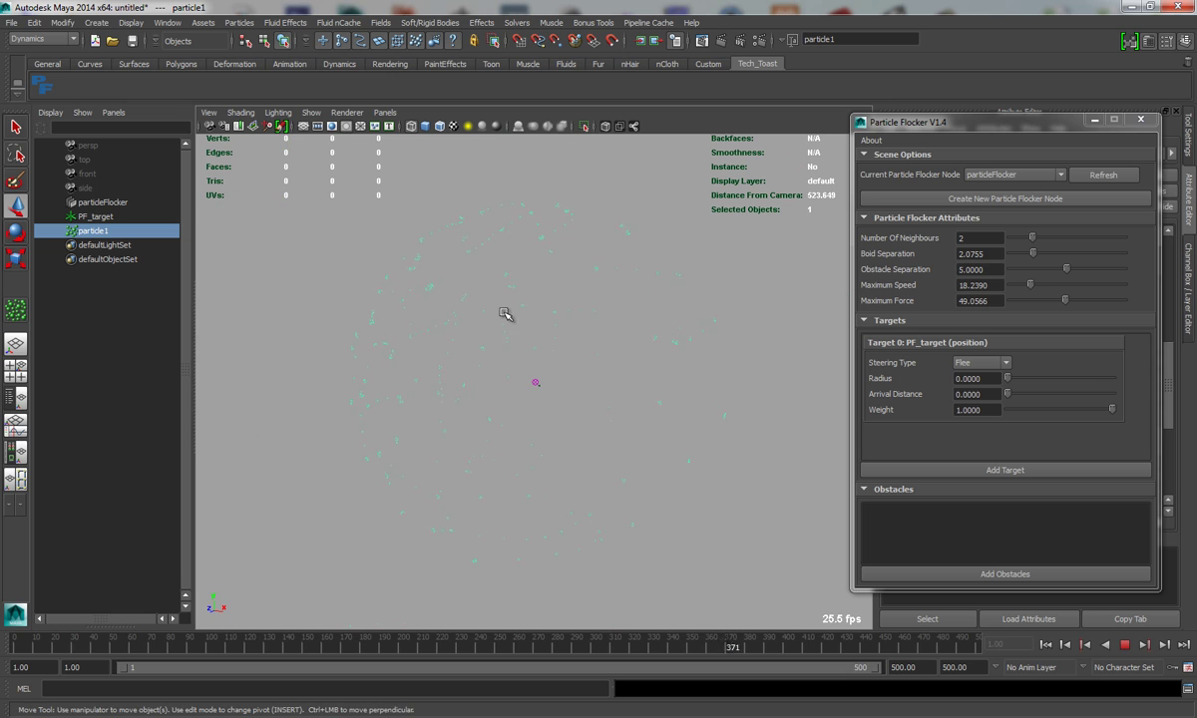
left_click(965, 363)
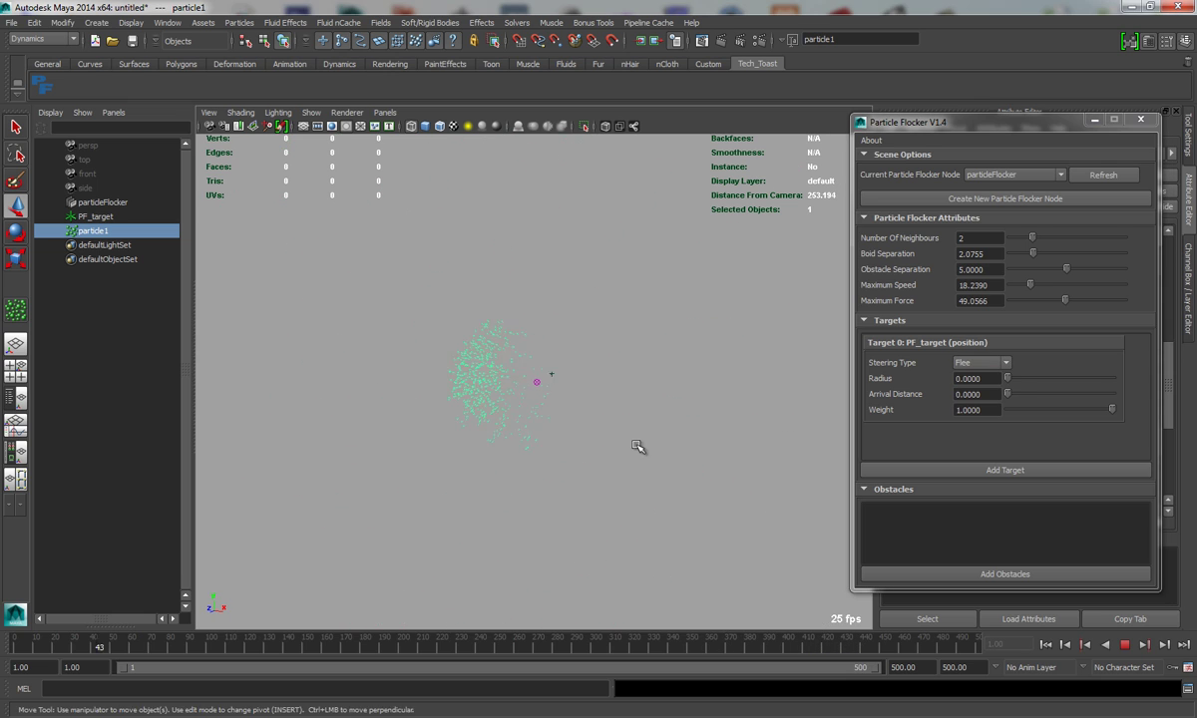
left_click_drag(637, 446, 595, 470, "alt")
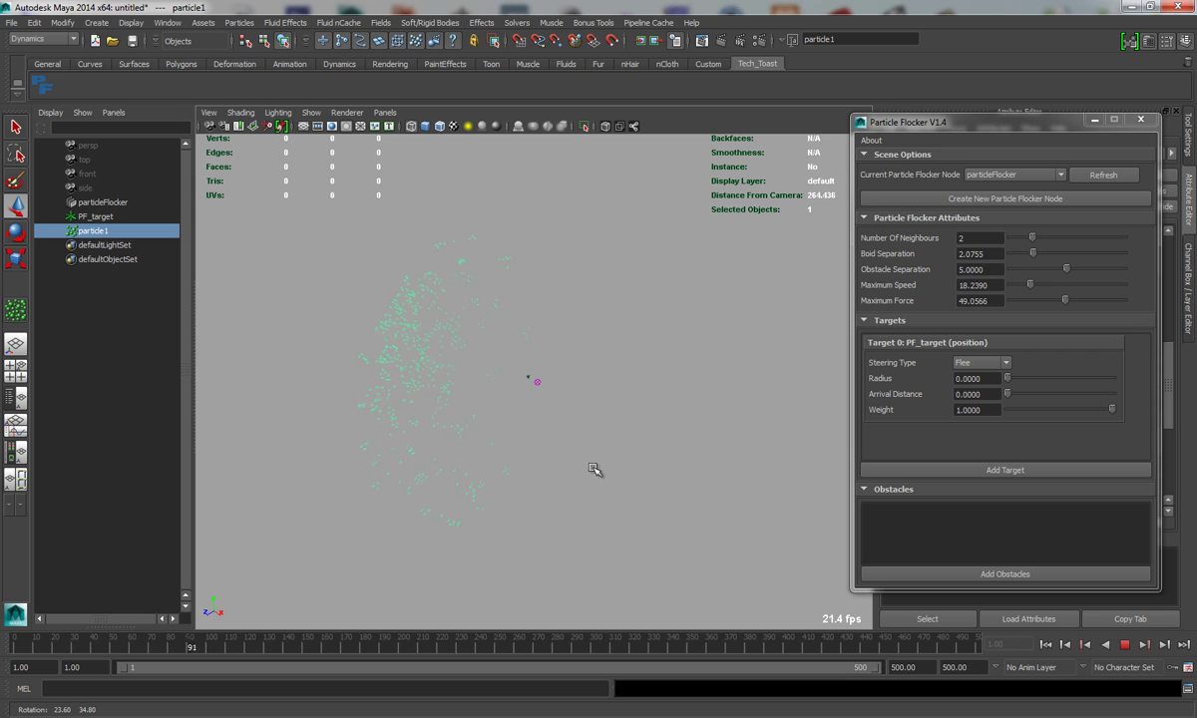
- Change the target's steering type back to Seek and examine the particles' response
left_click(964, 363)
left_click(967, 376)
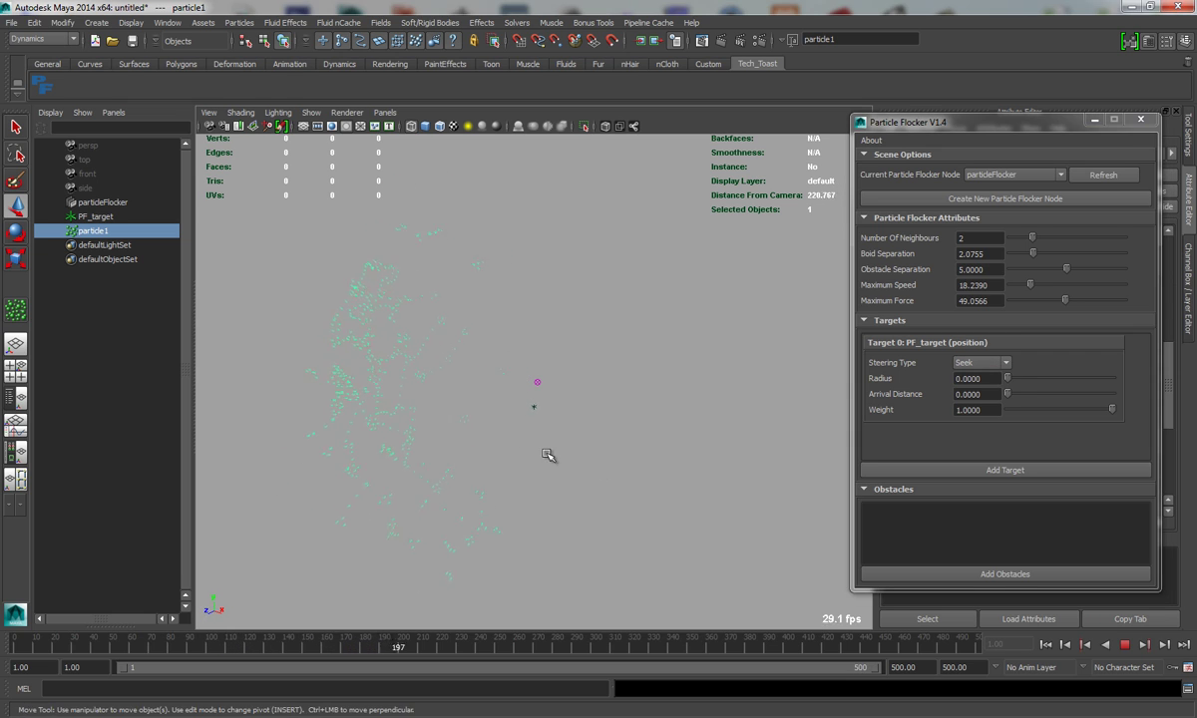
left_click_drag(550, 454, 560, 480, "alt")
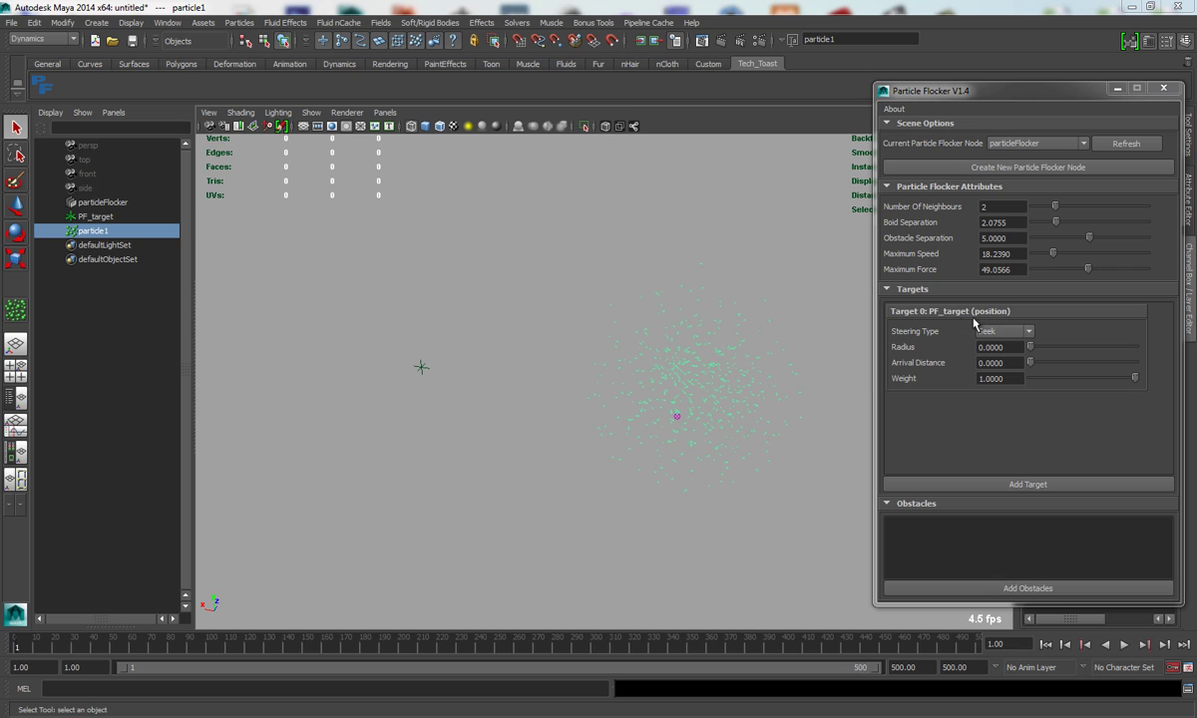
- Set PF_target's steering type to Wander, play the simulation and examine the particles' motion from several angles, then stop playback
left_click(997, 332)
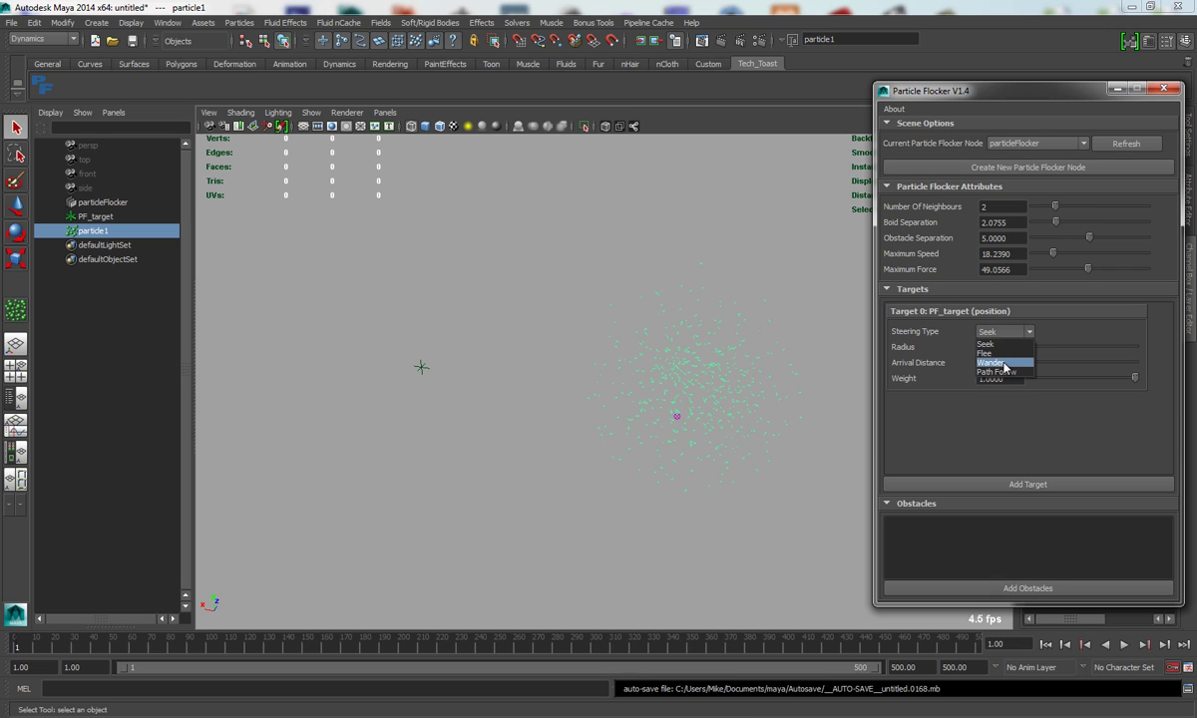
left_click(1003, 363)
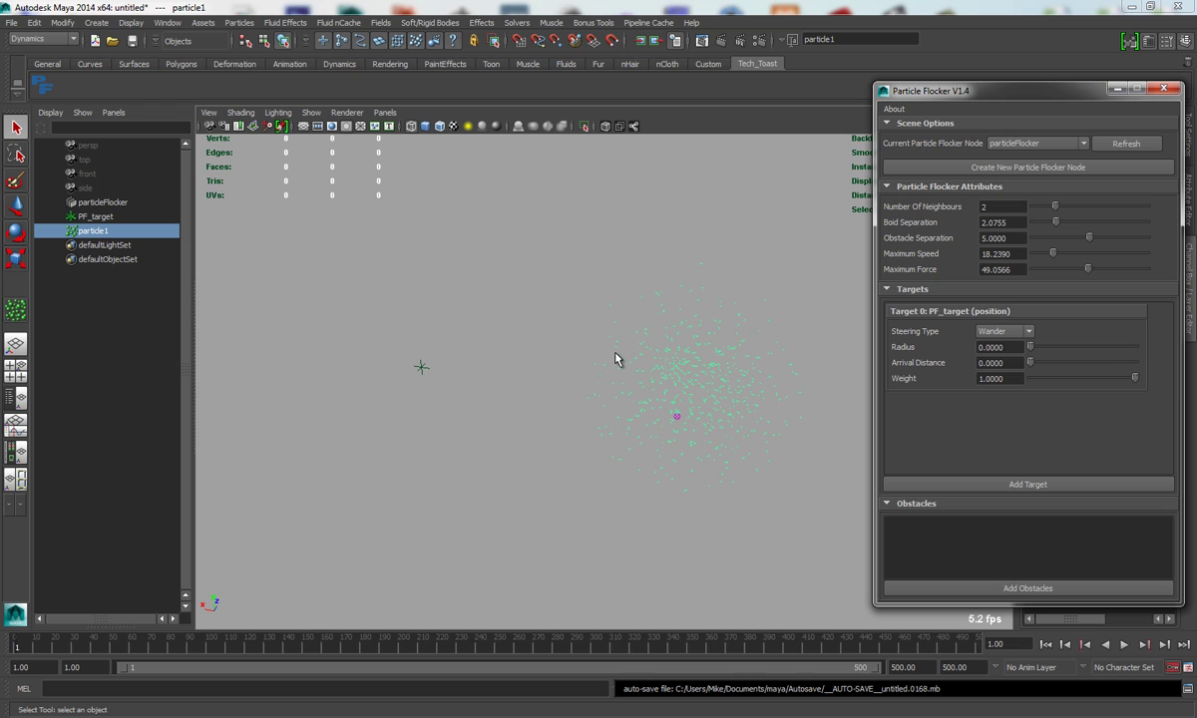
left_click_drag(371, 349, 423, 393)
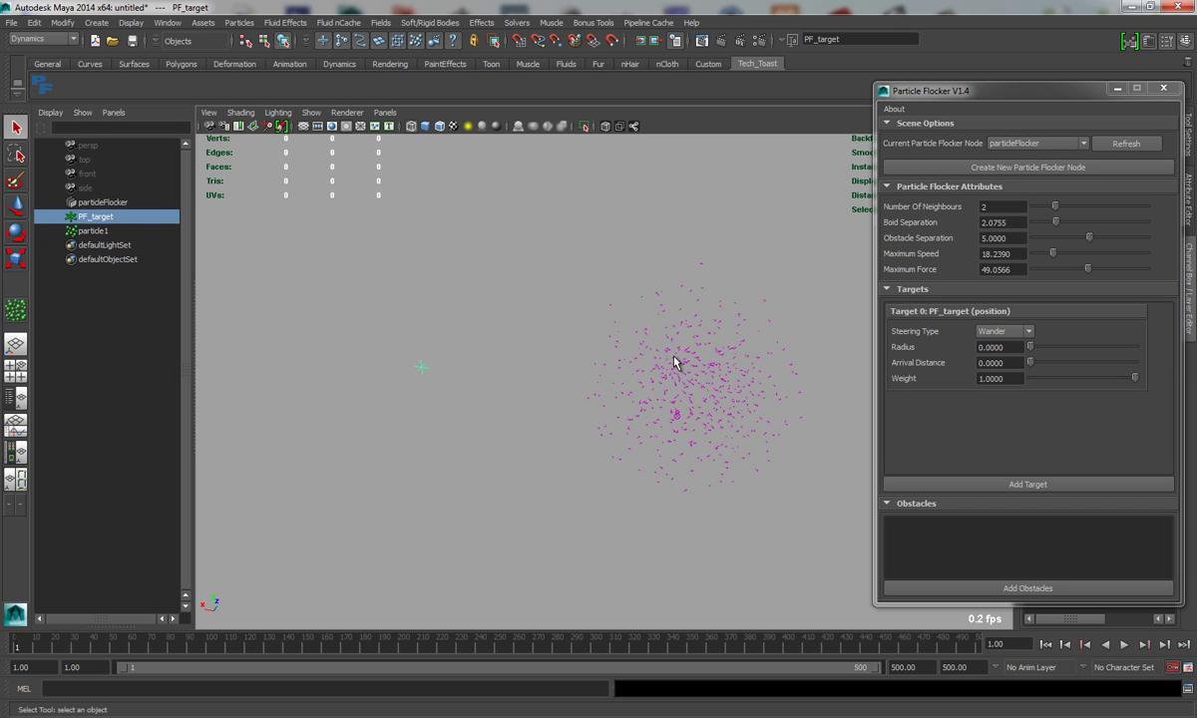
left_click(1125, 644)
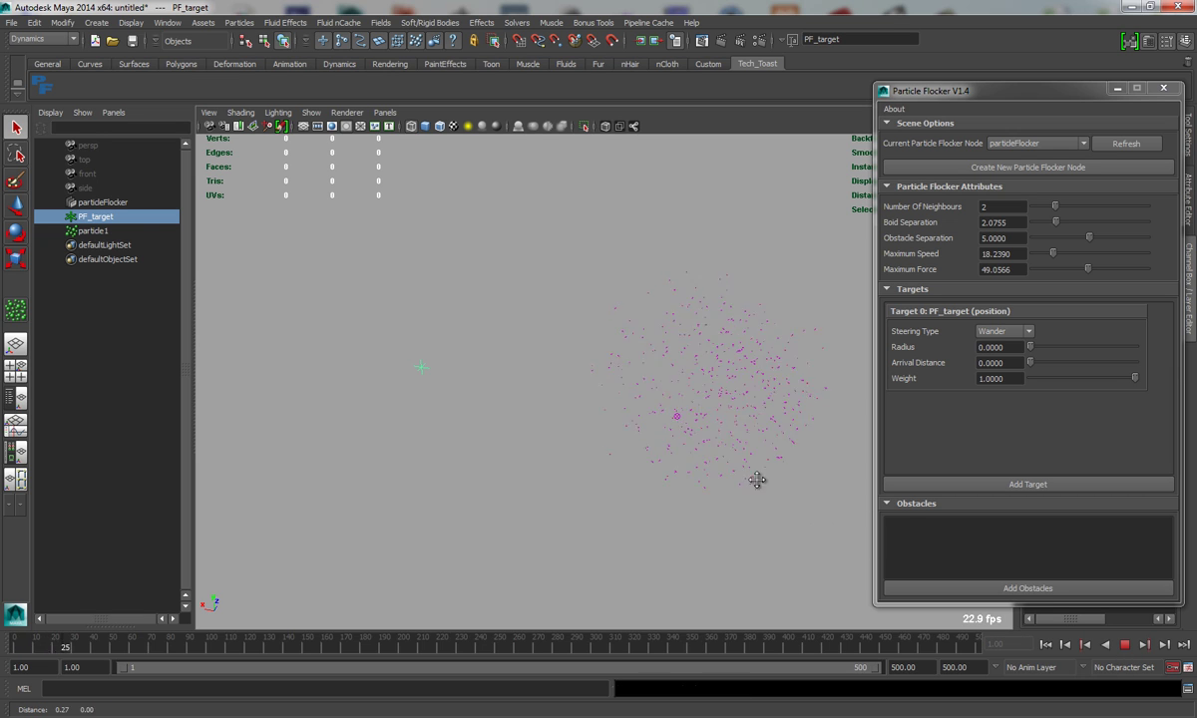
left_click_drag(617, 483, 522, 466, "alt")
left_click_drag(596, 301, 628, 367)
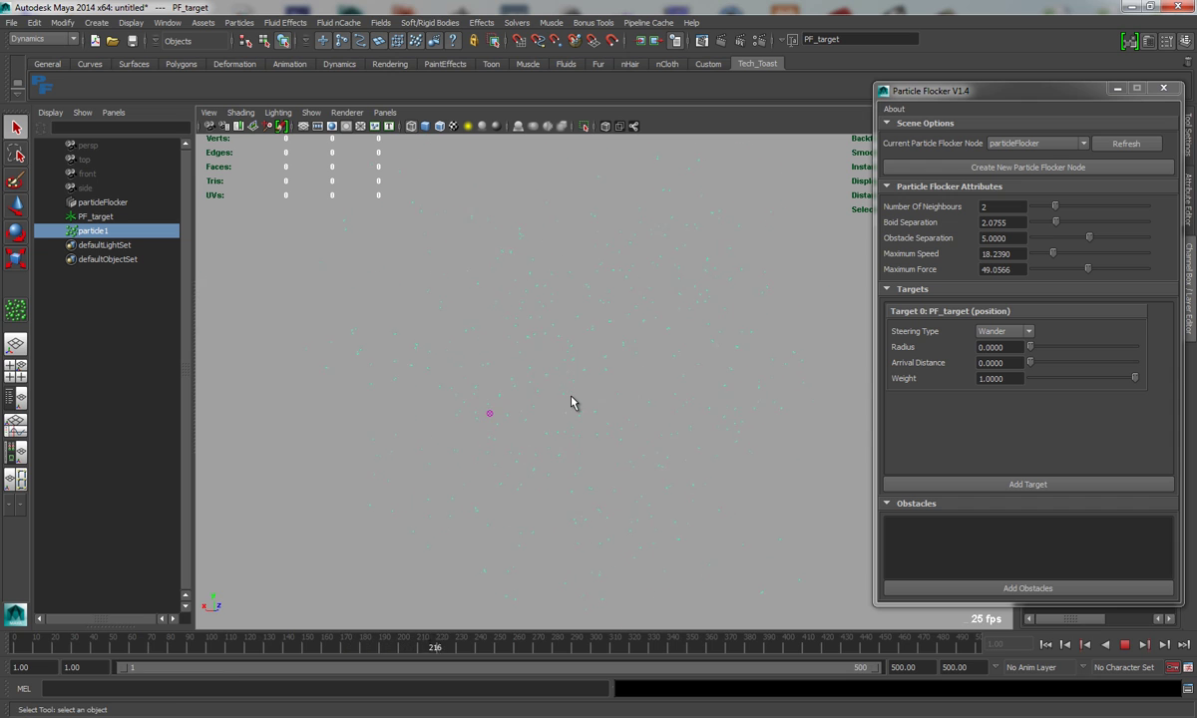
left_click_drag(561, 413, 615, 407, "alt")
middle_click_drag(622, 397, 586, 359, "alt")
left_click_drag(558, 362, 618, 398, "alt")
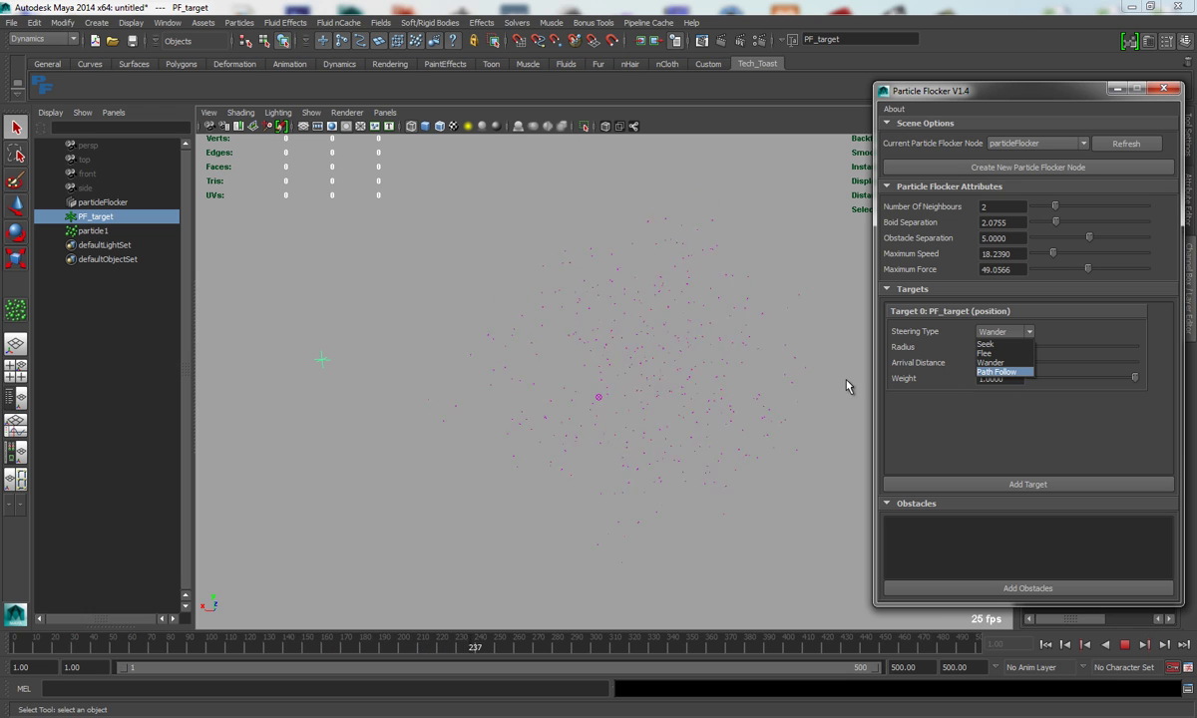
left_click(314, 381)
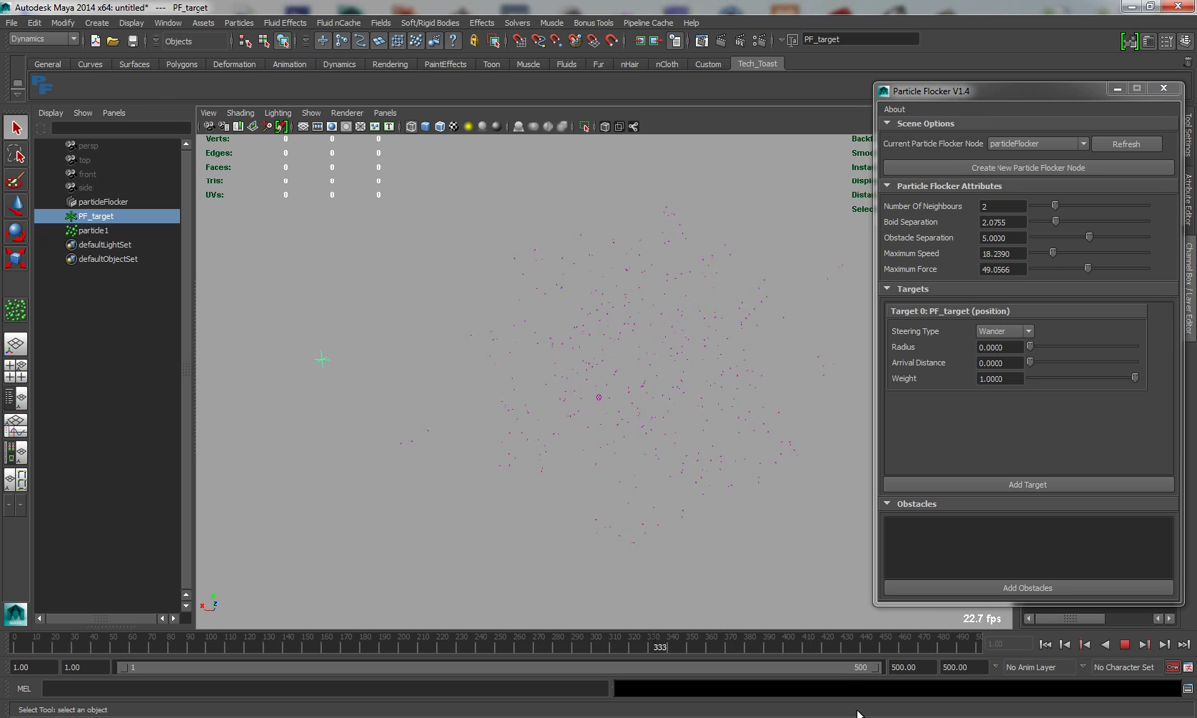
left_click(1125, 646)
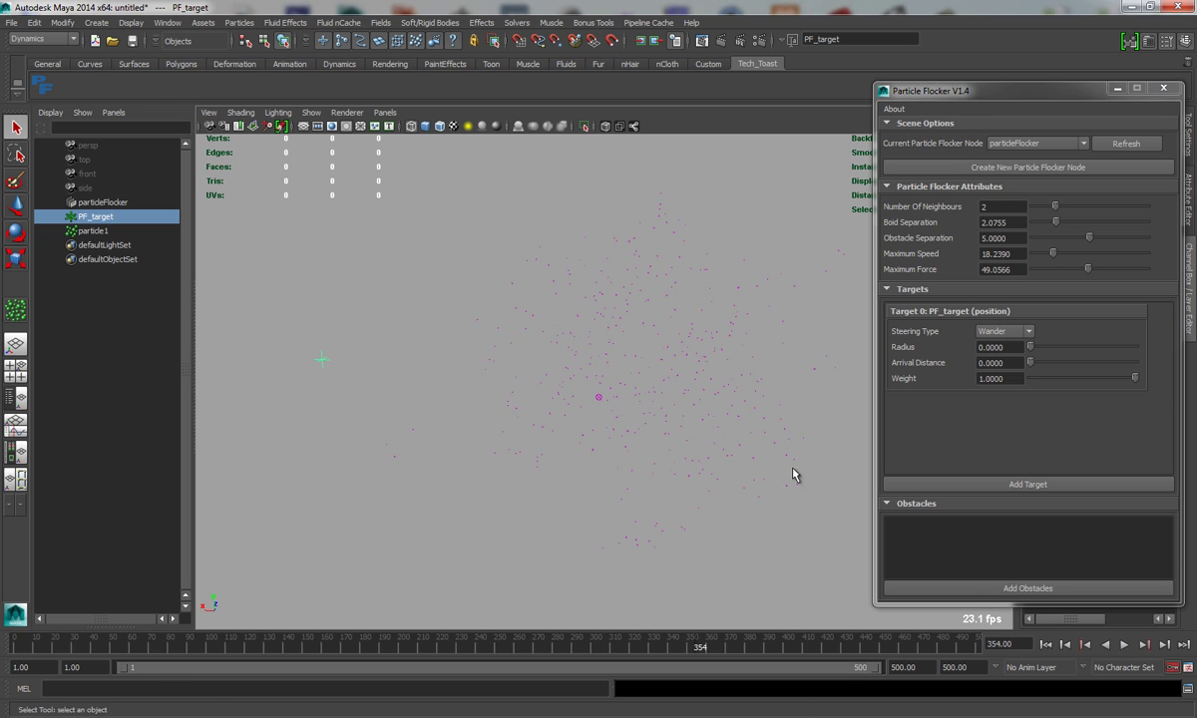
- Draw a CV curve in the perspective view that starts near the target locator and loops around back through the particles
left_click(1004, 331)
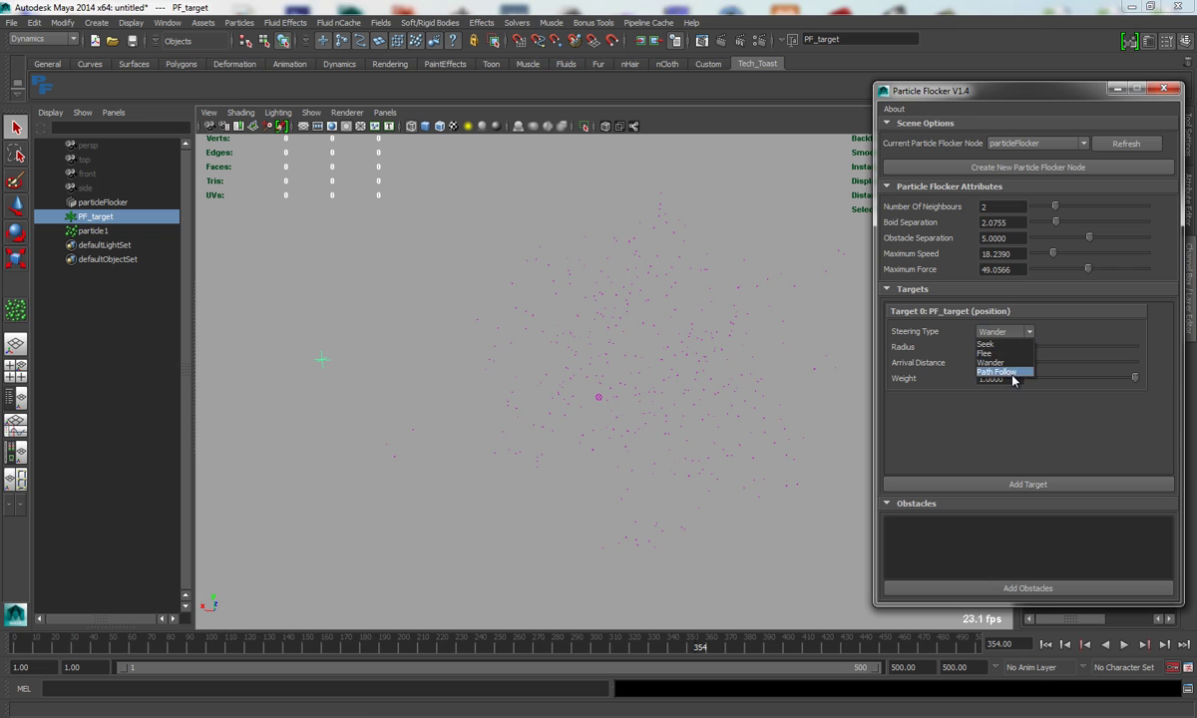
left_click(573, 140)
left_click(110, 22)
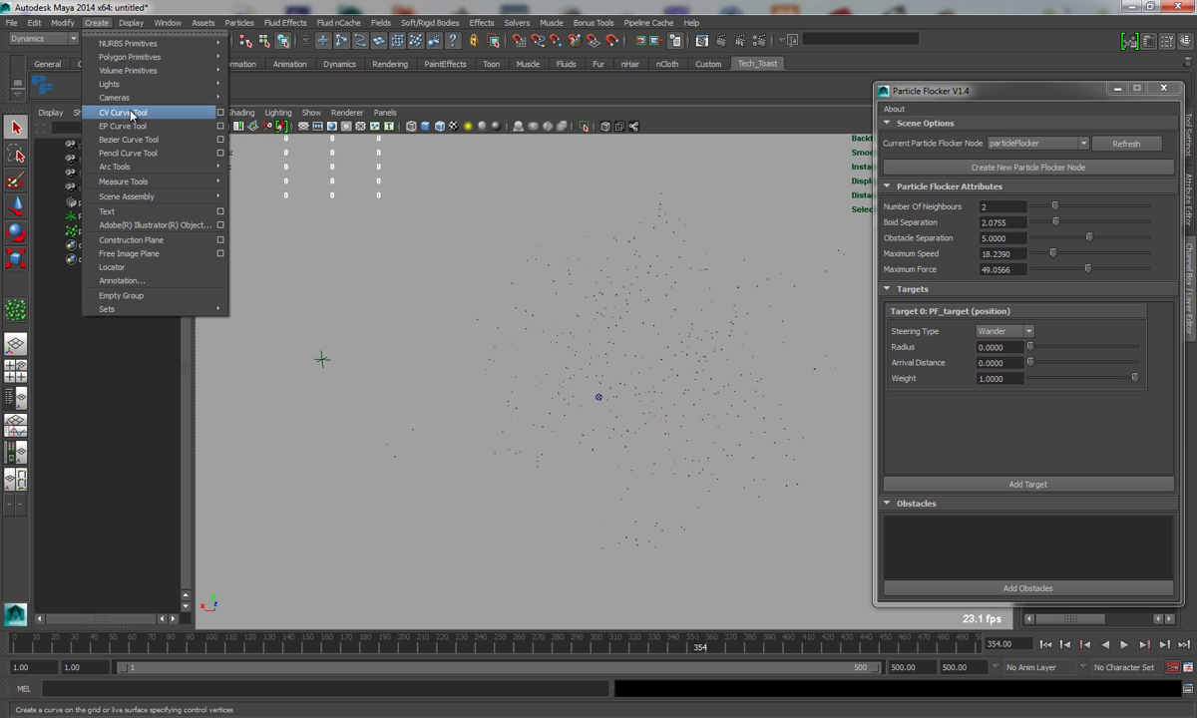
left_click(131, 113)
left_click(428, 363)
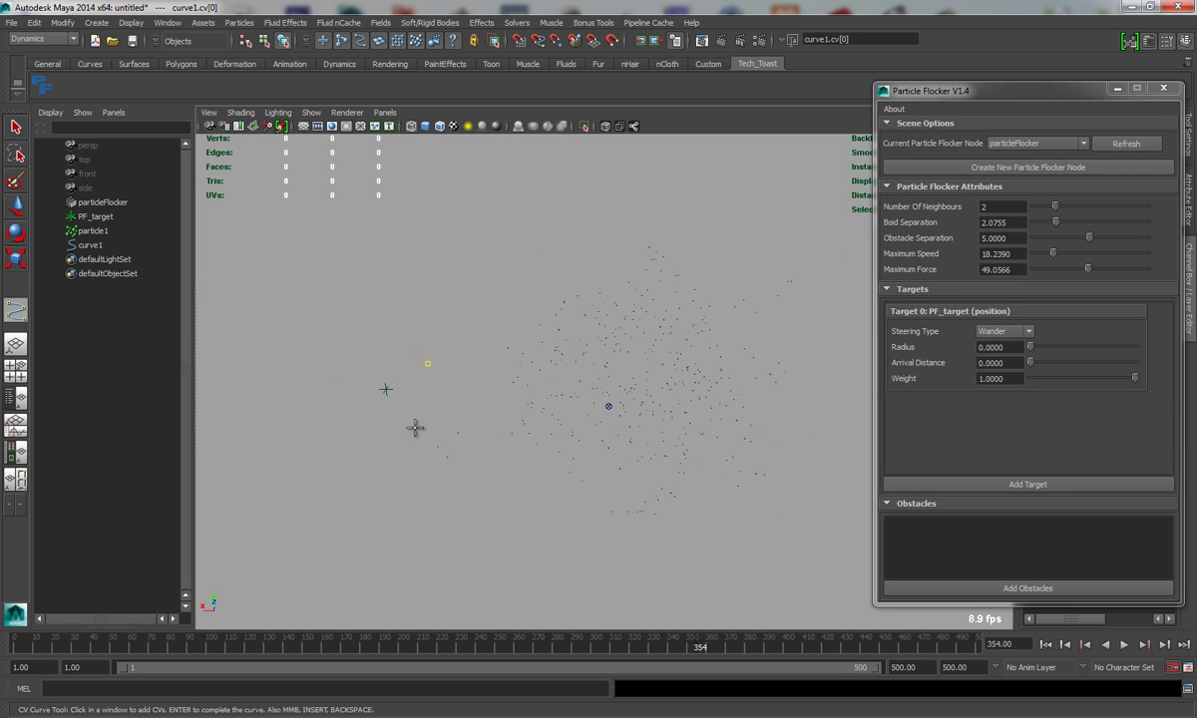
left_click(415, 429)
left_click(418, 542)
left_click(496, 591)
left_click(584, 593)
left_click(710, 540)
left_click(747, 466)
left_click(734, 398)
left_click(687, 338)
left_click(631, 350)
left_click(590, 411)
left_click(557, 430)
key("q")
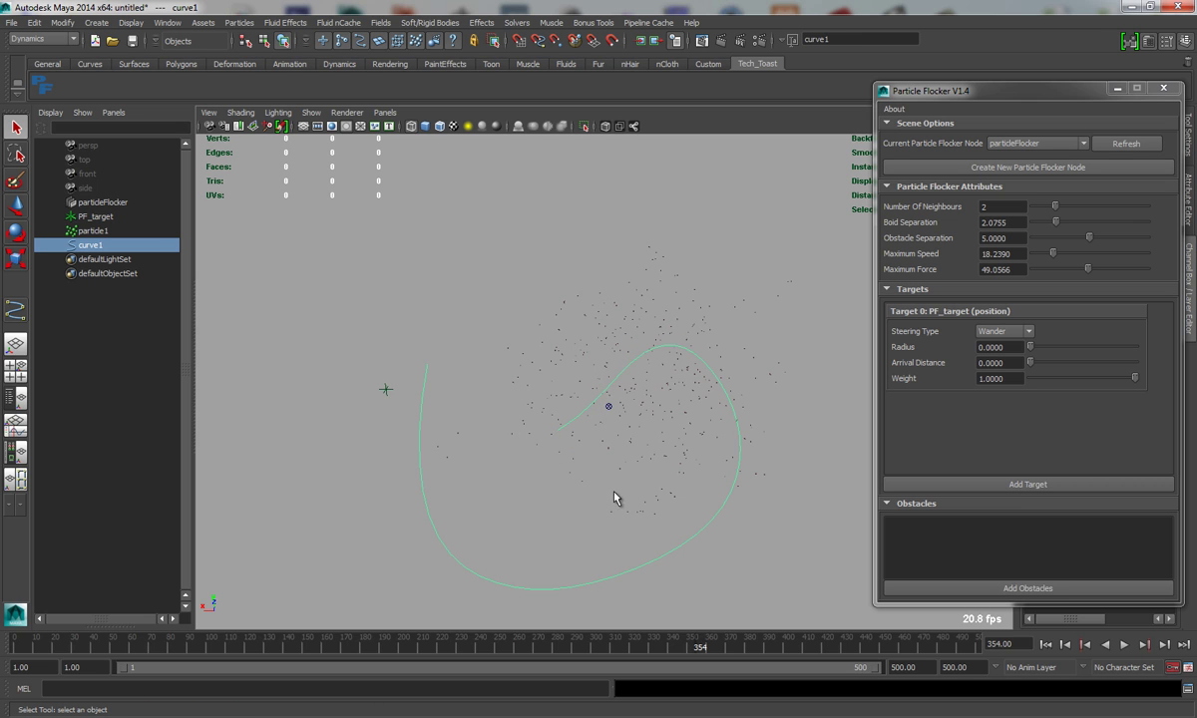
- Add the drawn curve to the particle flocker as a new target
left_click_drag(613, 497, 560, 489, "alt")
left_click_drag(437, 400, 556, 408, "alt")
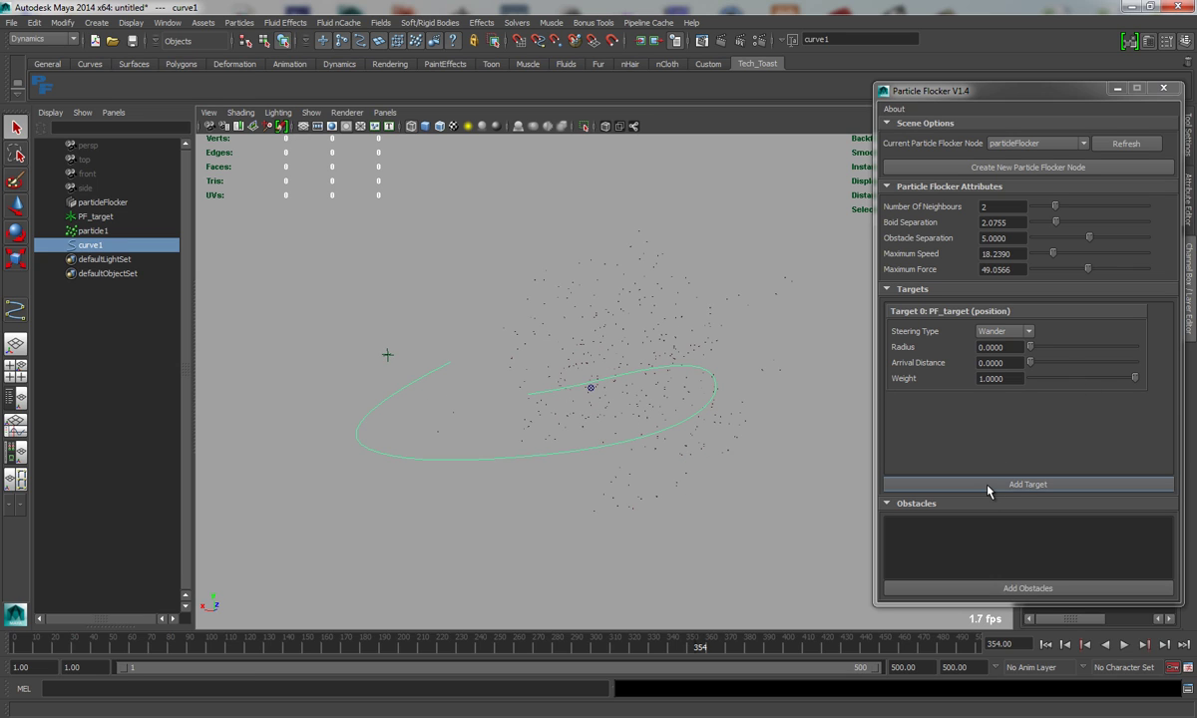
left_click(1016, 485)
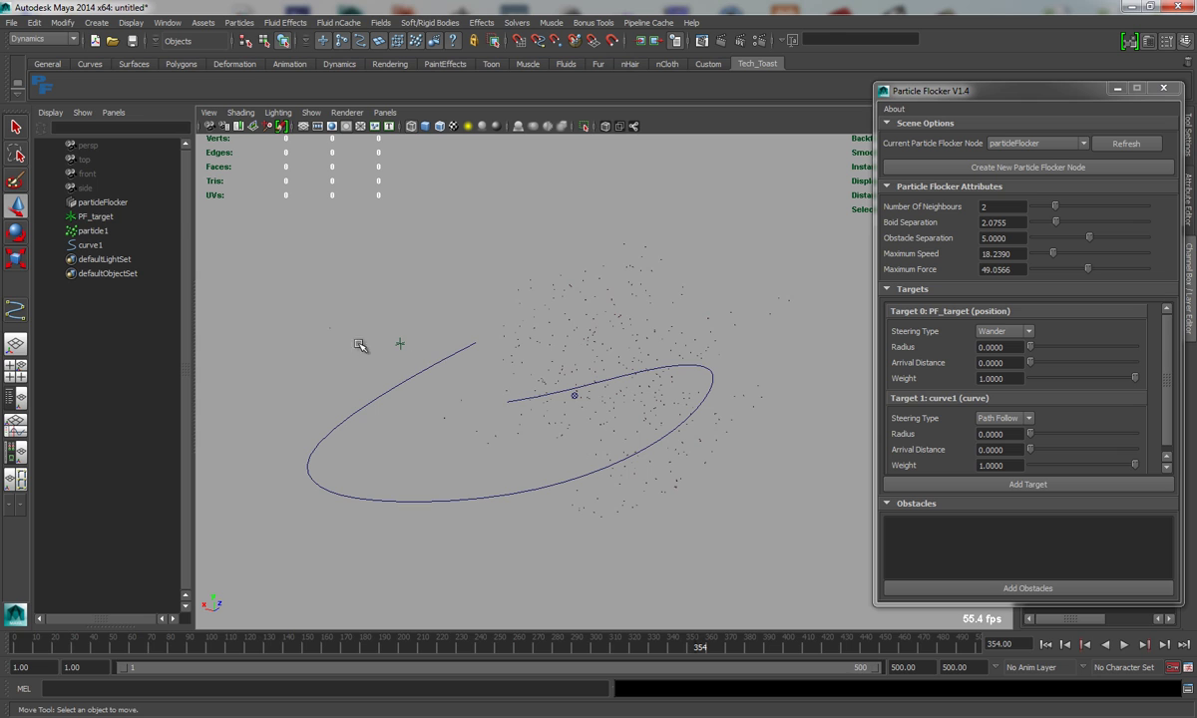
- Delete the PF_target locator and refresh the flocker so the curve is its only target
left_click_drag(359, 345, 416, 371)
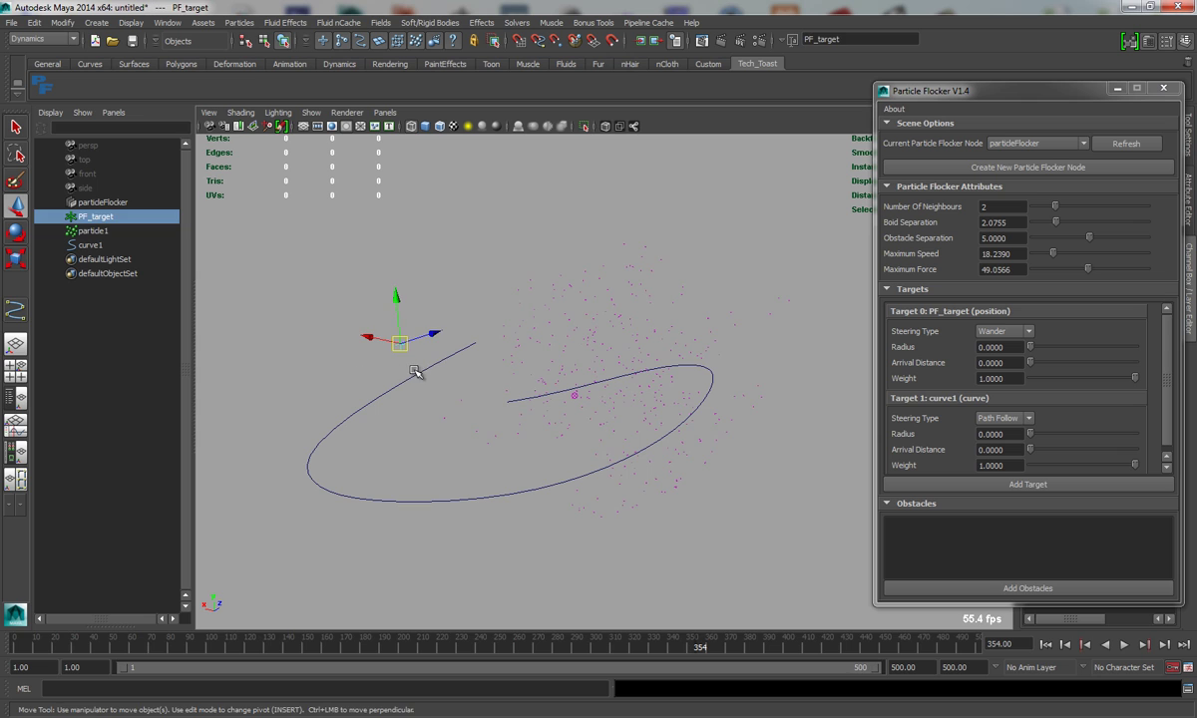
key("Delete")
left_click(1127, 143)
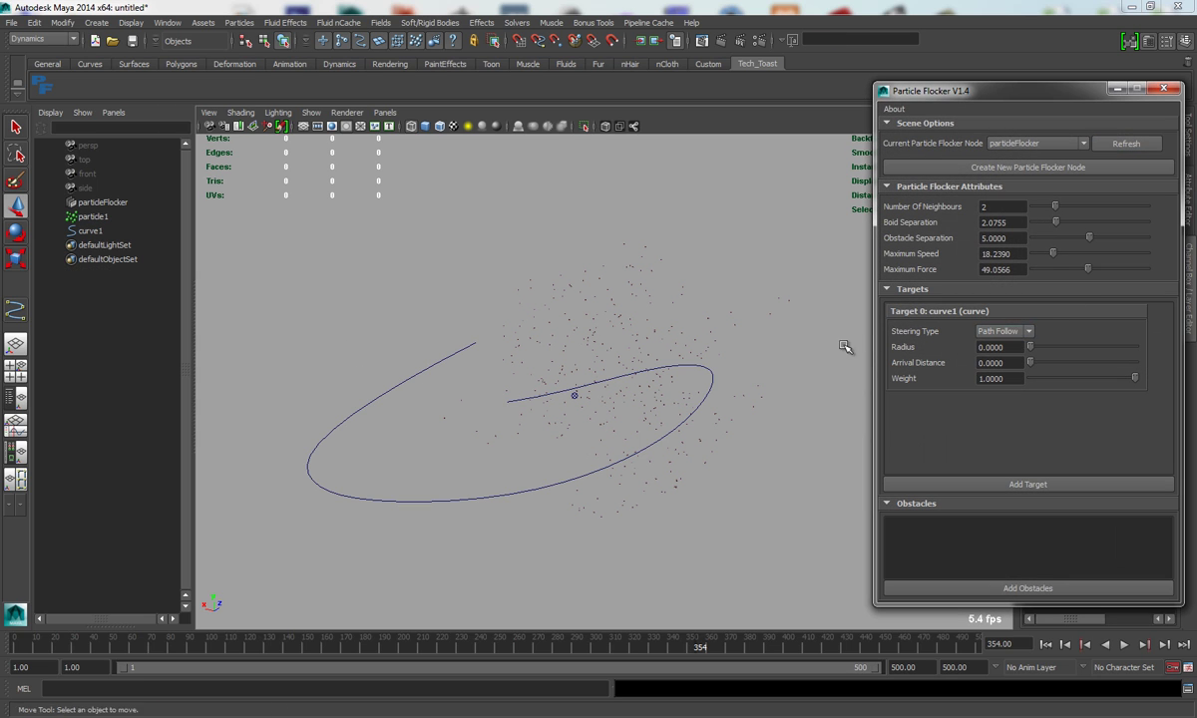
- Play the Path Follow simulation and examine from several angles how the particles travel along the curve
left_click(1124, 645)
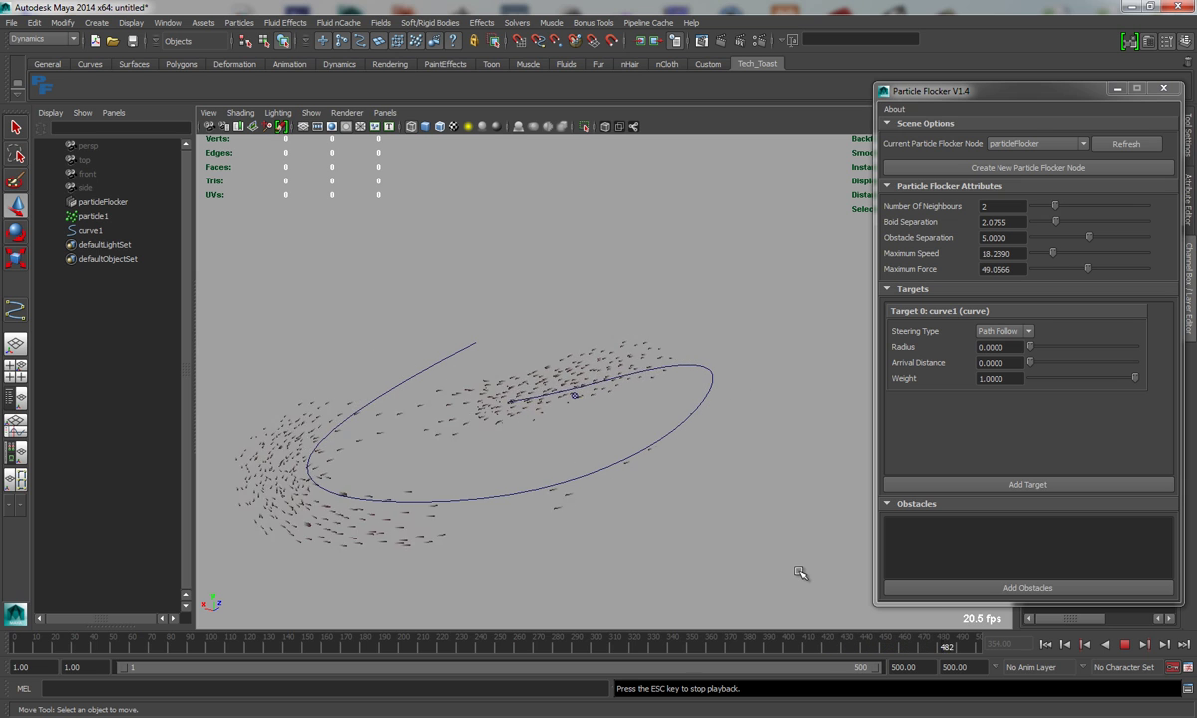
left_click_drag(618, 435, 621, 462, "alt")
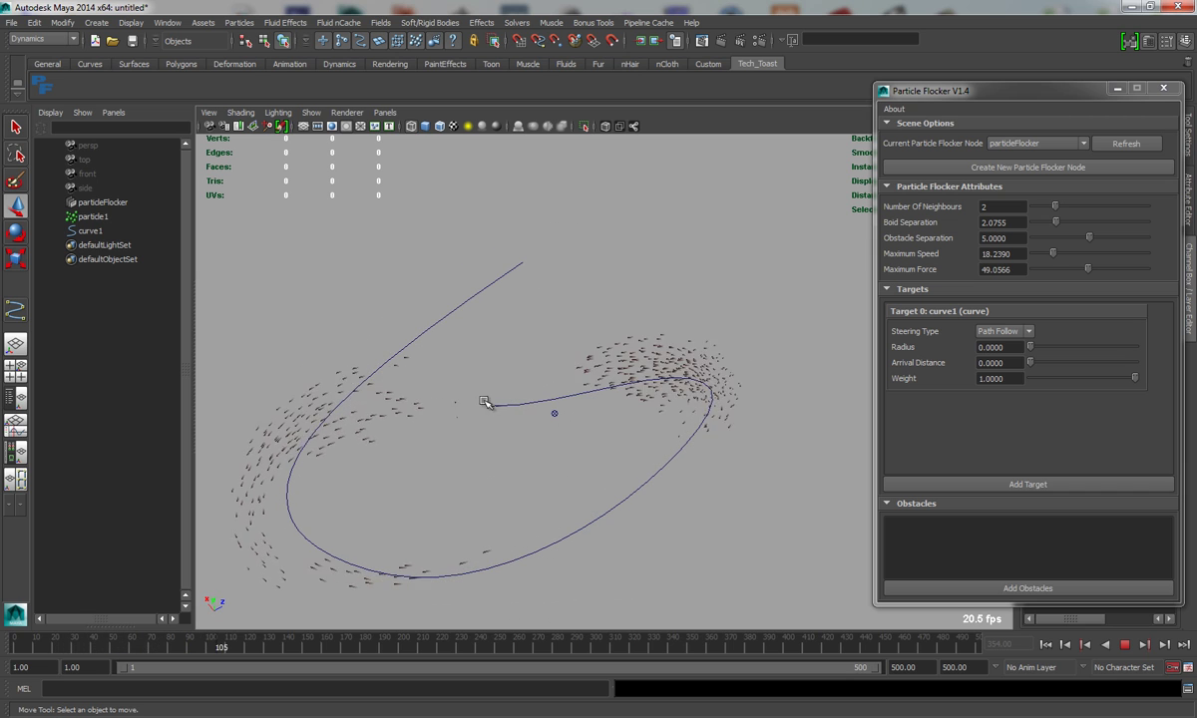
mouse_move(478, 398)
left_mouse_down("alt")
mouse_move(420, 401)
mouse_move(540, 419)
mouse_move(580, 390)
mouse_move(473, 417)
left_mouse_up("alt")
right_click_drag(548, 444, 511, 446, "alt")
middle_click_drag(531, 453, 550, 447, "alt")
left_click_drag(550, 448, 561, 454, "alt")
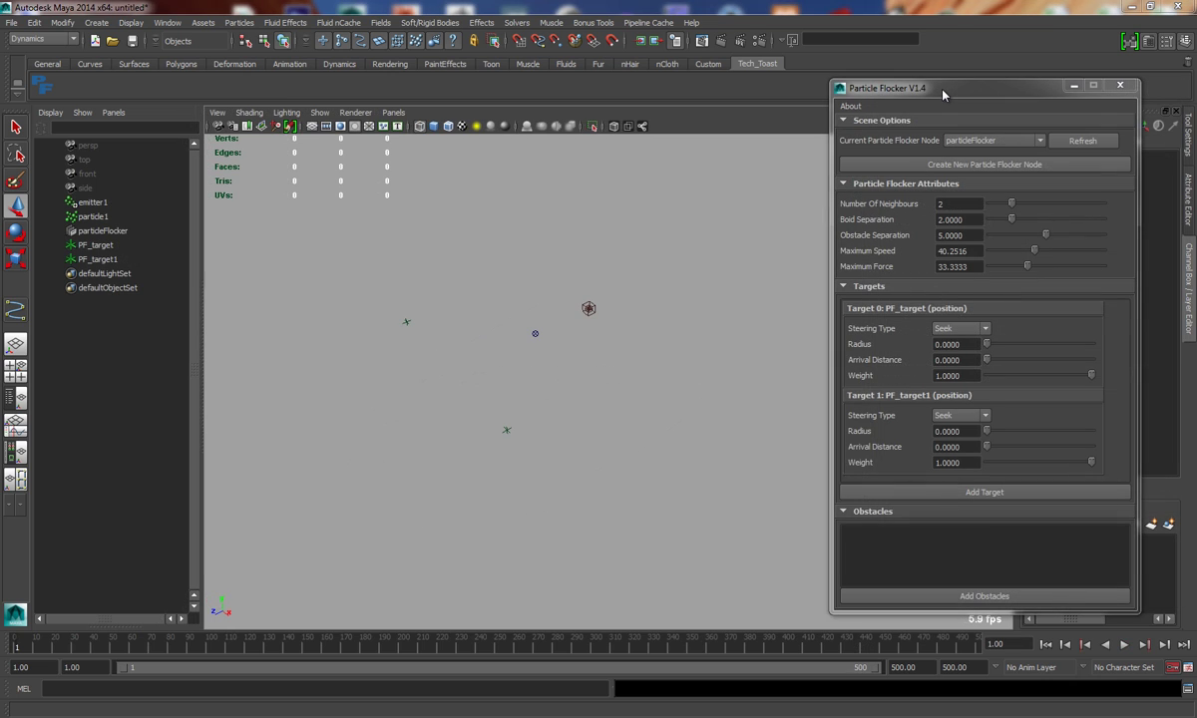
- Examine the two-target scene, checking the Radius description and the locators of PF_target and PF_target1
left_click_drag(943, 92, 963, 83)
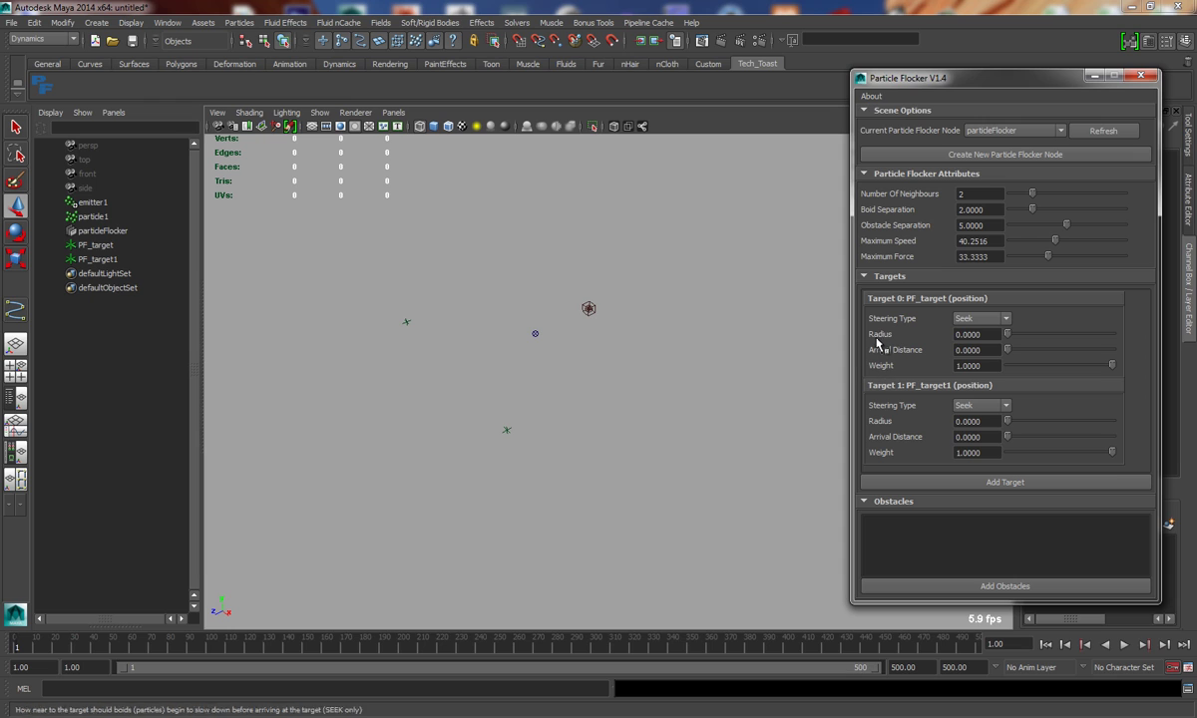
mouse_move(879, 342)
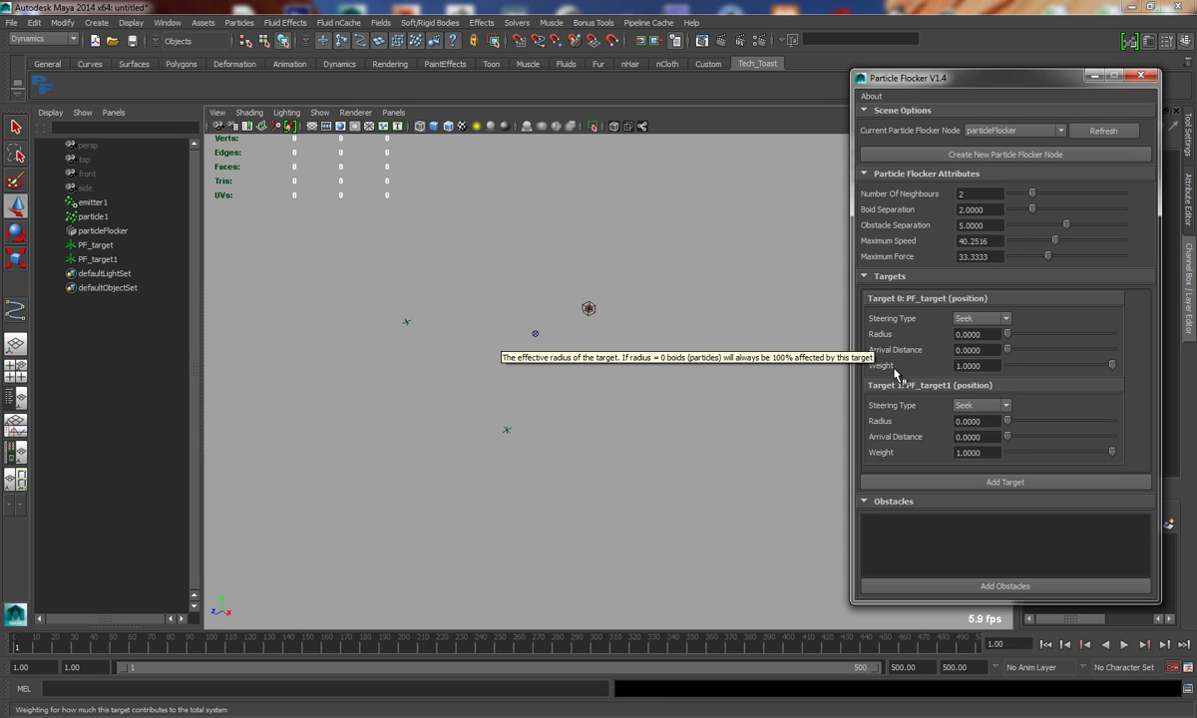
left_click_drag(592, 400, 509, 411, "alt")
left_click(567, 317)
left_click(449, 342)
left_click(389, 358)
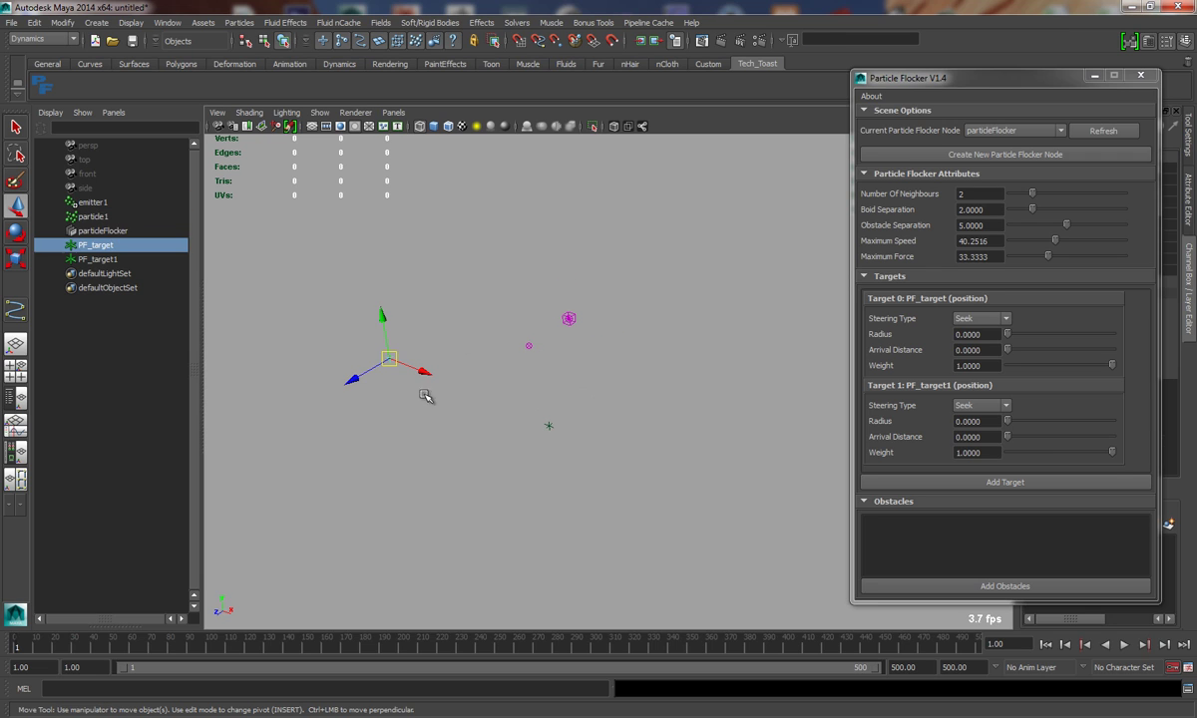
left_click(549, 426)
left_click(602, 468)
- Play the simulation with both Seek targets at equal weight and examine how the particles move between them
left_click(1124, 644)
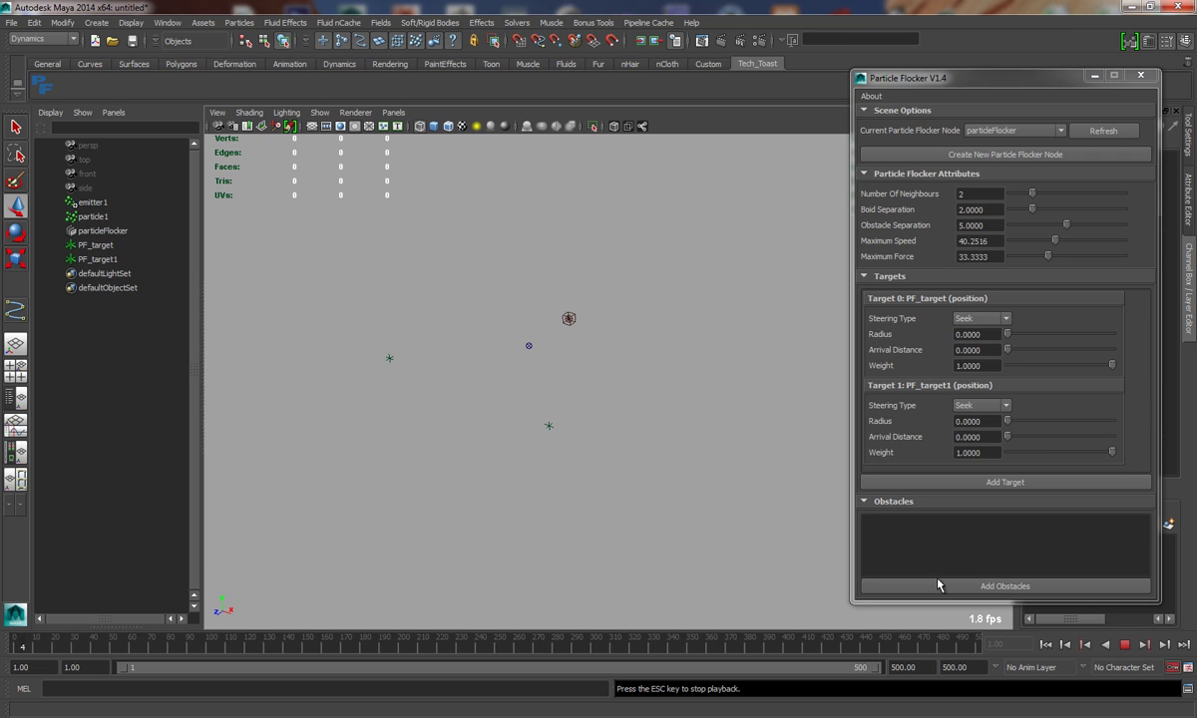
left_click_drag(492, 484, 544, 484, "alt")
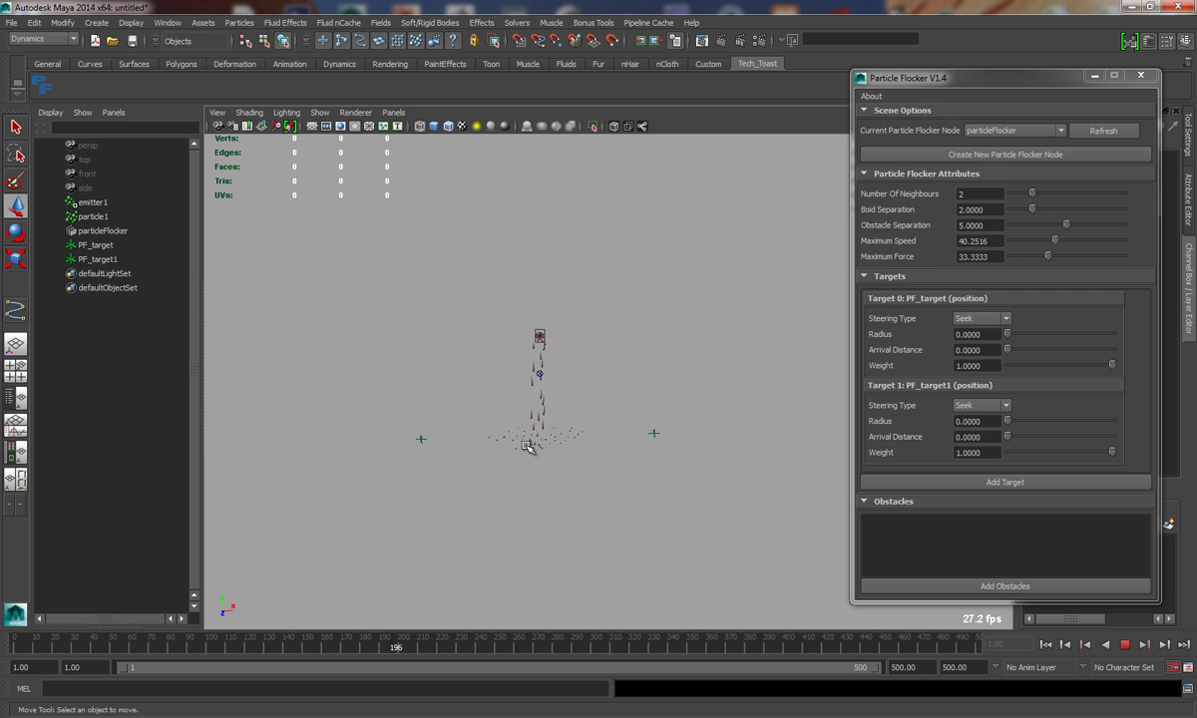
left_click_drag(665, 481, 574, 426, "alt")
right_click_drag(574, 426, 631, 441, "alt")
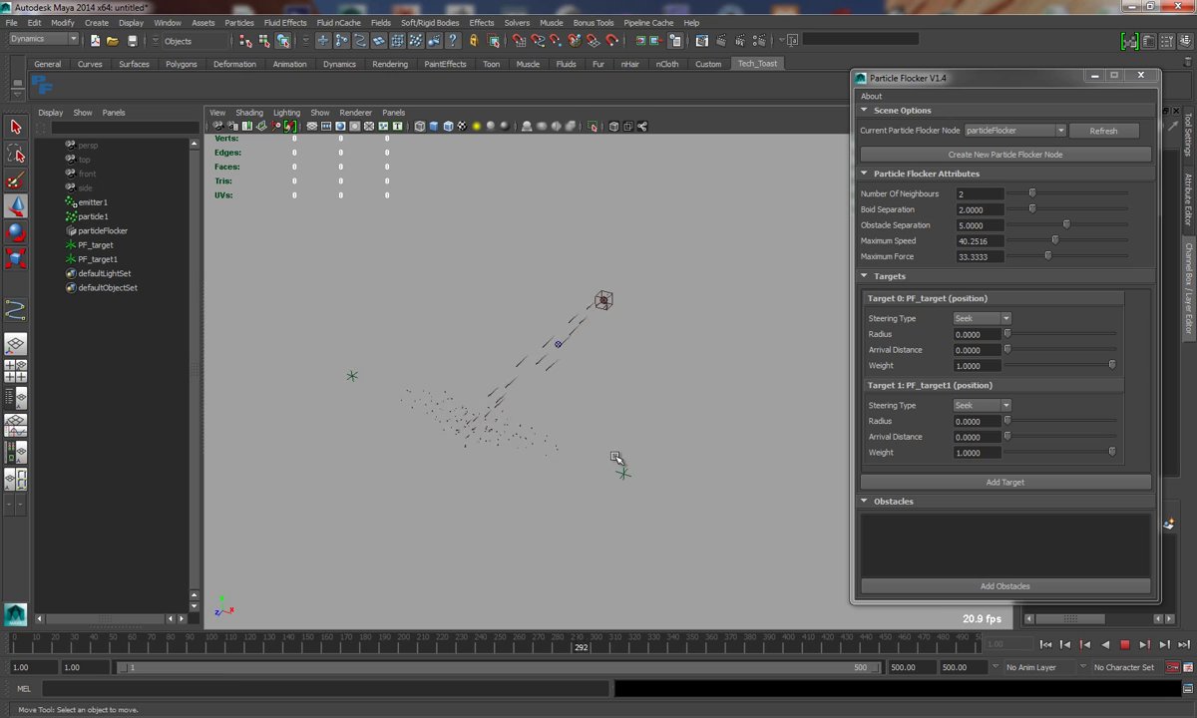
- Set PF_target's Weight to 0.5 during playback and examine how the particles respond to the two targets
left_click(352, 380)
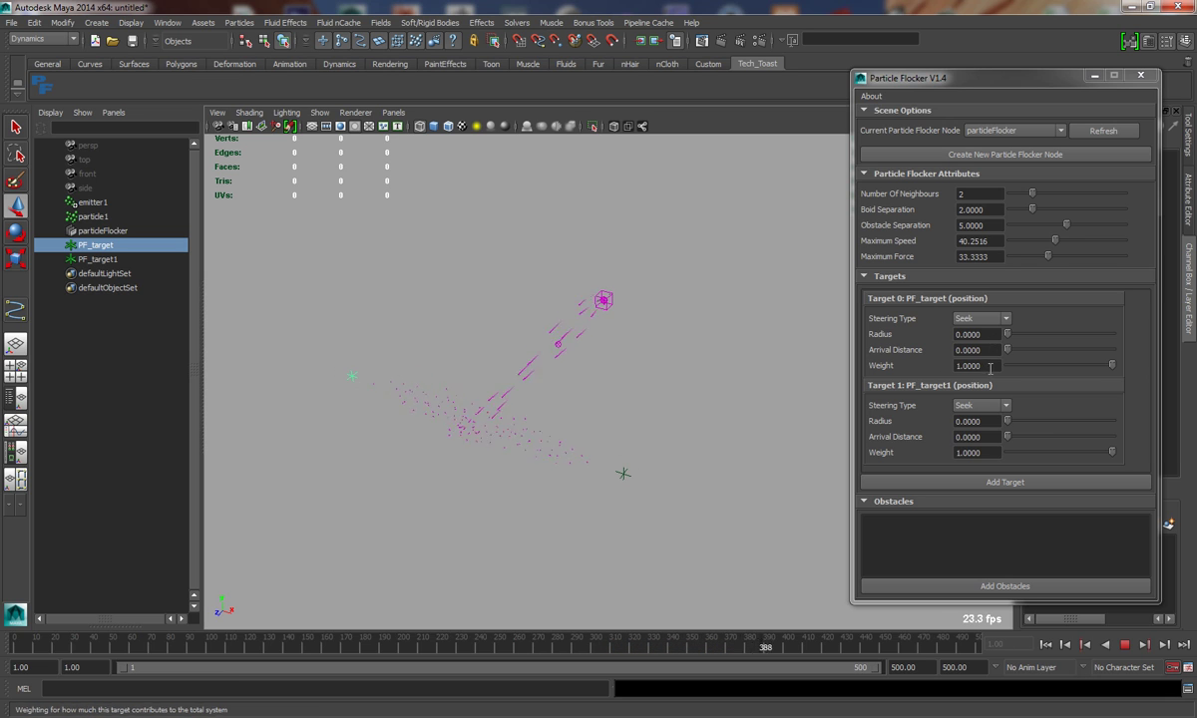
left_click_drag(993, 366, 917, 378)
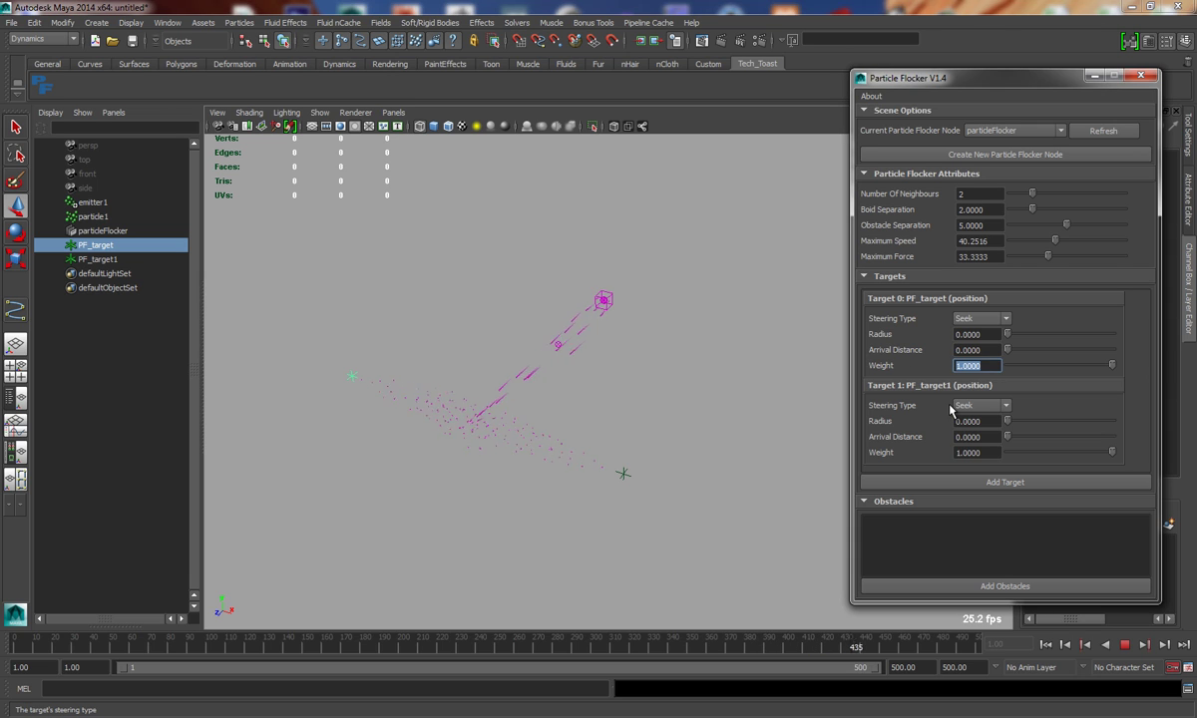
type("0.5")
key("Return")
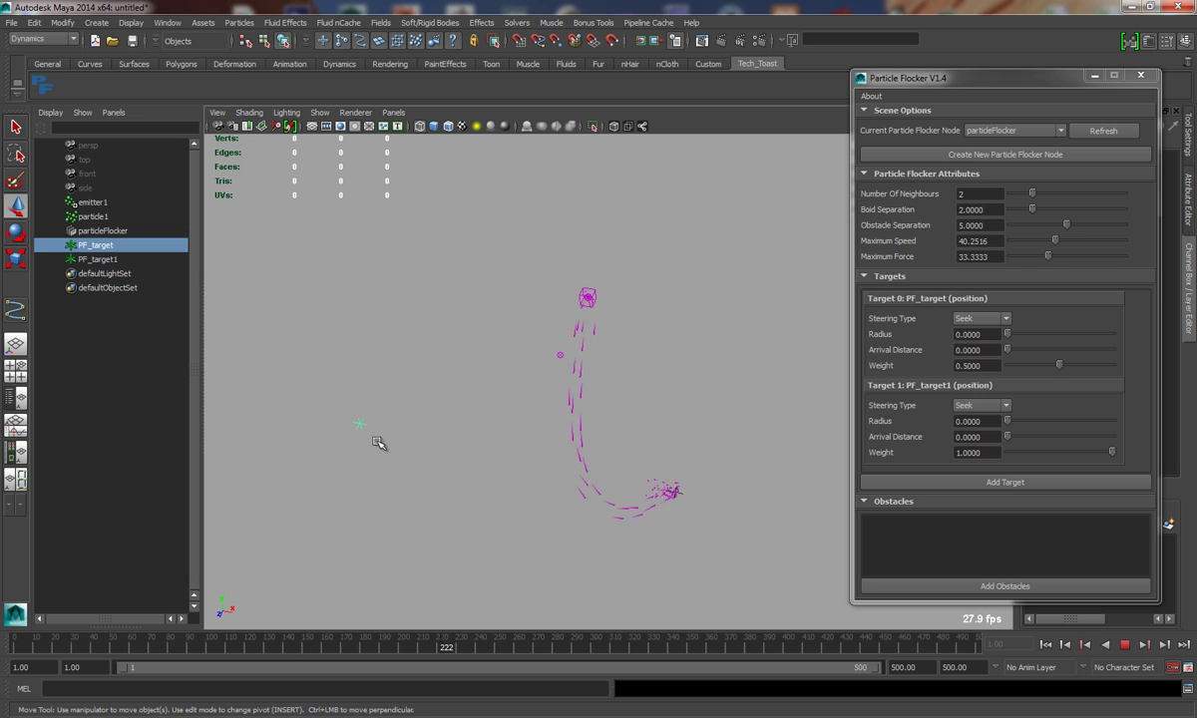
left_click_drag(653, 509, 657, 517, "alt")
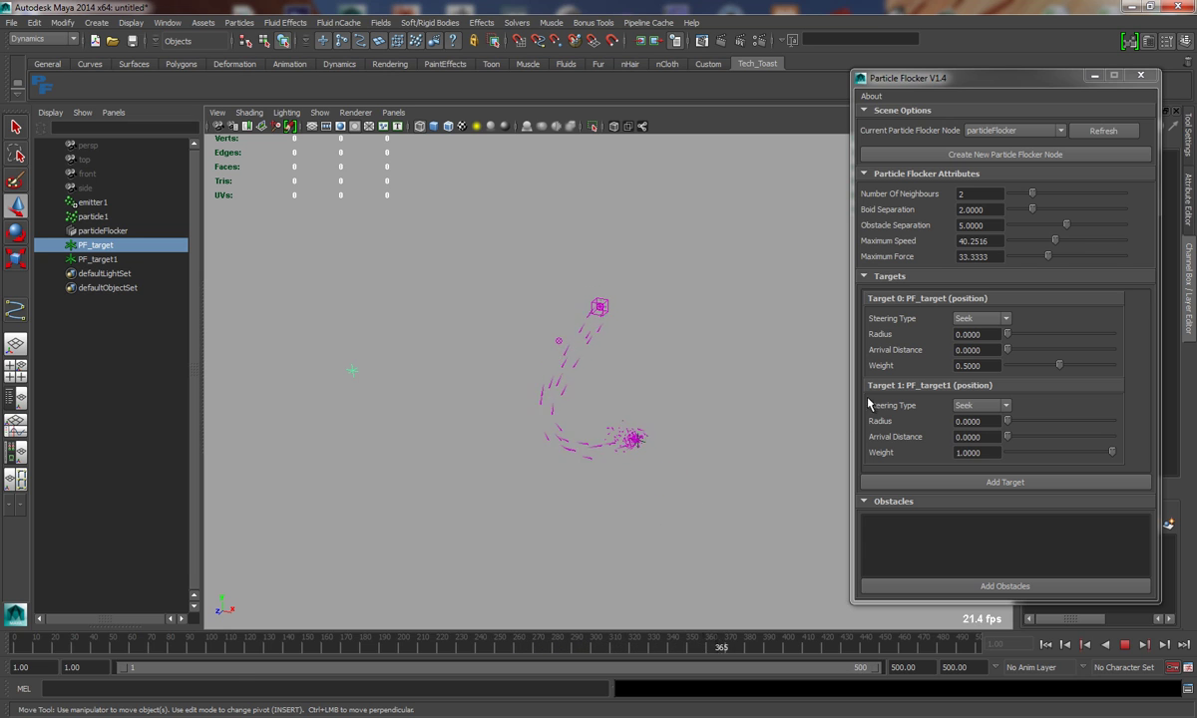
- Restore PF_target's Weight to 1 and examine the particle distribution between the two targets from several angles
left_click(986, 366)
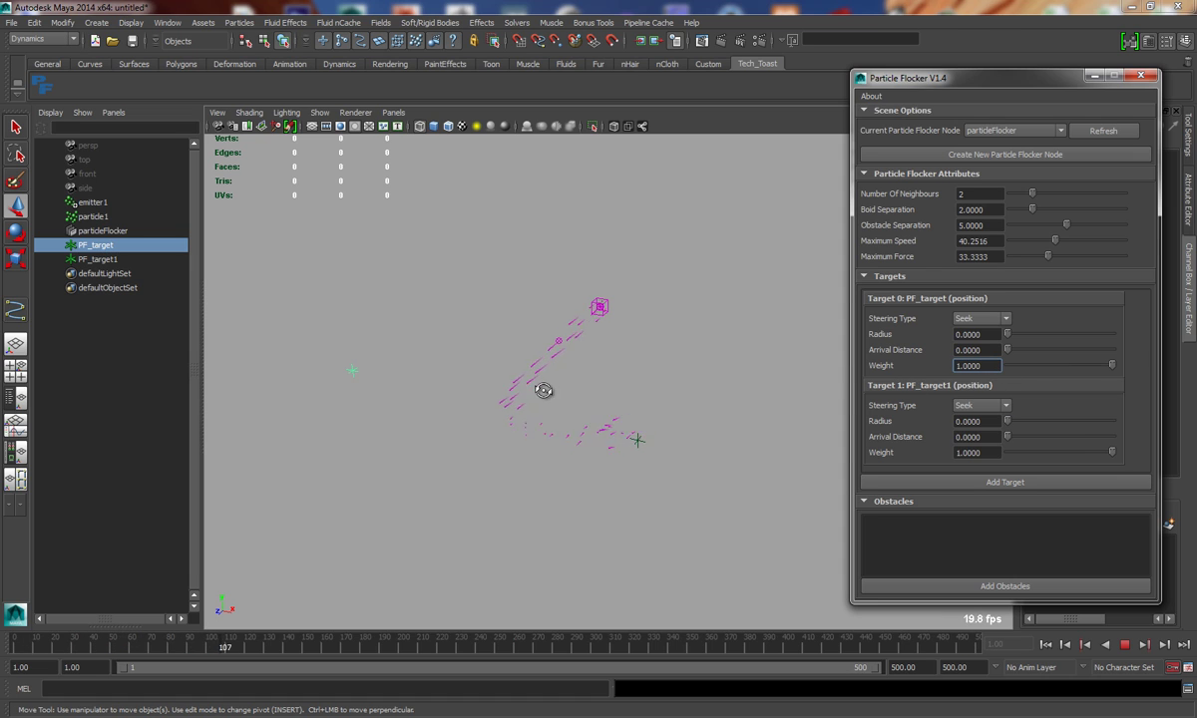
left_click_drag(557, 396, 769, 392, "alt")
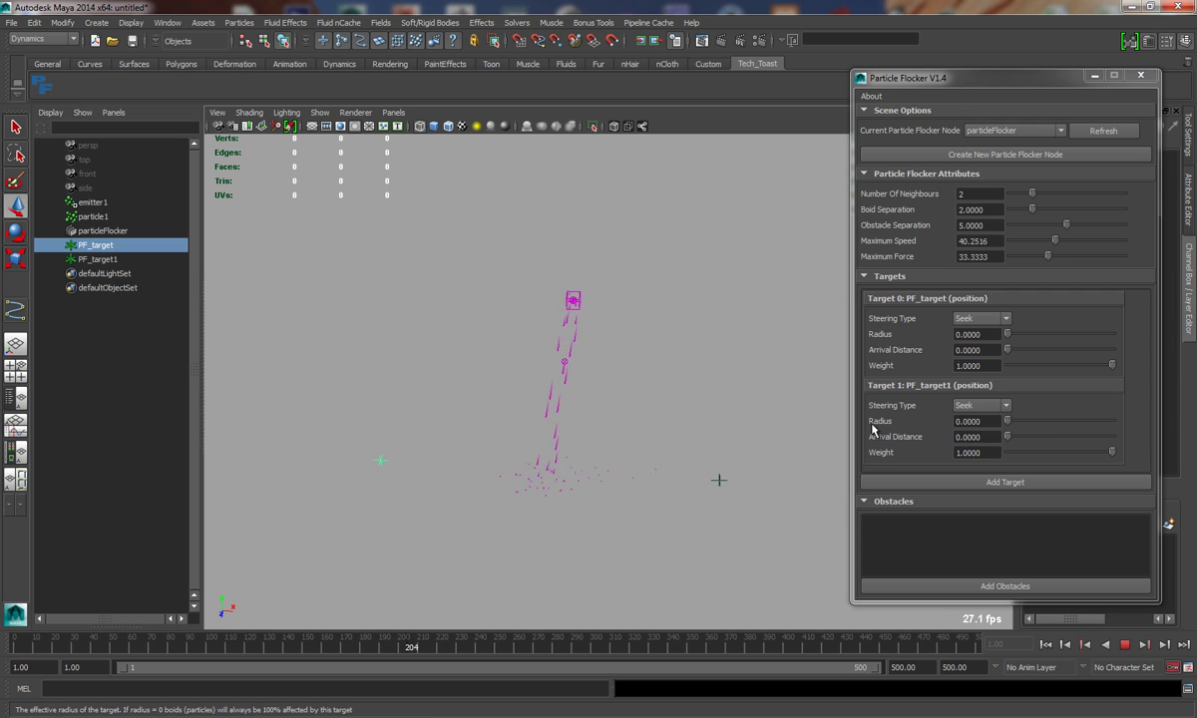
mouse_move(655, 453)
left_mouse_down("alt")
mouse_move(662, 444)
mouse_move(655, 455)
left_mouse_up("alt")
left_click_drag(389, 455, 407, 462)
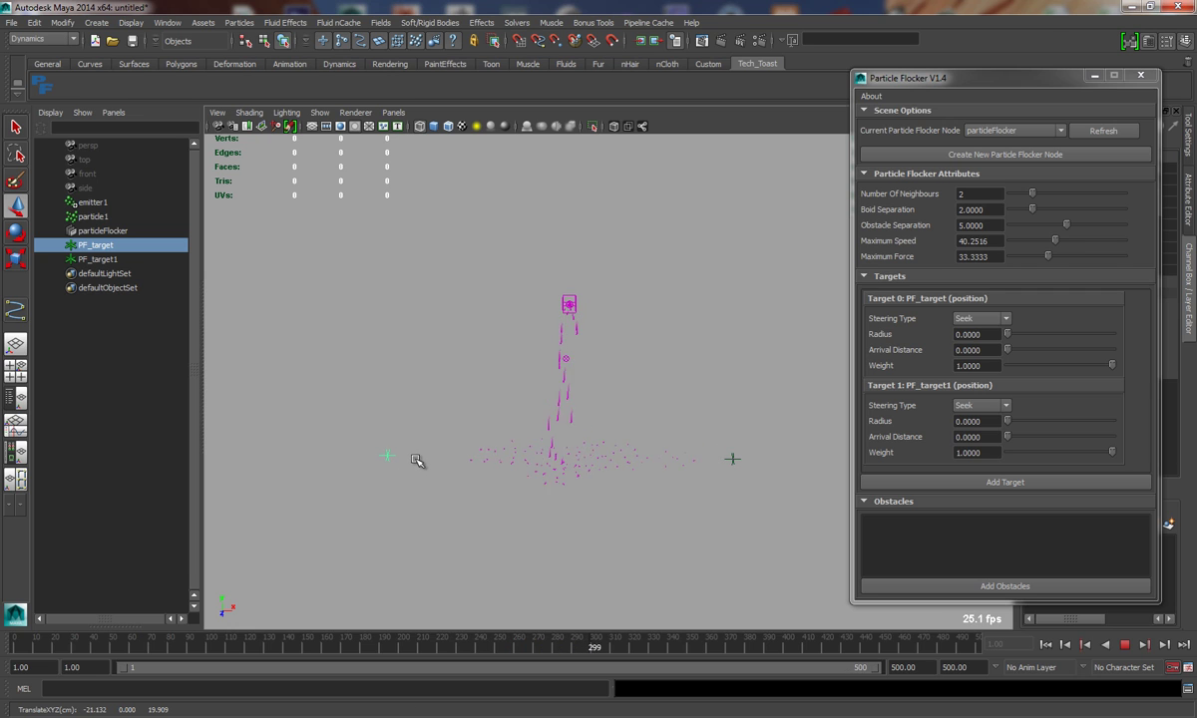
left_click_drag(516, 469, 698, 484, "alt")
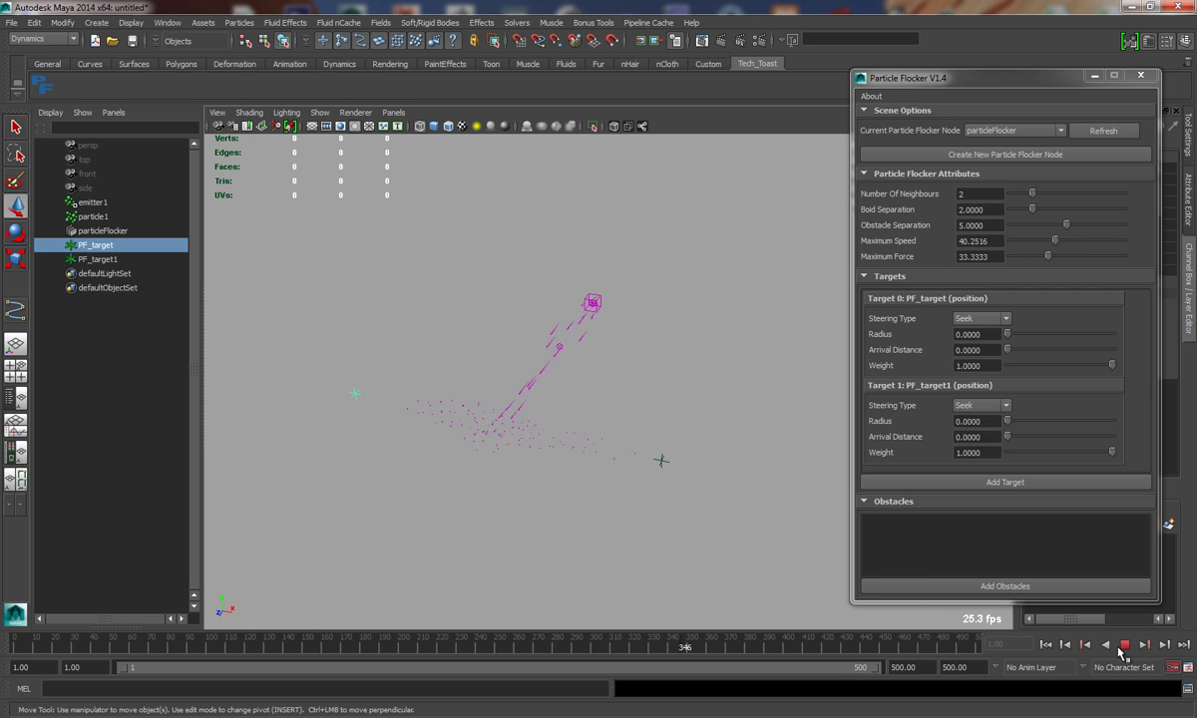
- Stop the playback, delete the PF_target1 locator and refresh the Particle Flocker target list
left_click(1124, 647)
left_click(665, 461)
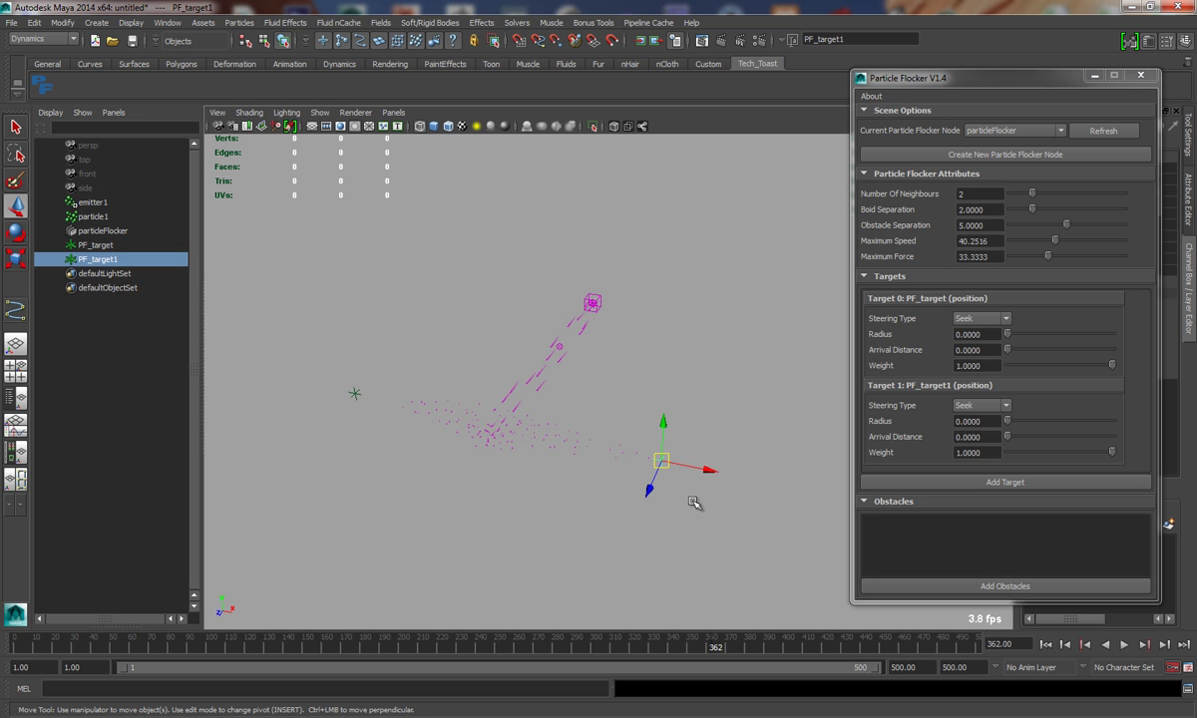
left_click(697, 509)
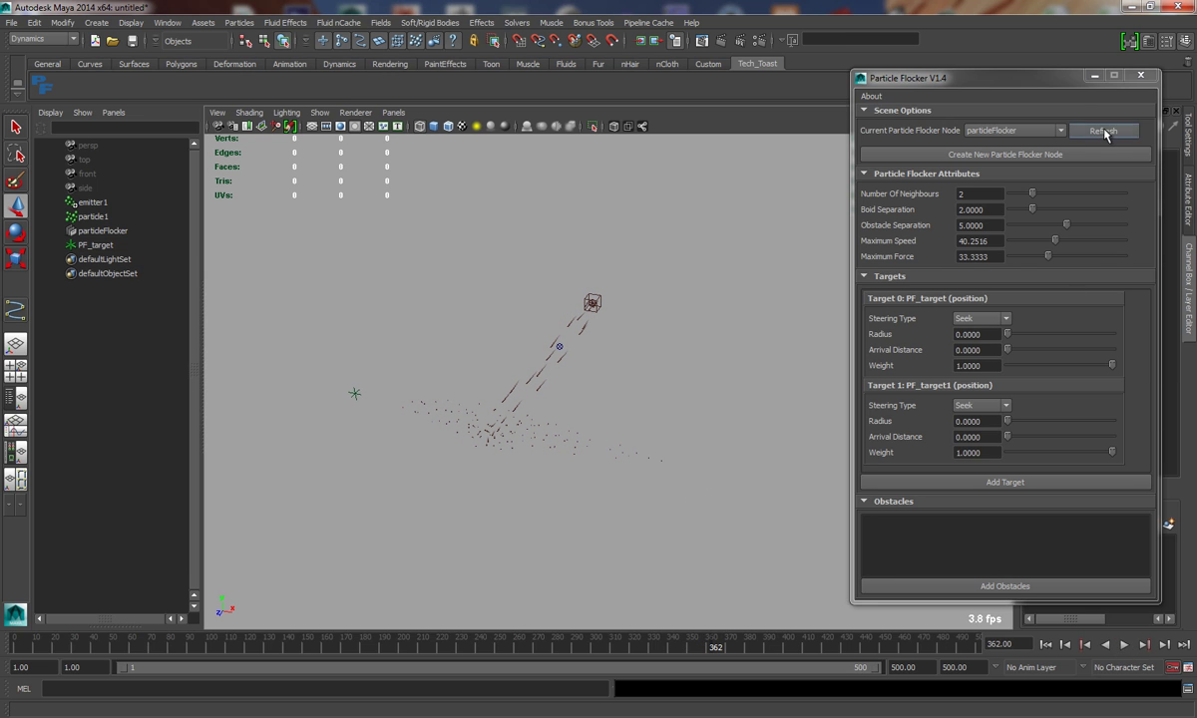
left_click(1105, 132)
- Rewind to frame 1, set PF_target's Radius to 30 and play the simulation
left_click(1045, 645)
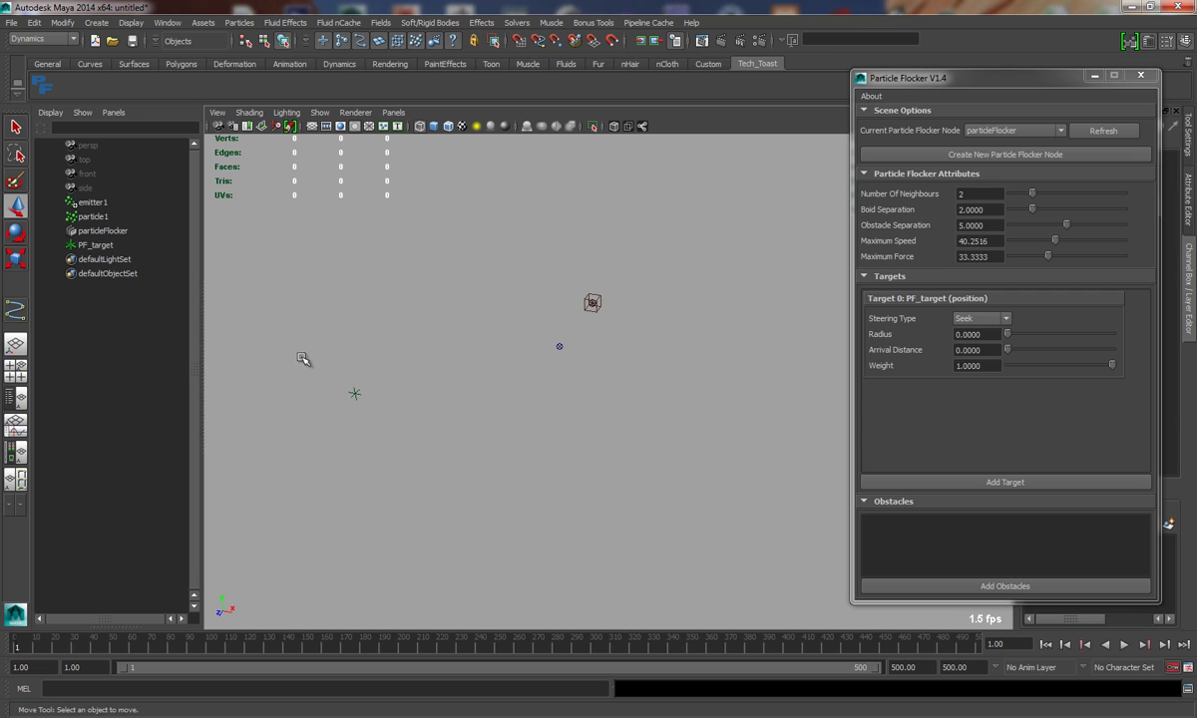
left_click_drag(302, 358, 399, 443)
left_click_drag(991, 334, 927, 329)
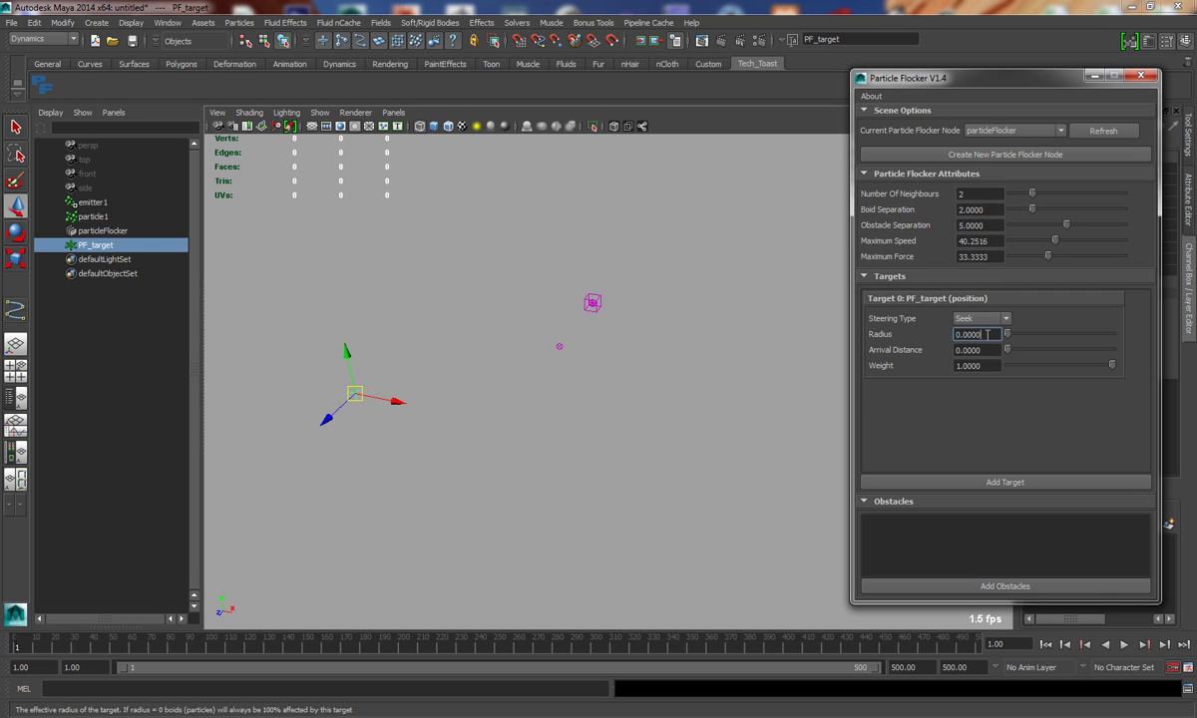
double_click(990, 334)
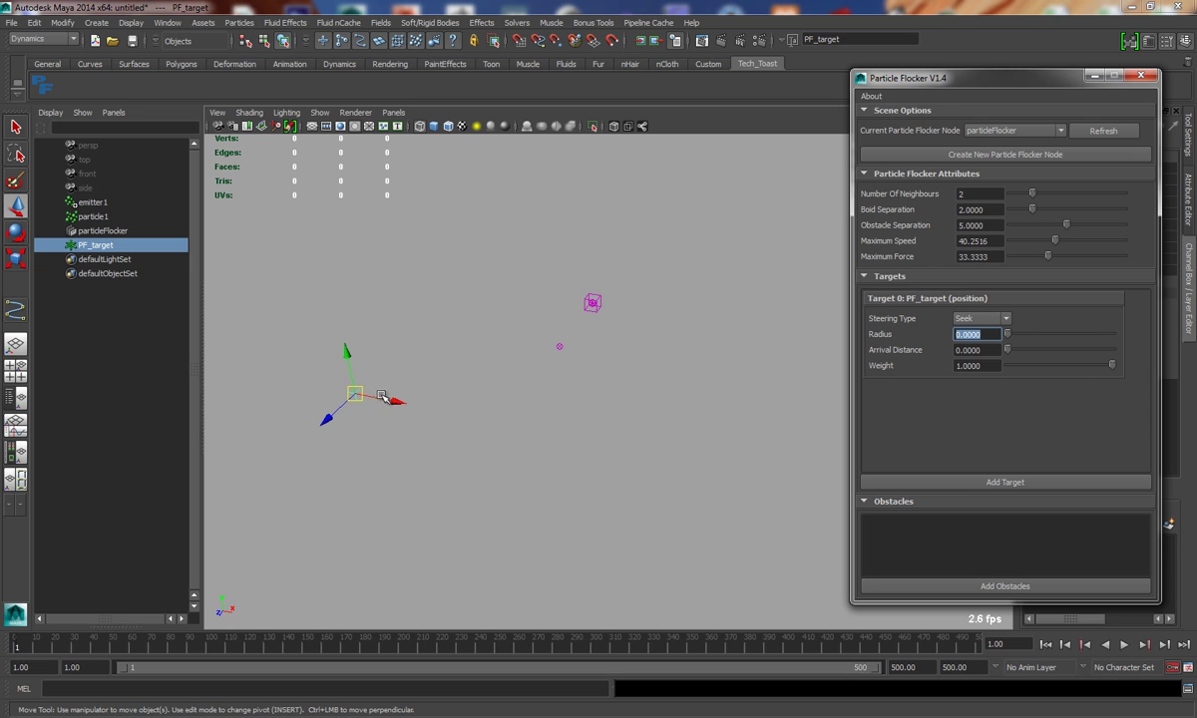
left_click(997, 335)
type("30")
key("Return")
left_click_drag(660, 397, 619, 400, "alt")
left_click(1125, 646)
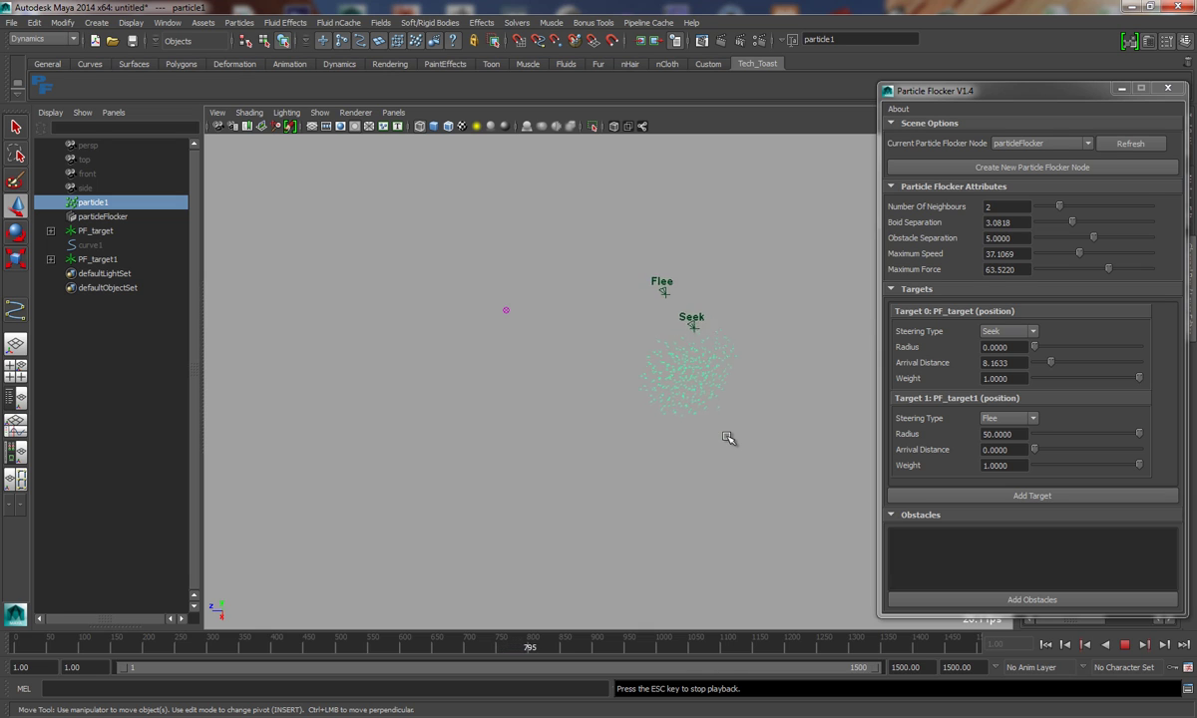
- Examine from several angles how the particles react to the moving Seek and Flee targets during playback
left_click_drag(716, 468, 519, 439, "alt")
middle_click_drag(451, 454, 445, 434, "alt")
mouse_move(618, 463)
left_mouse_down("alt")
mouse_move(548, 455)
mouse_move(666, 467)
mouse_move(543, 462)
mouse_move(606, 462)
mouse_move(624, 480)
left_mouse_up("alt")
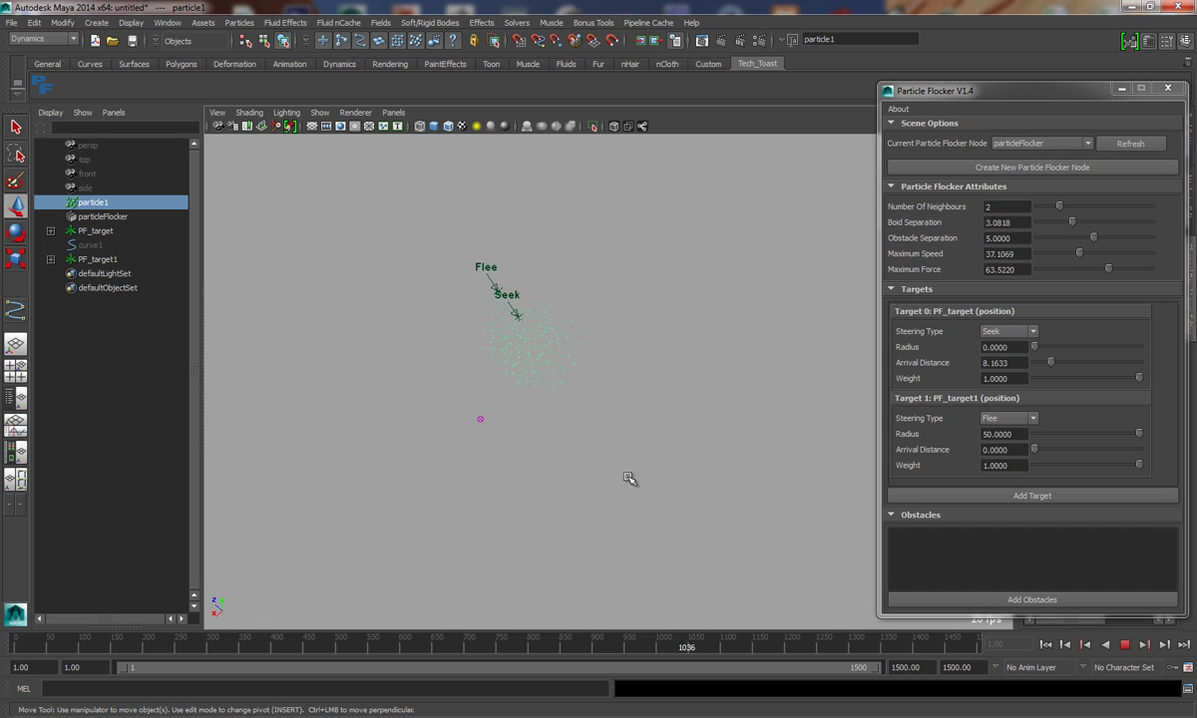
left_click_drag(629, 479, 478, 449, "alt")
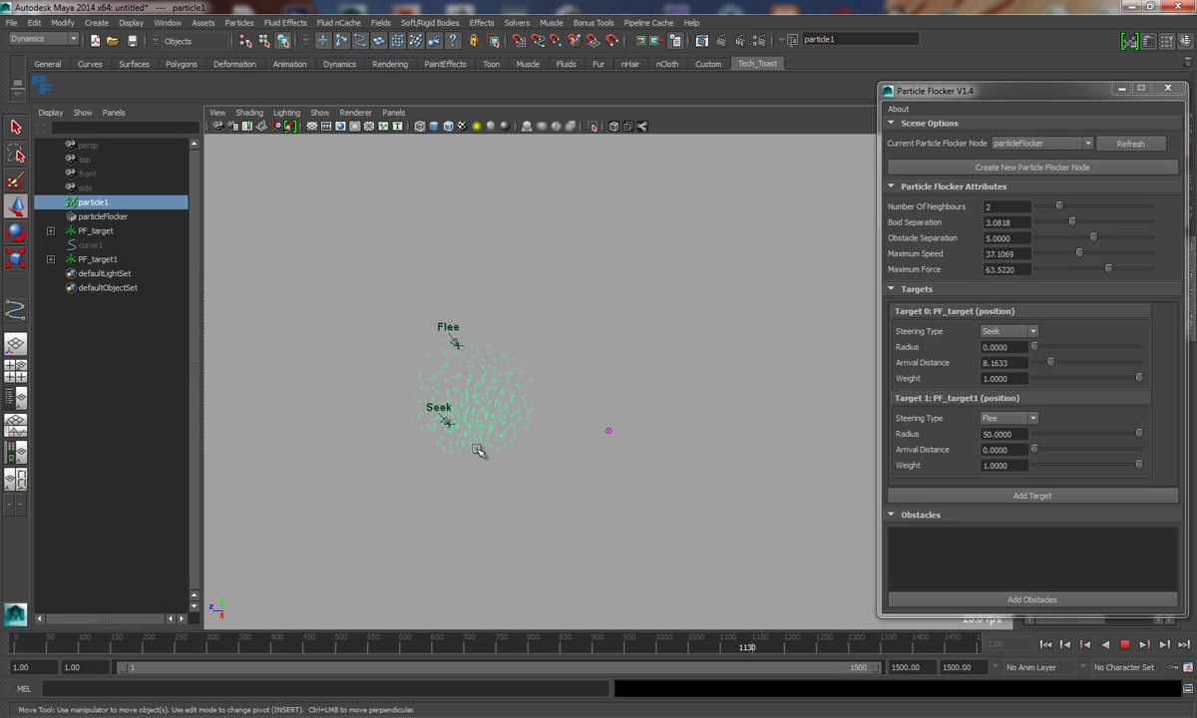
left_click_drag(515, 533, 513, 517, "alt")
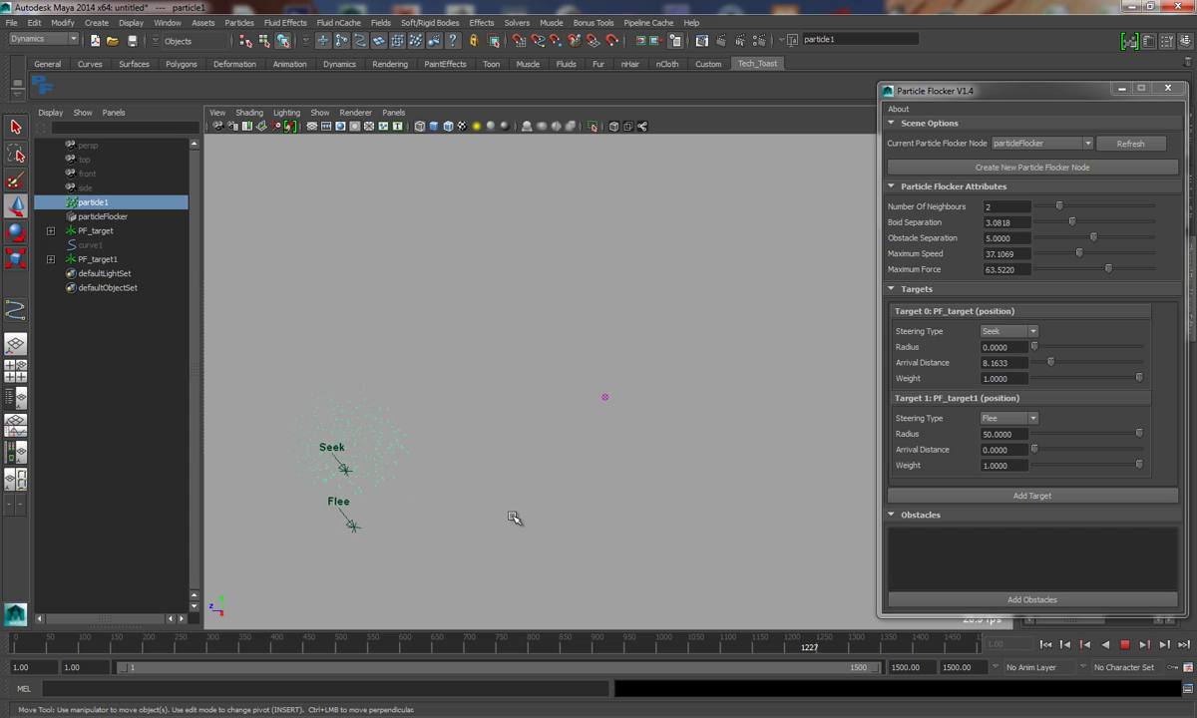
left_click_drag(516, 519, 518, 527, "alt")
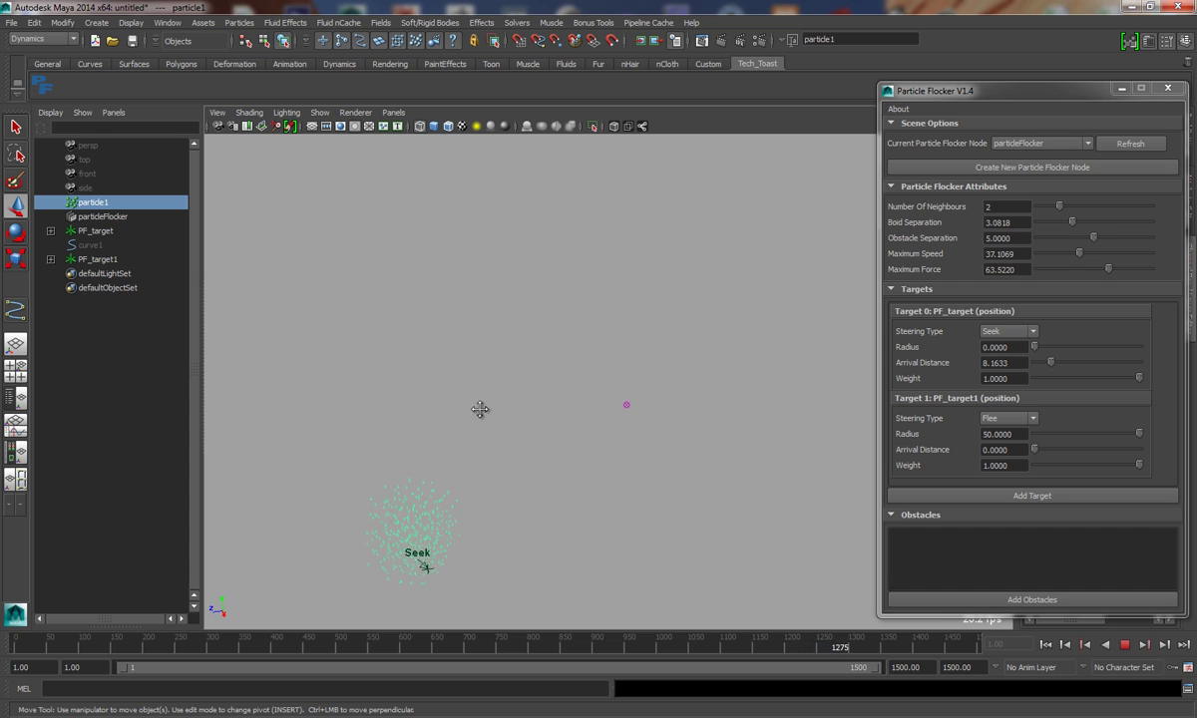
left_click_drag(481, 406, 496, 352, "alt")
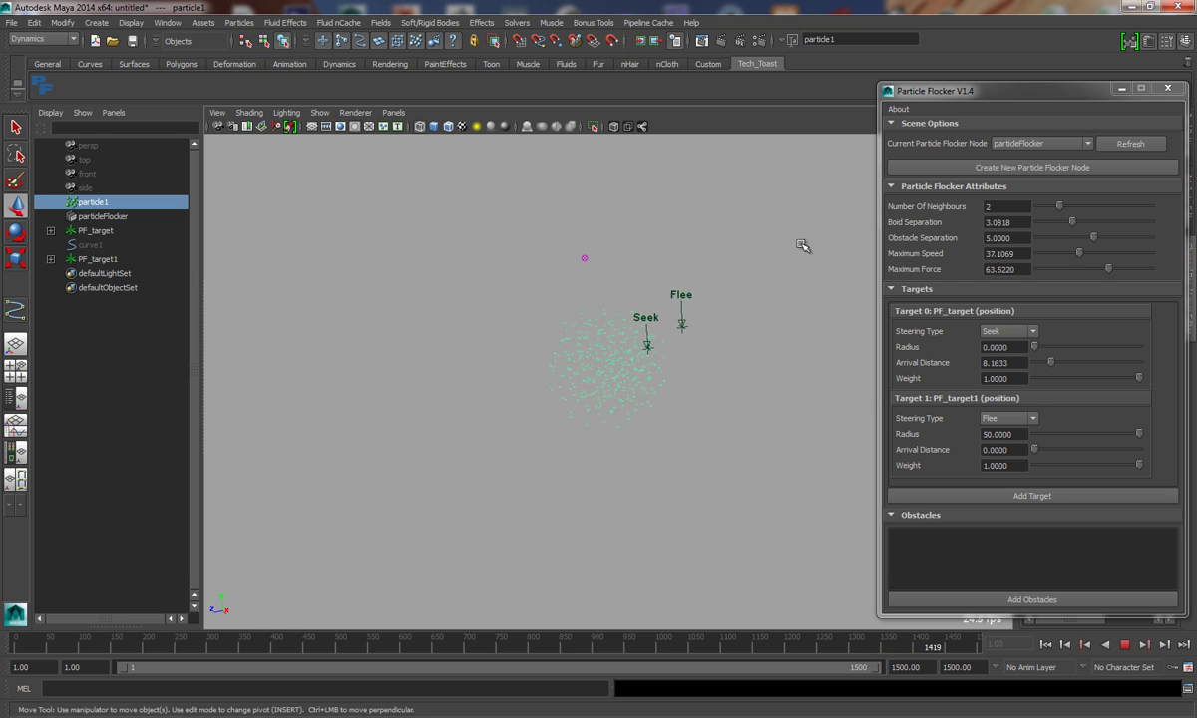
left_click_drag(725, 385, 737, 425, "alt")
middle_click_drag(737, 425, 694, 364, "alt")
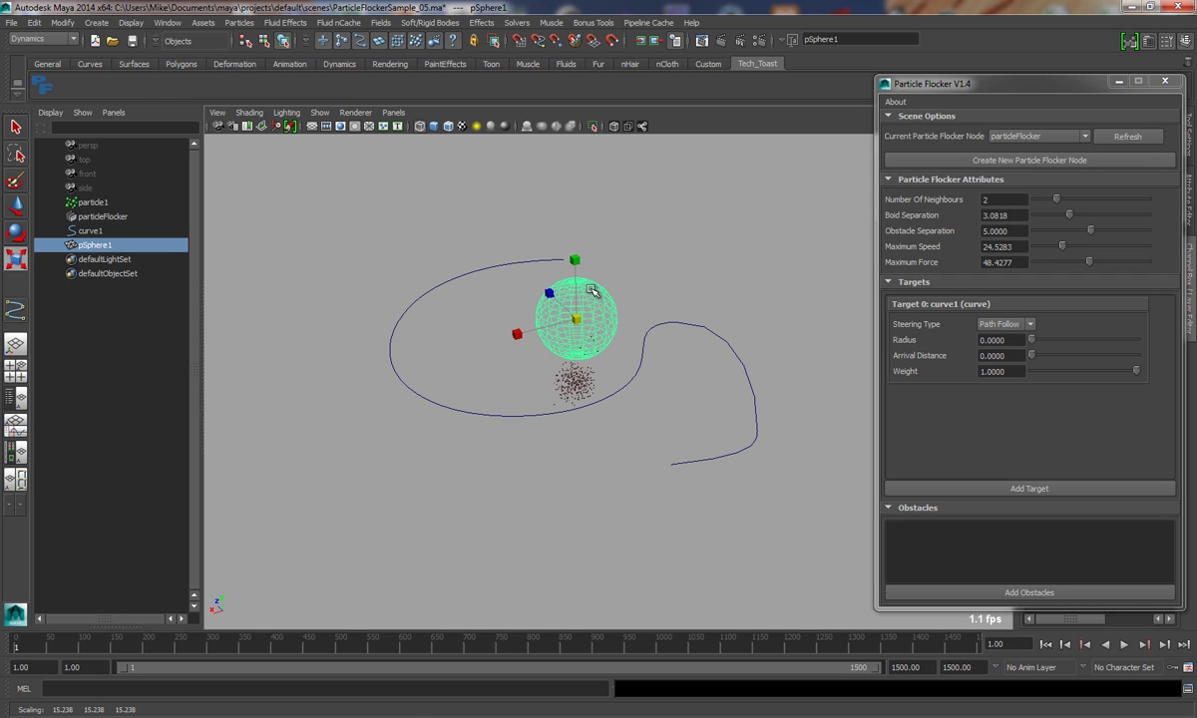
- Move pSphere1 onto the path of curve1 so that it blocks the particles' route
key("w")
left_click_drag(615, 347, 704, 391, "alt")
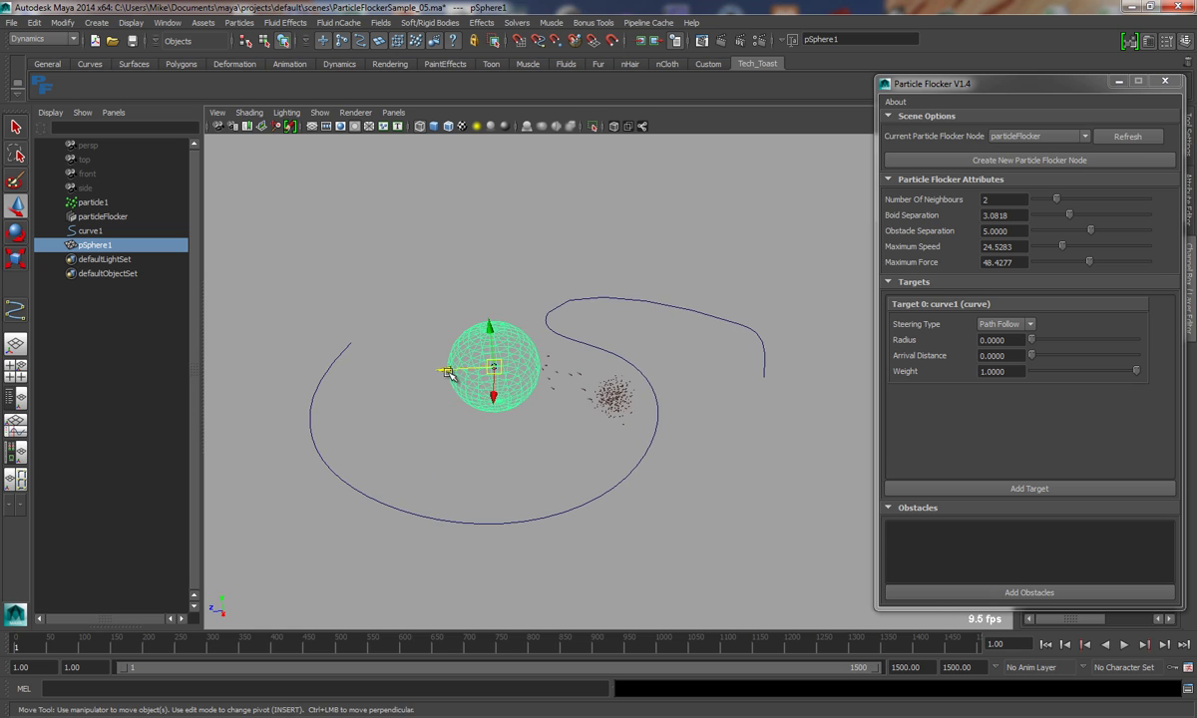
left_click_drag(448, 373, 742, 490)
key("r")
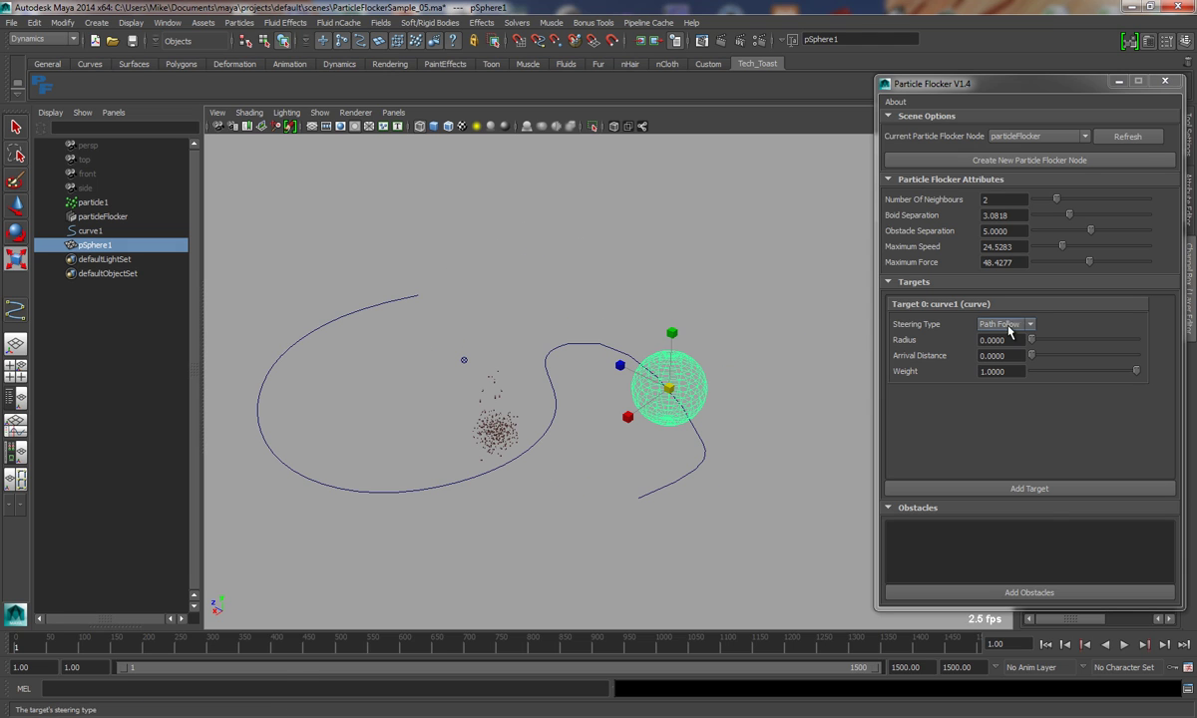
- Add pSphere1 as an obstacle of the particleFlocker node and check its selection through the obstacle list
left_click(1019, 593)
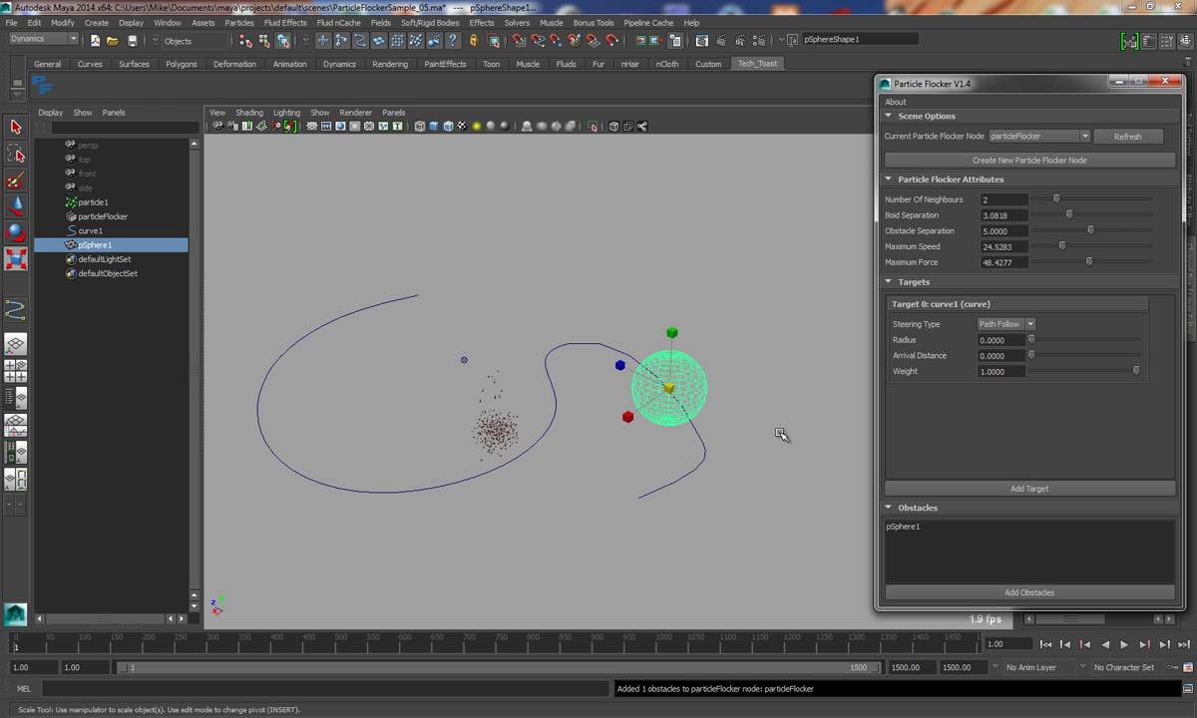
left_click(791, 487)
left_click(910, 528)
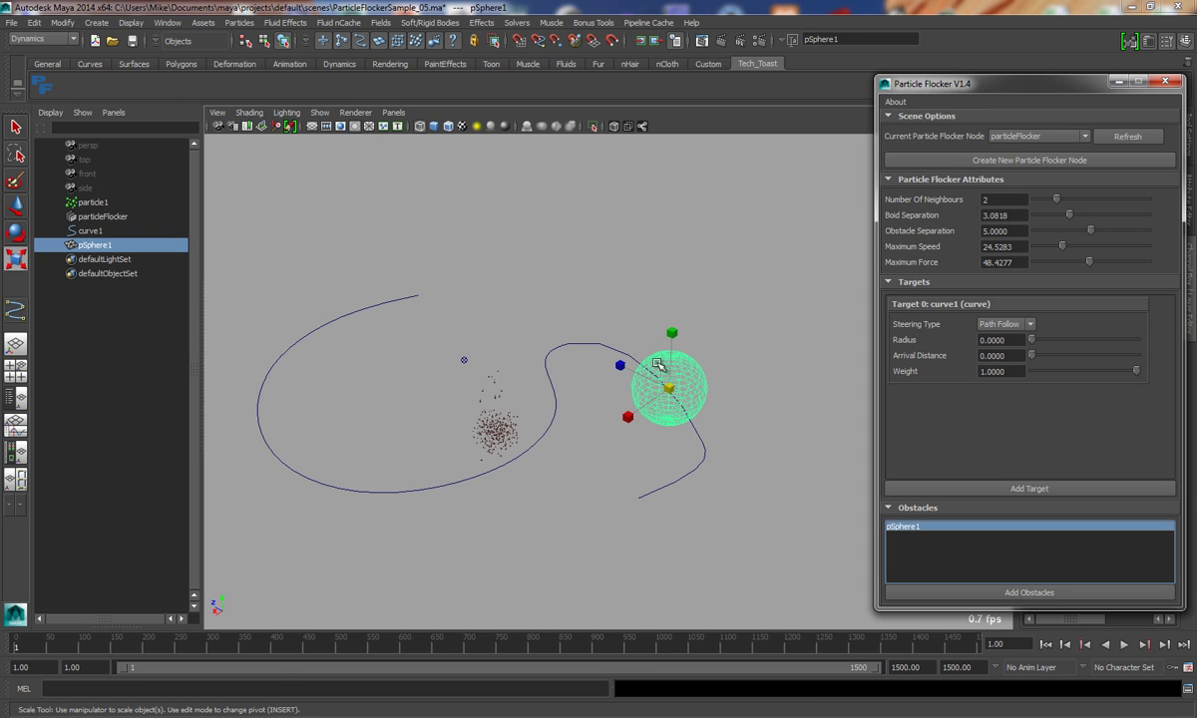
left_click(775, 390)
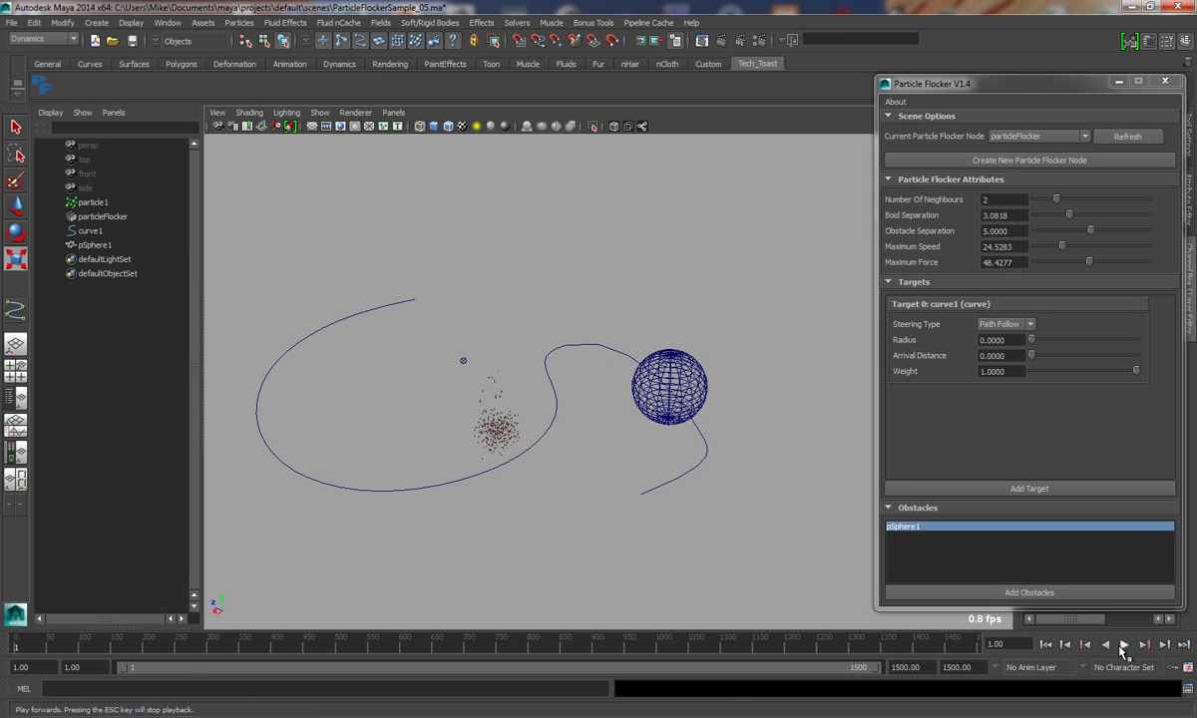
- Play the path-follow simulation and examine from several angles how the particles steer around pSphere1
left_click(1122, 648)
left_click_drag(482, 407, 484, 486, "alt")
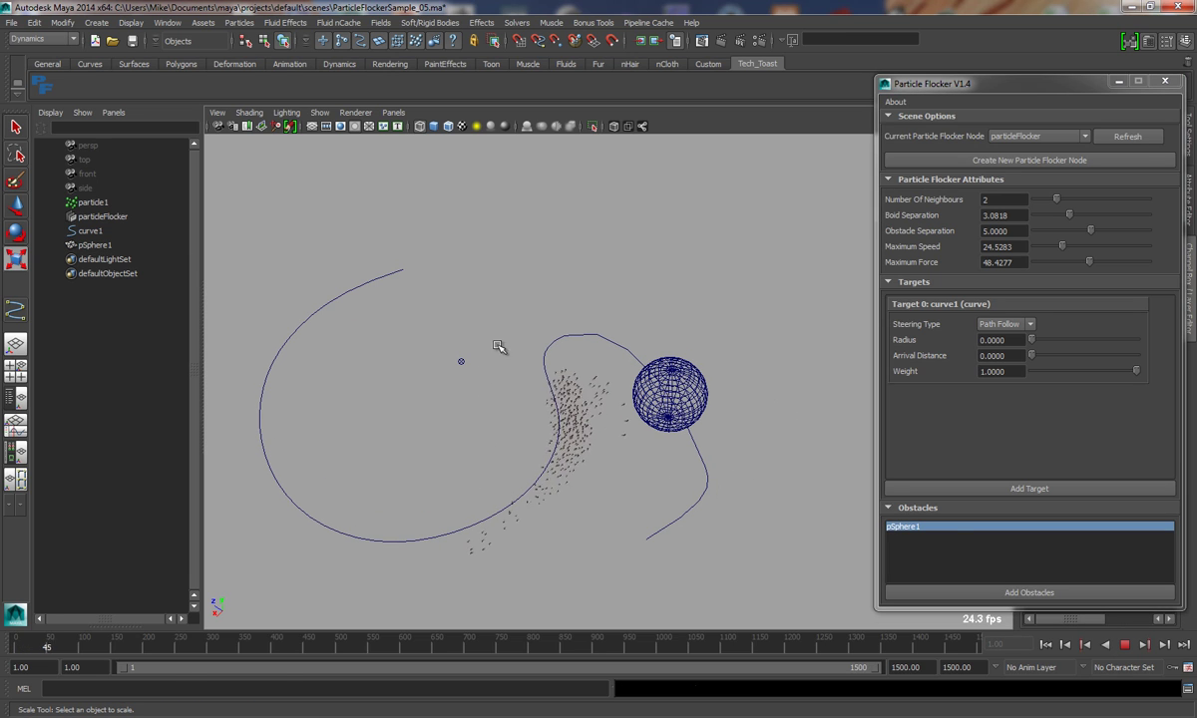
left_click_drag(794, 462, 571, 332, "alt")
left_click(679, 389)
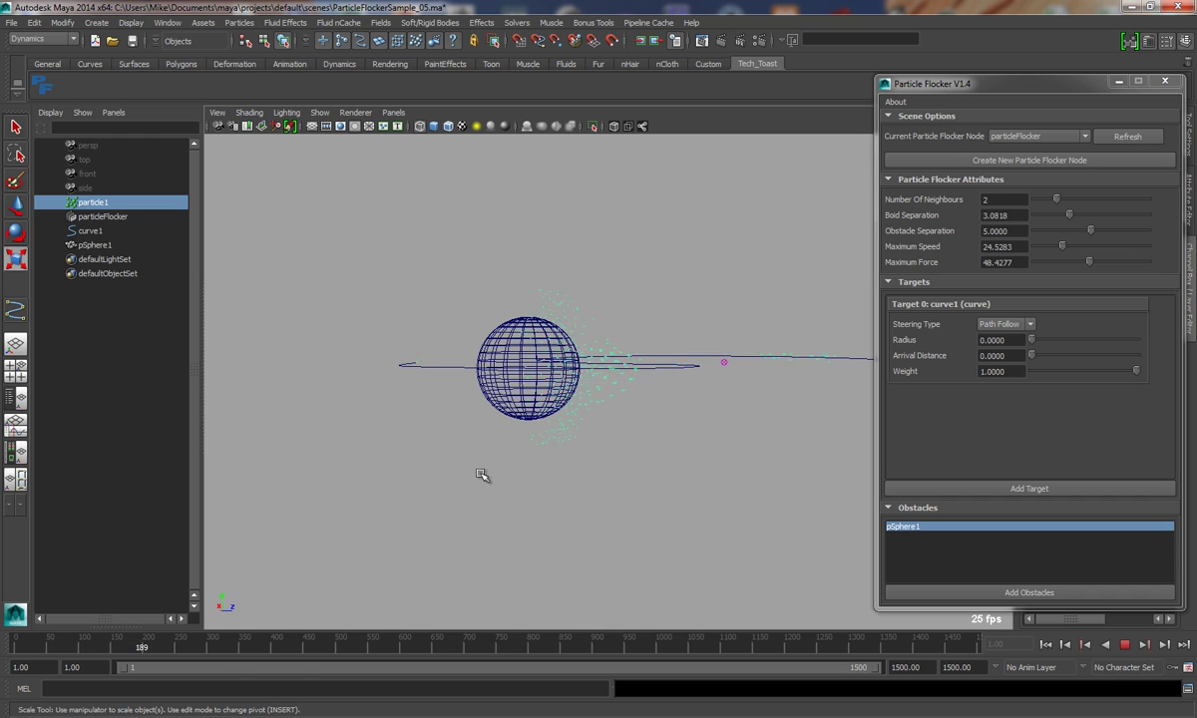
left_click_drag(482, 475, 506, 491, "alt")
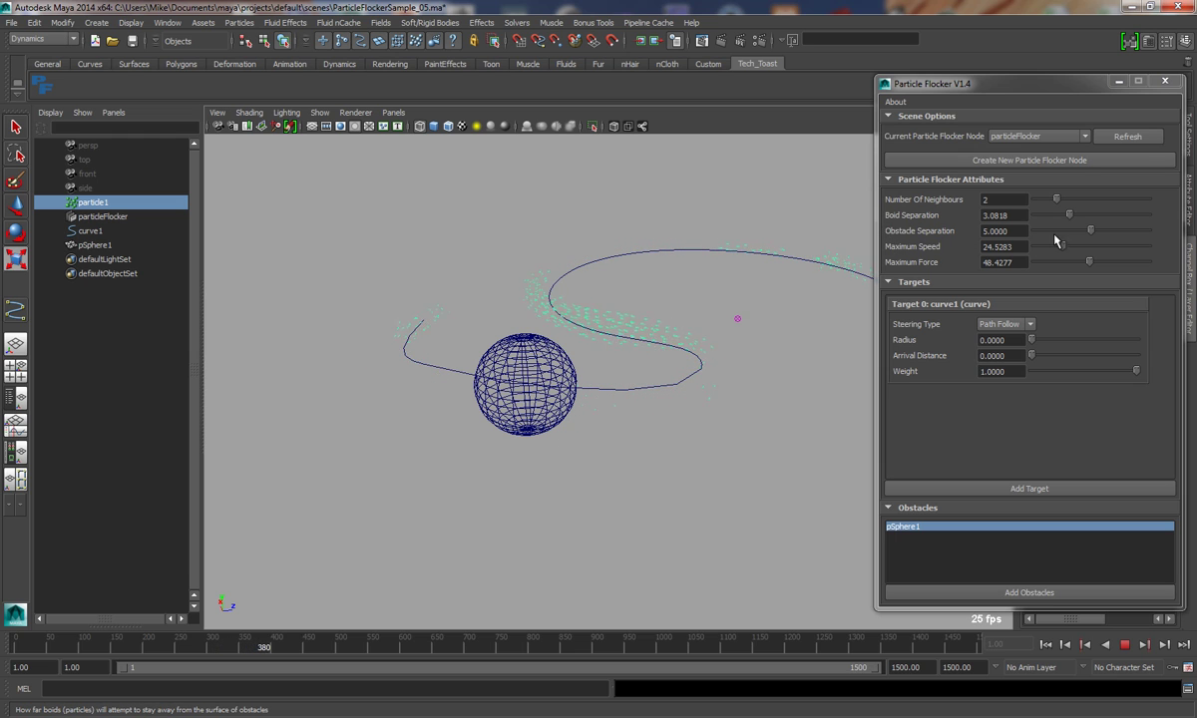
left_click_drag(635, 344, 484, 538, "alt")
middle_click_drag(458, 512, 492, 479, "alt")
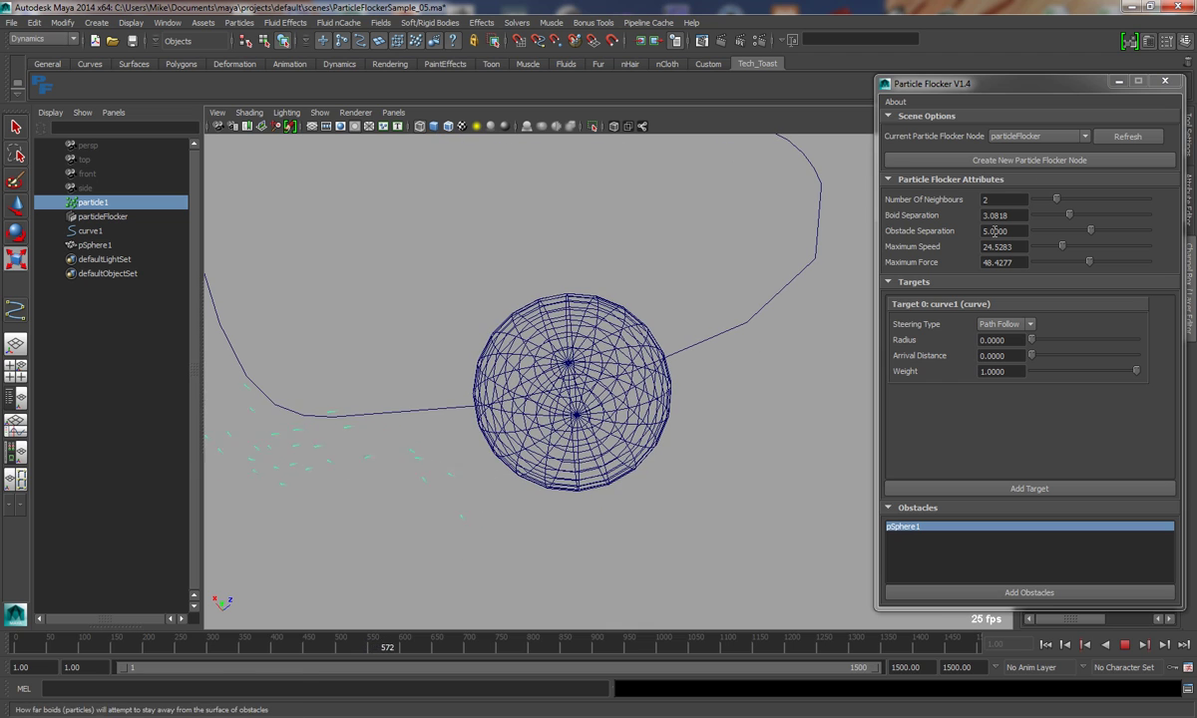
- Reduce the Obstacle Separation to about 0.5 during playback and examine how closely the particles pass the sphere
left_click_drag(1092, 231, 1051, 236)
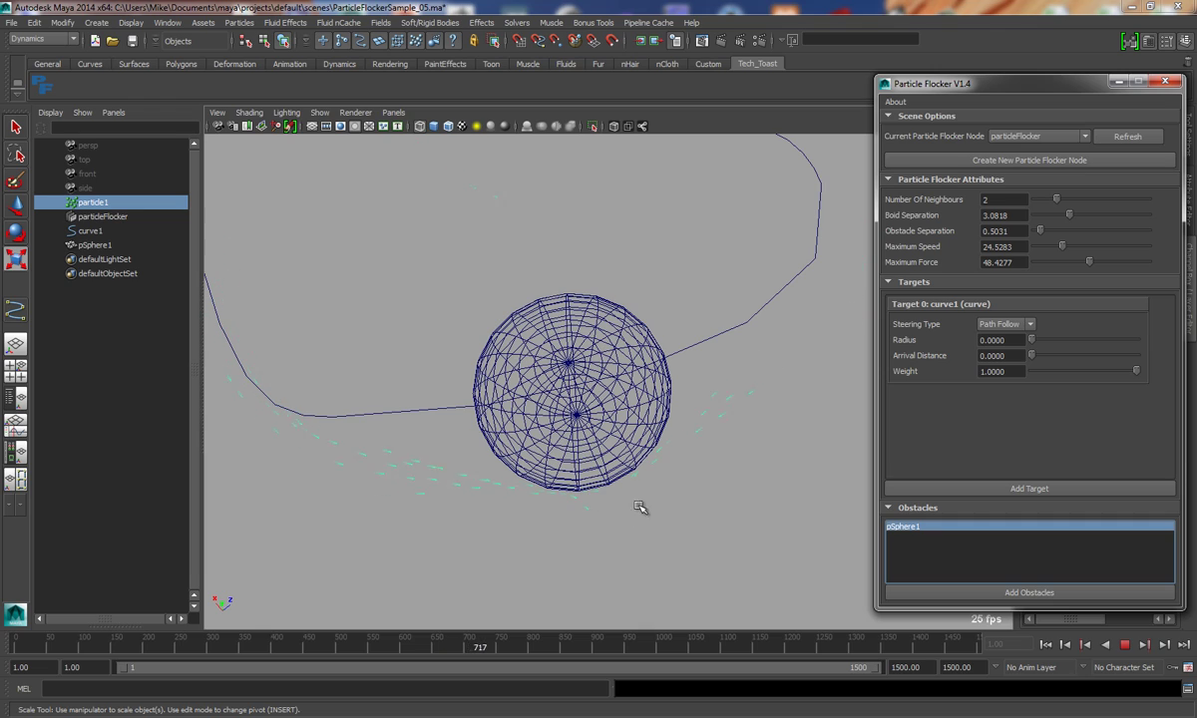
mouse_move(657, 507)
left_mouse_down("alt")
mouse_move(582, 497)
mouse_move(585, 508)
mouse_move(543, 427)
mouse_move(558, 454)
mouse_move(646, 503)
left_mouse_up("alt")
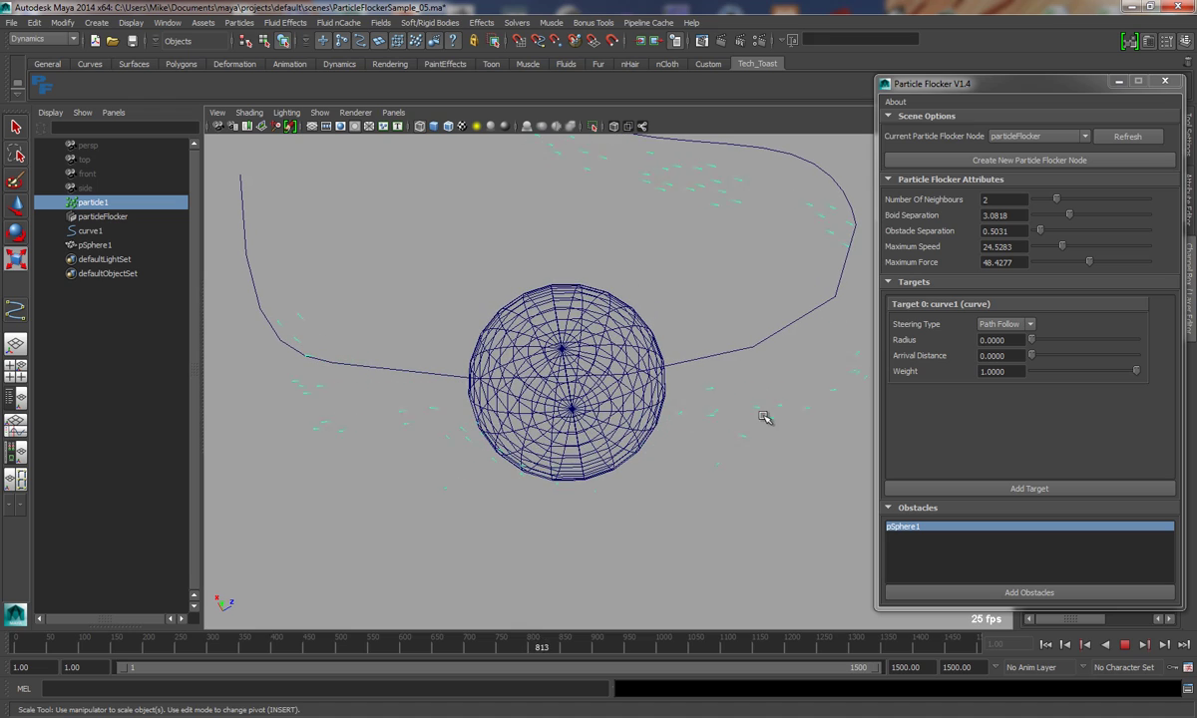
left_click_drag(741, 389, 633, 401, "alt")
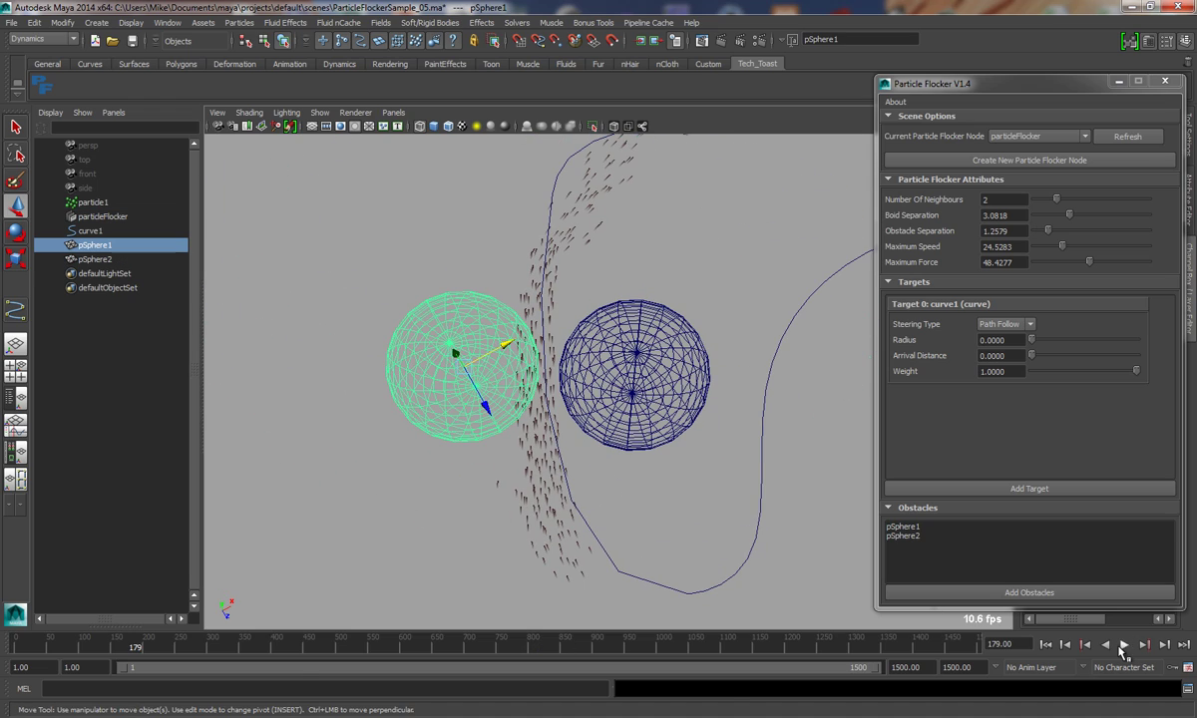
- Play the simulation with obstacles pSphere1 and pSphere2 and examine how the particles pass between them
left_click(1123, 644)
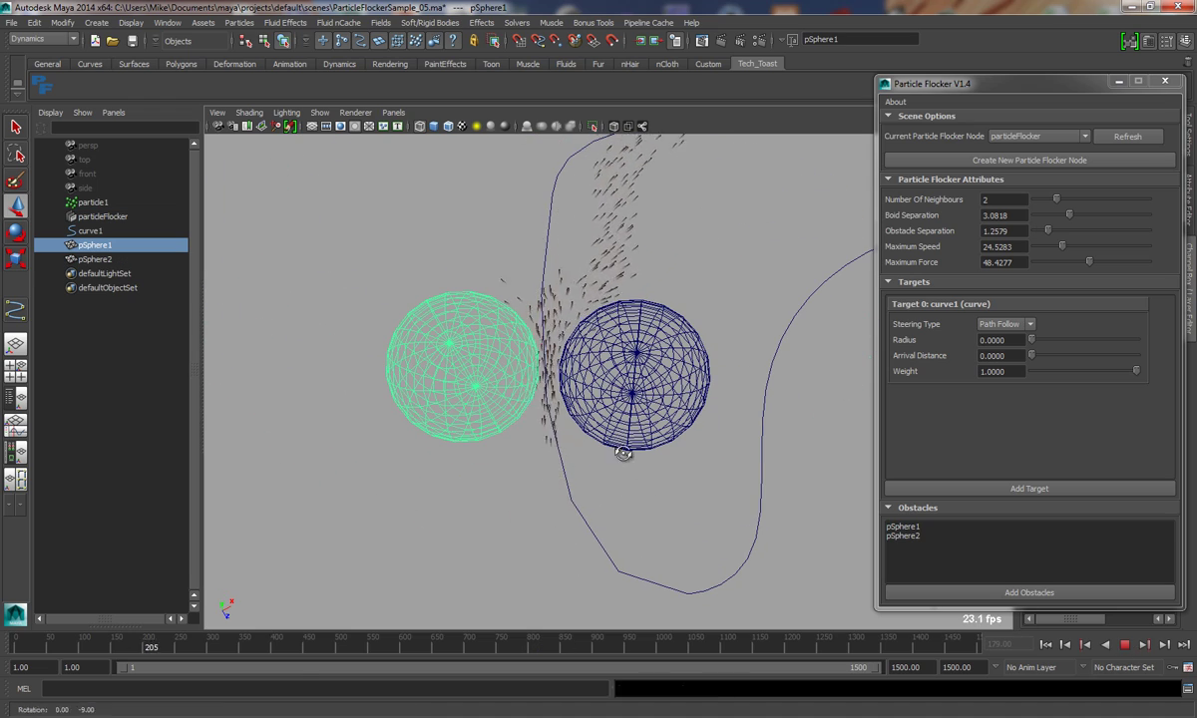
left_click_drag(649, 469, 818, 489, "alt")
left_click_drag(558, 373, 538, 326, "alt")
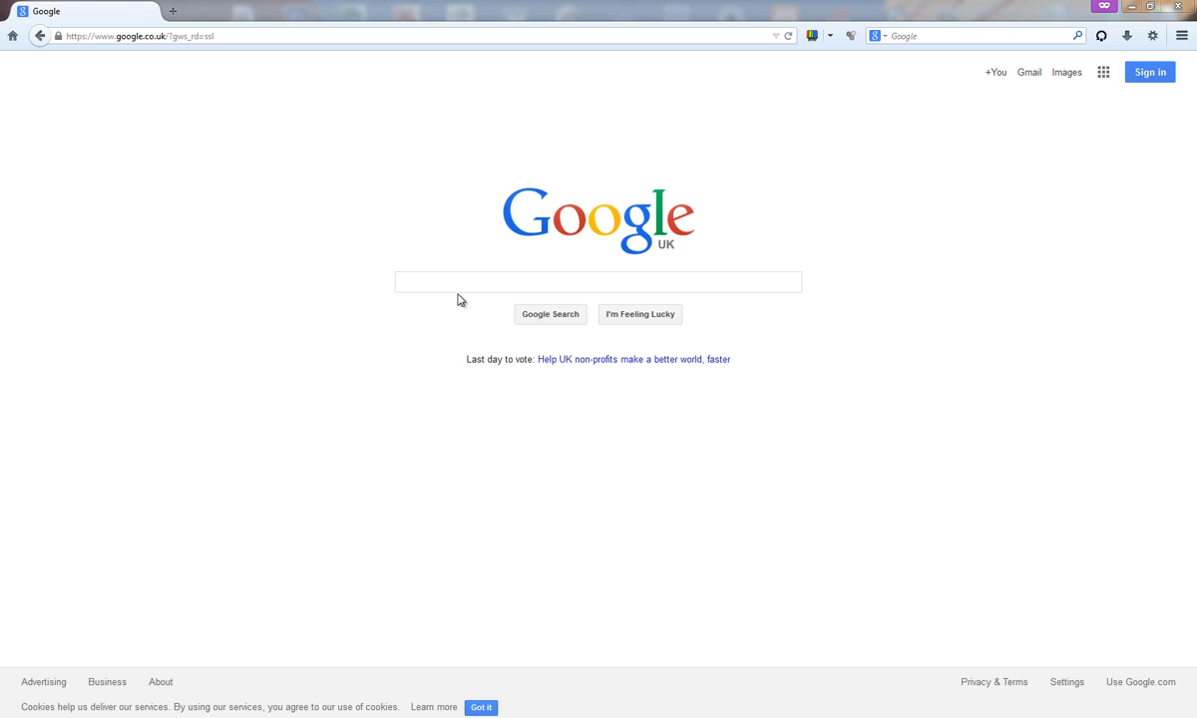
- Search Google for "particle flocker" in the web browser and open the particleflocker.techtoast.co.uk home page to review its features
left_click(458, 286)
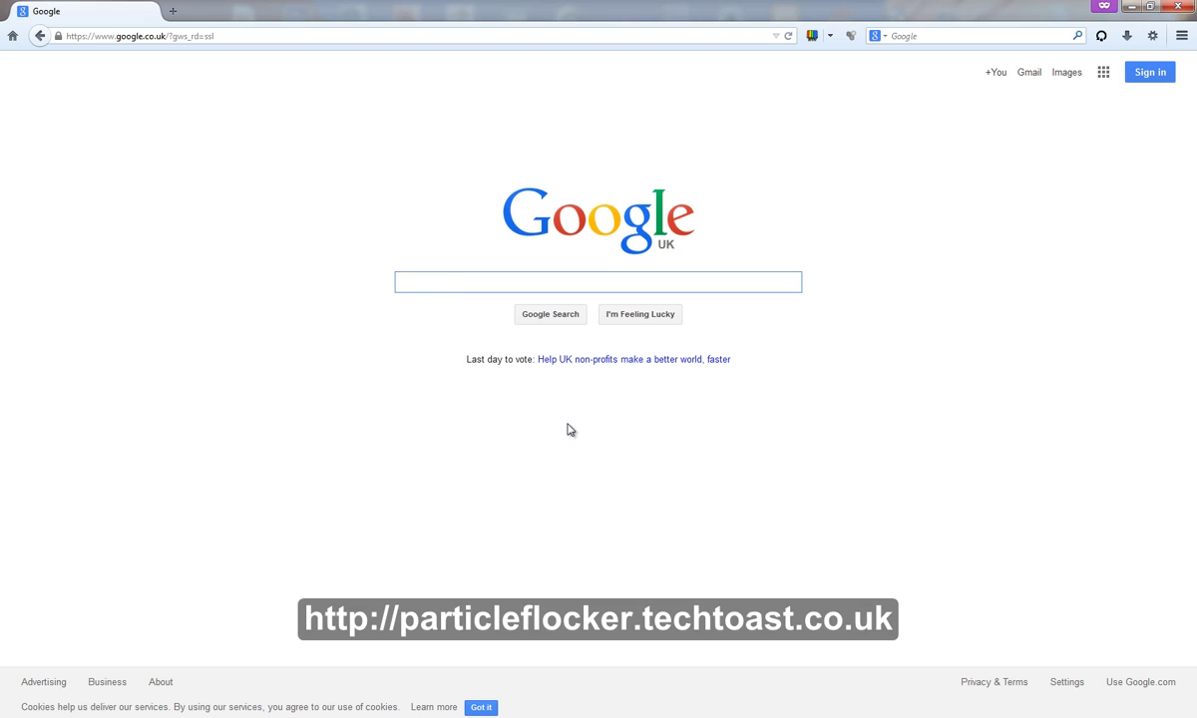
type("particle fl")
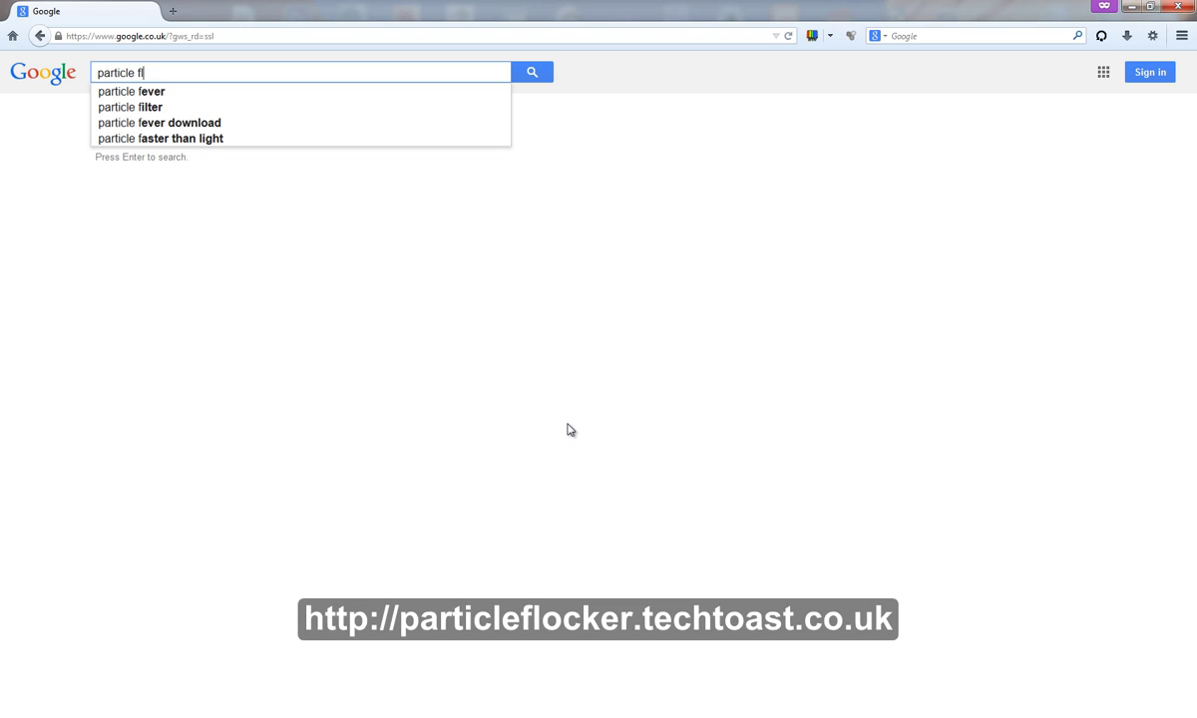
type("ocker")
key("Return")
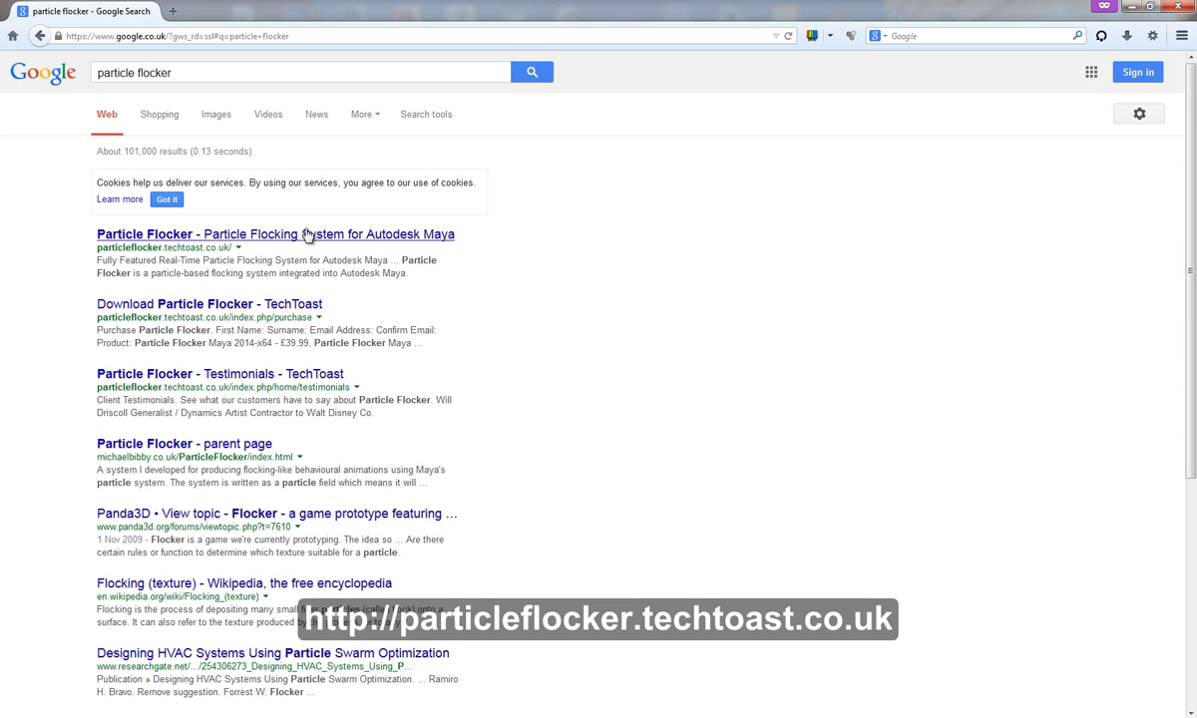
left_click(302, 236)
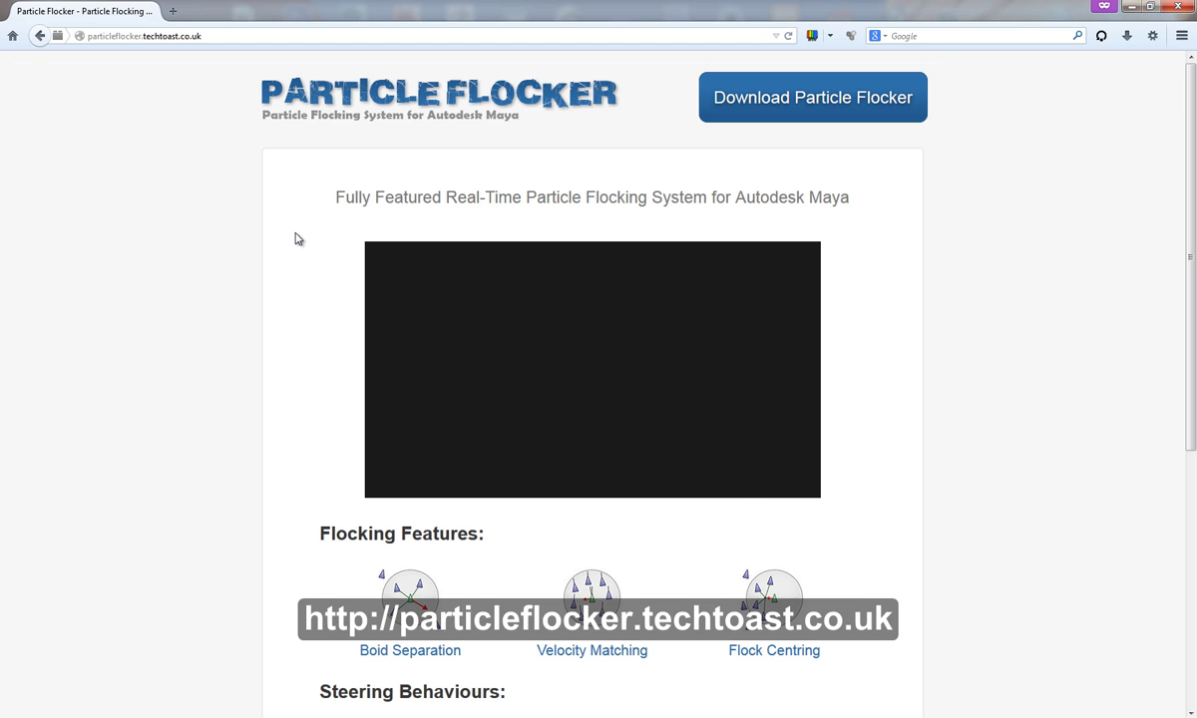
scroll(923, 367, "down", 5)
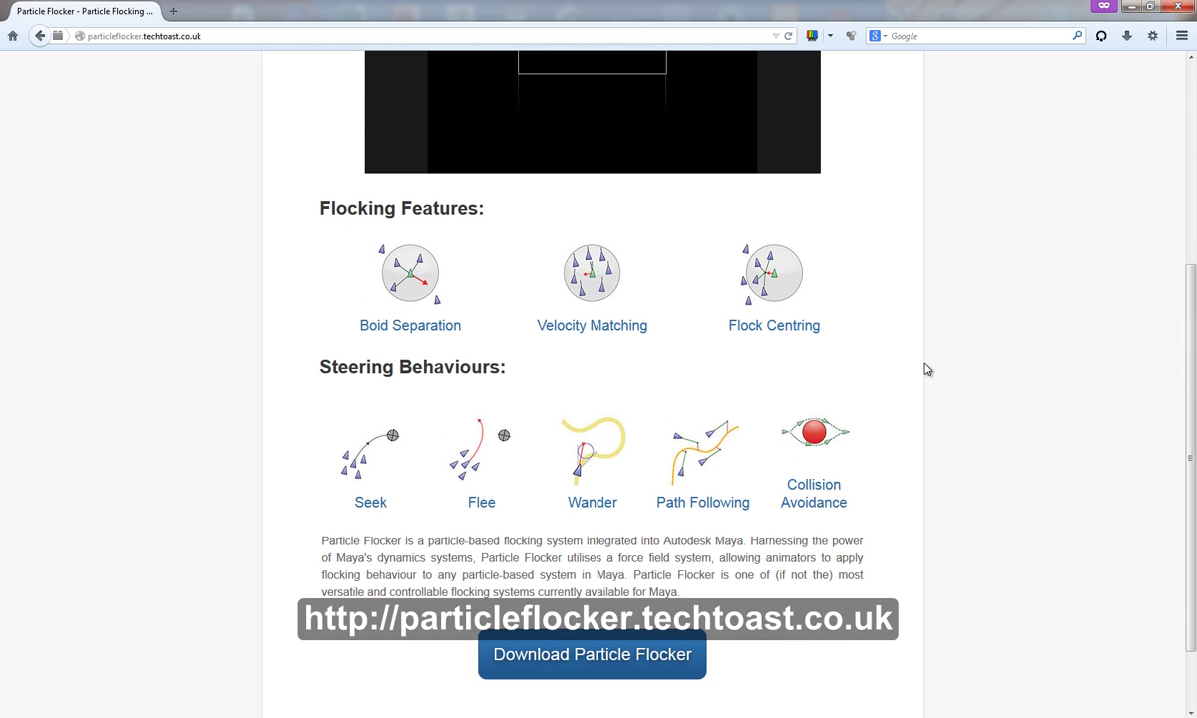
scroll(925, 368, "down", 2)
scroll(931, 371, "up", 3)
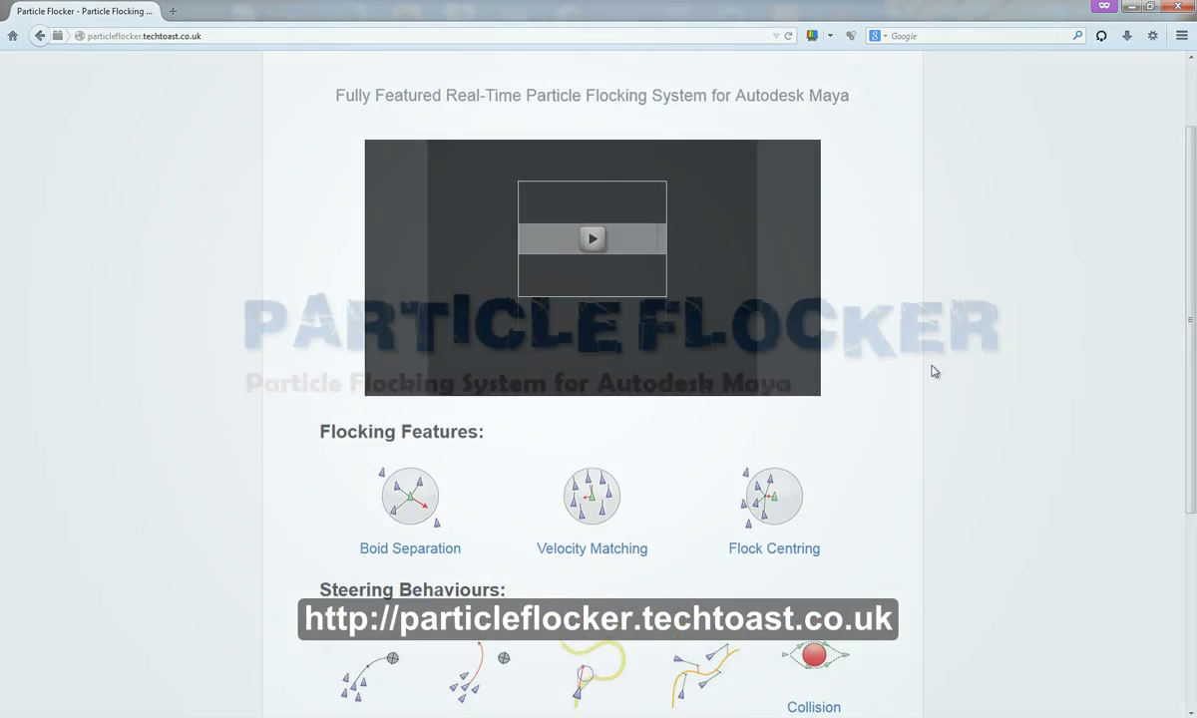